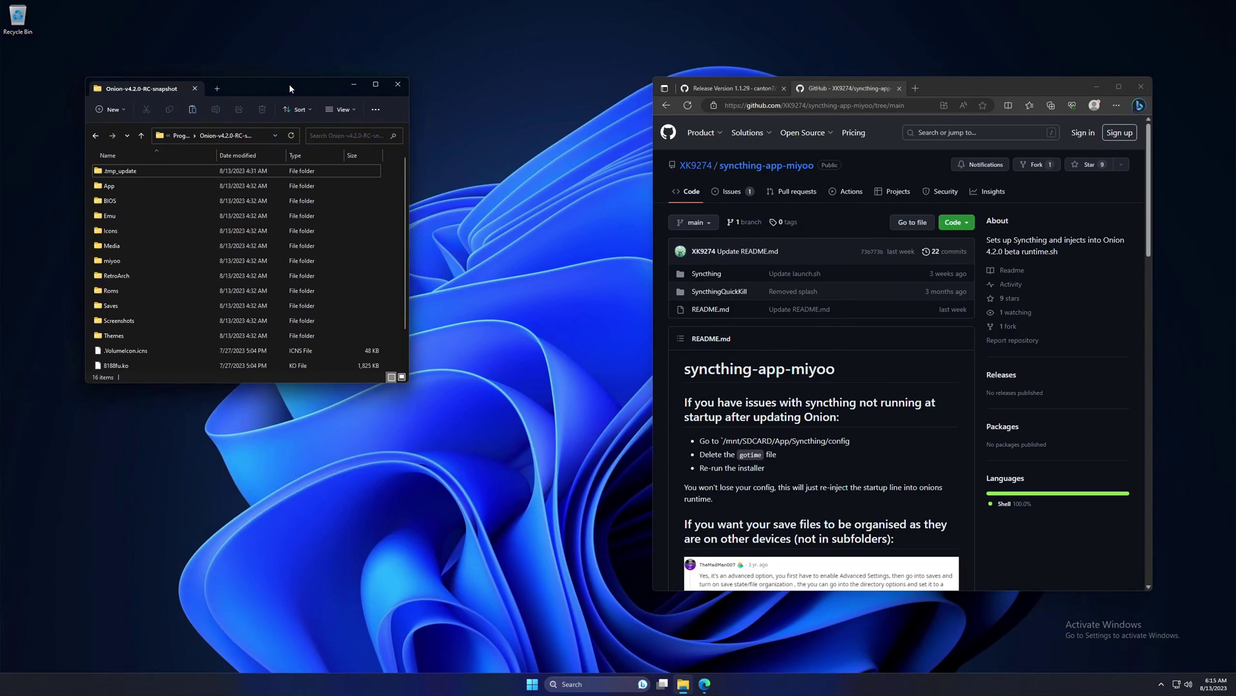
Arrange the Onion folder and browser windows and close the old release page tab
left_click_drag(290, 84, 291, 79)
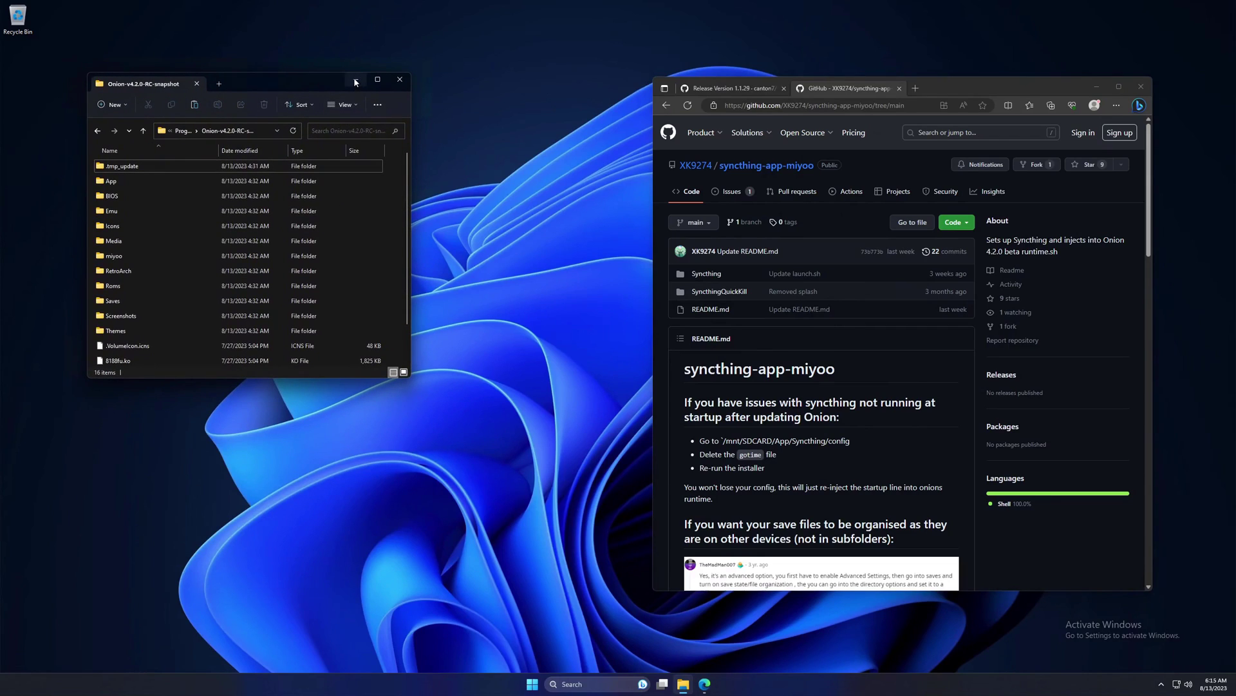
left_click_drag(409, 377, 460, 564)
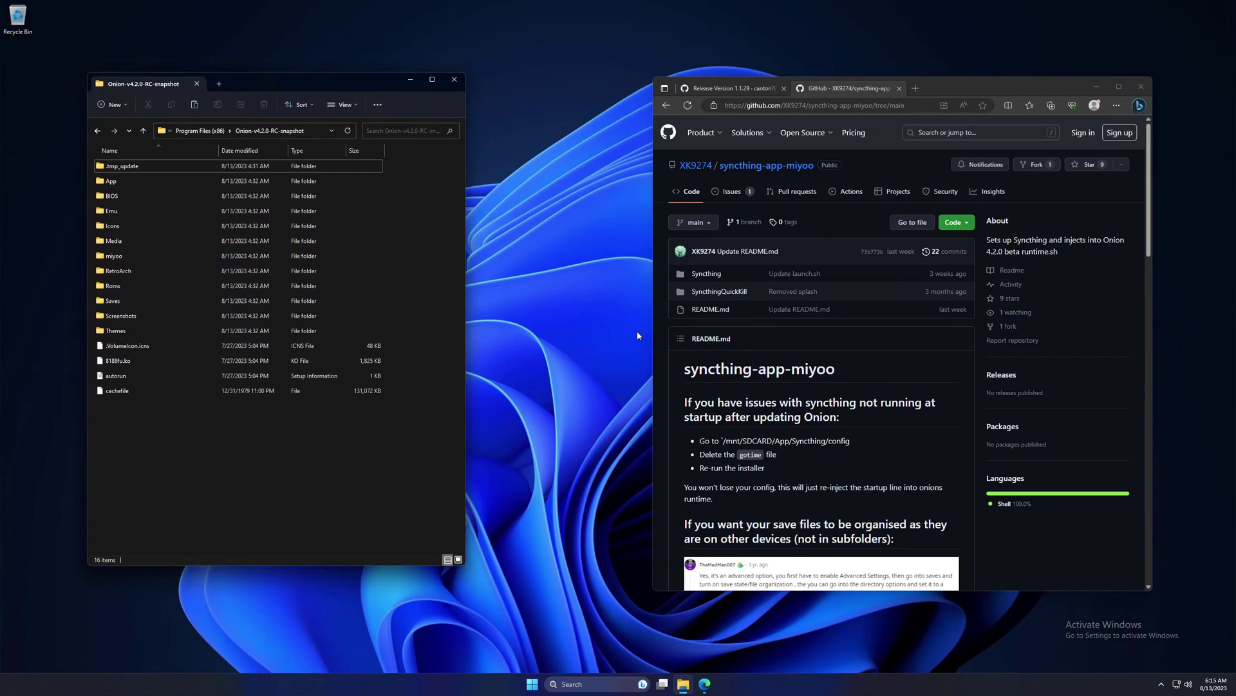
left_click(784, 88)
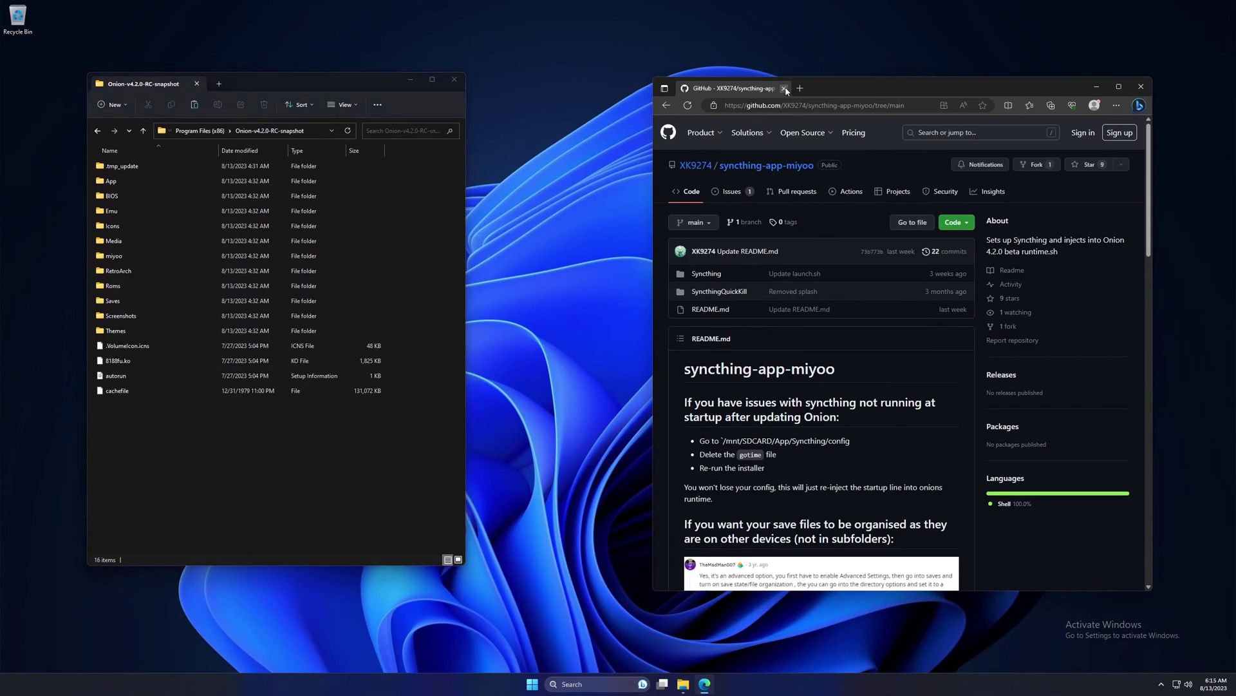
left_click_drag(838, 83, 785, 71)
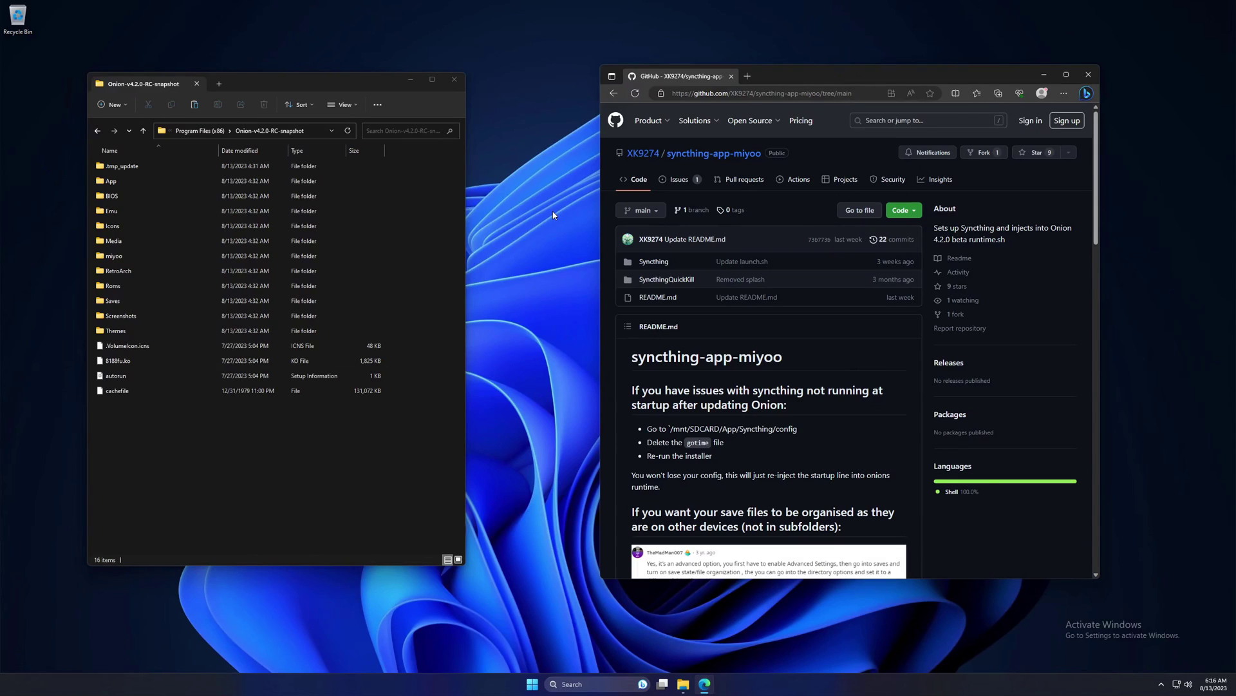
Download the syncthing-app-miyoo repository as a ZIP and show it in Downloads
left_click(913, 215)
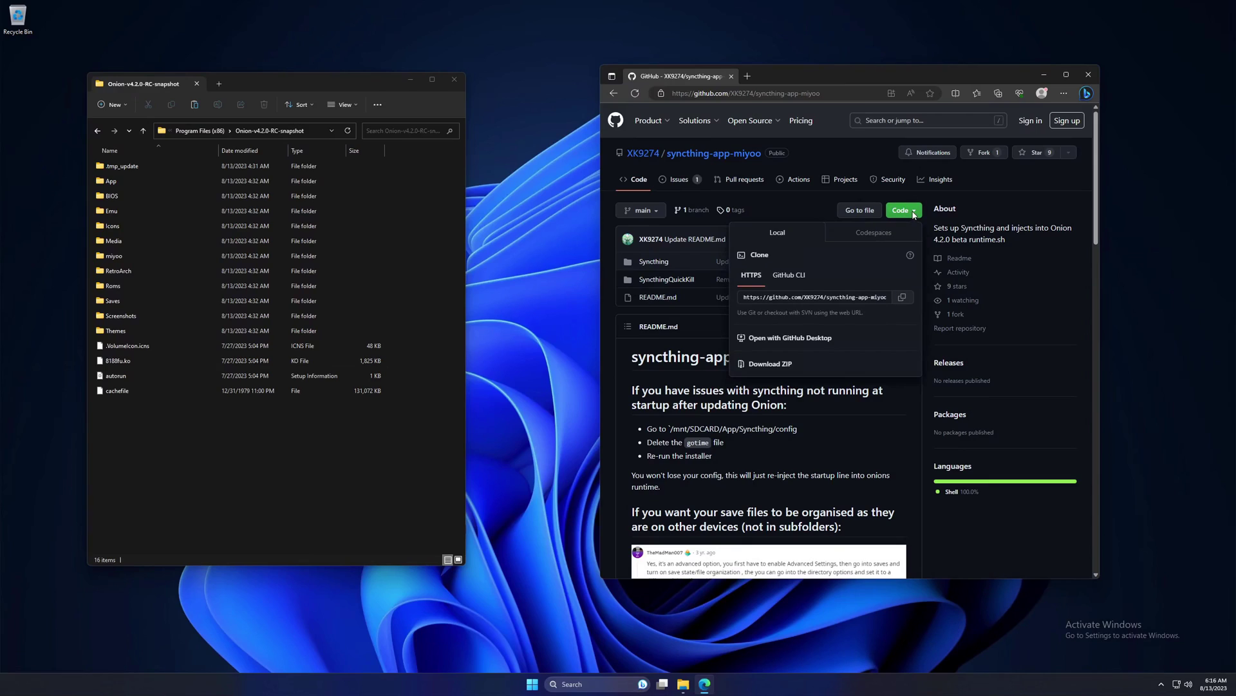
left_click(764, 365)
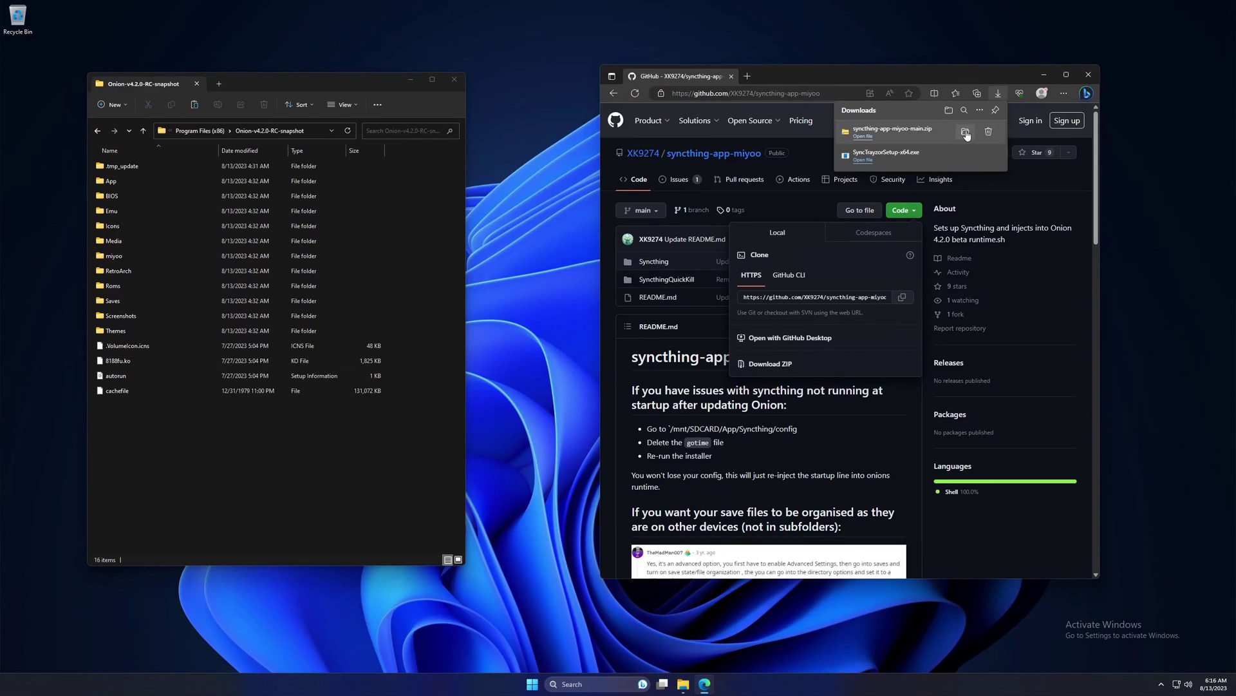
left_click(964, 132)
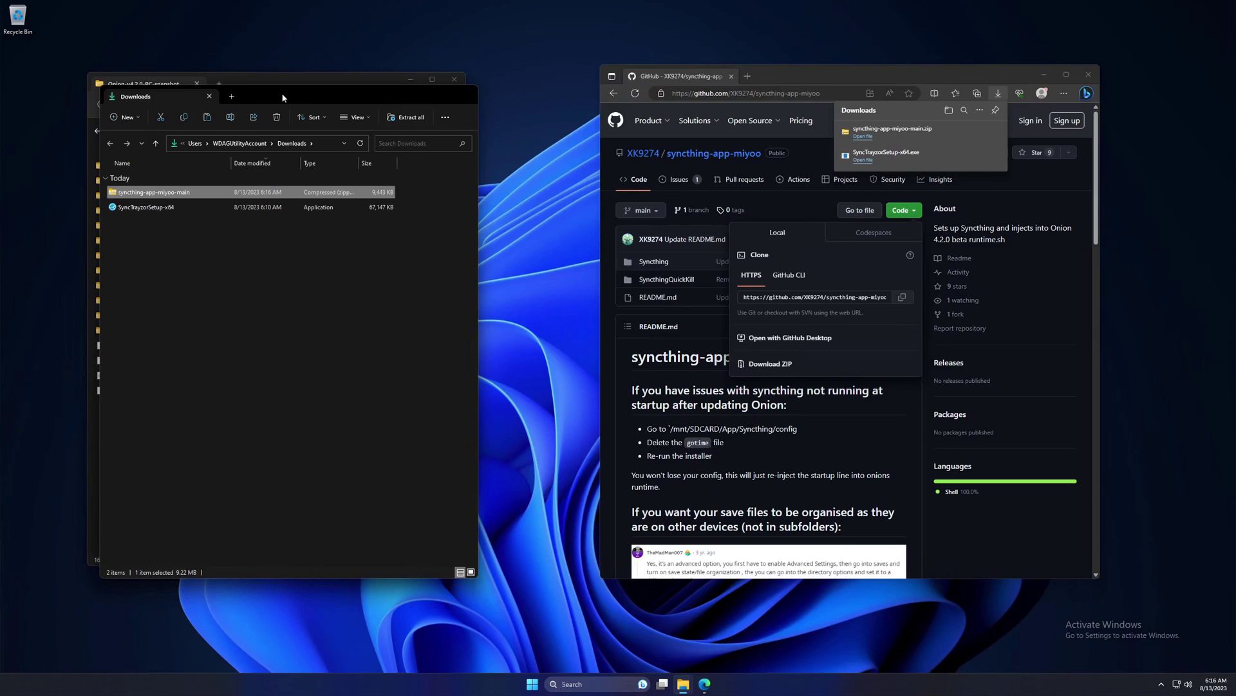
Extract the syncthing-app-miyoo-main zip and open the extracted folder
left_click_drag(283, 97, 750, 103)
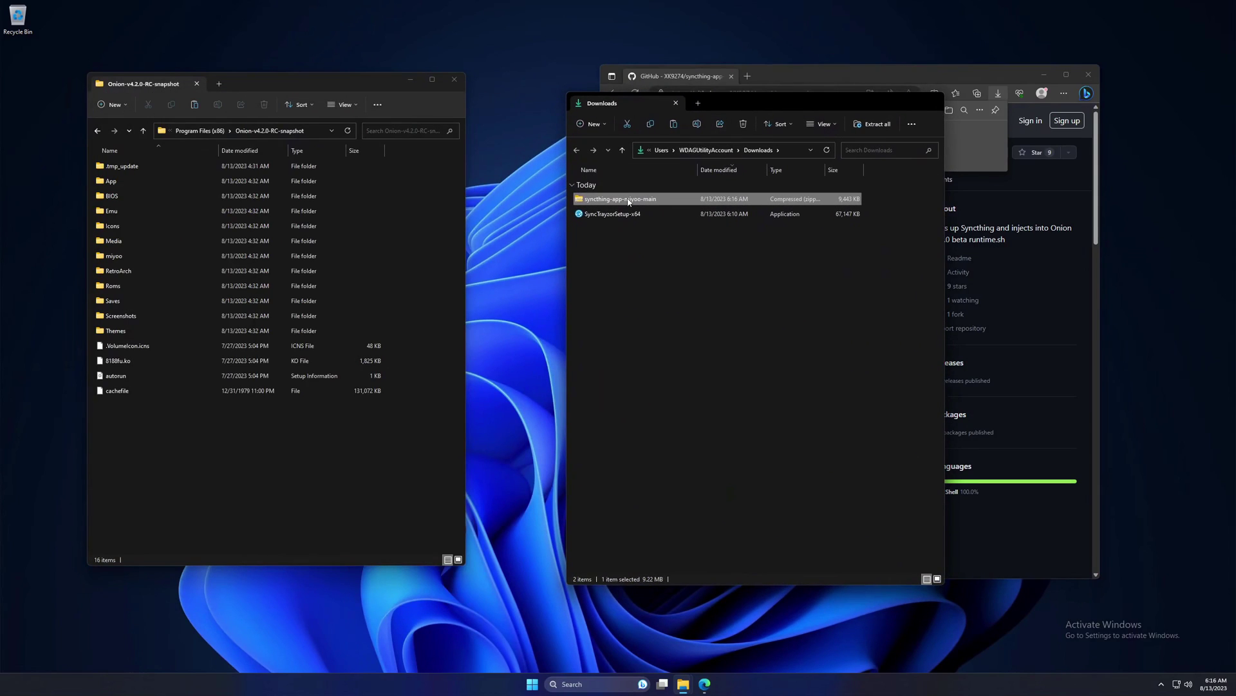
right_click(628, 201)
left_click(691, 276)
key("Return")
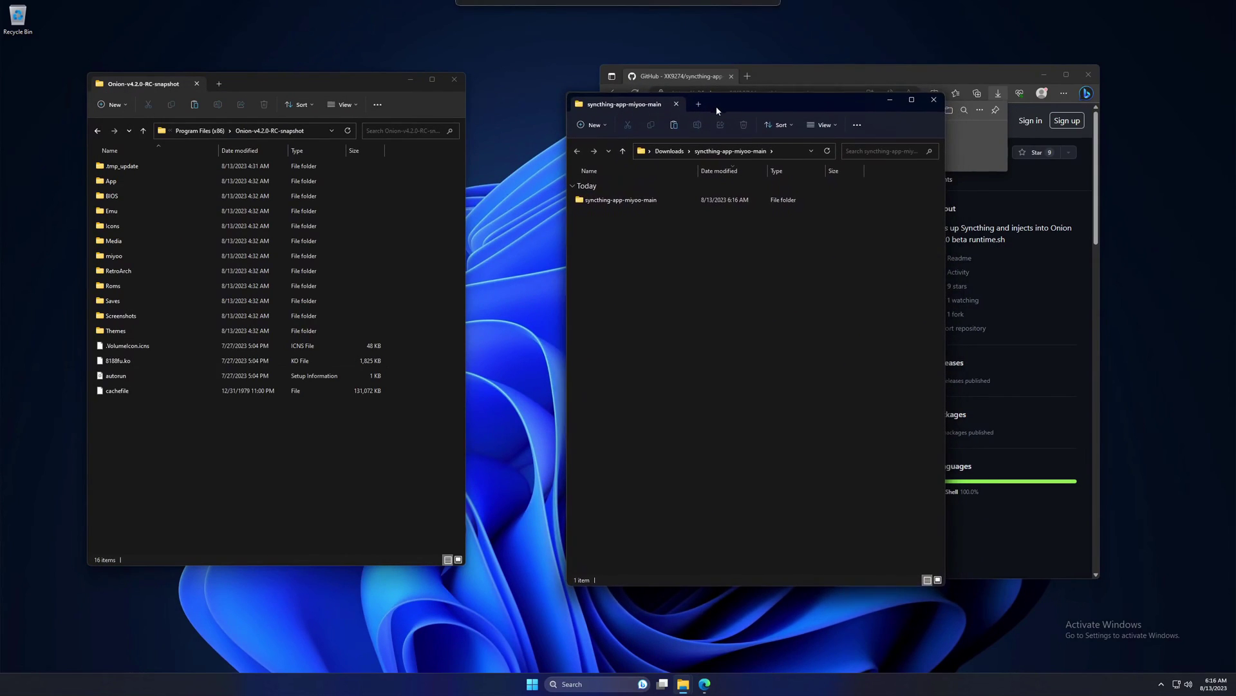
double_click(641, 200)
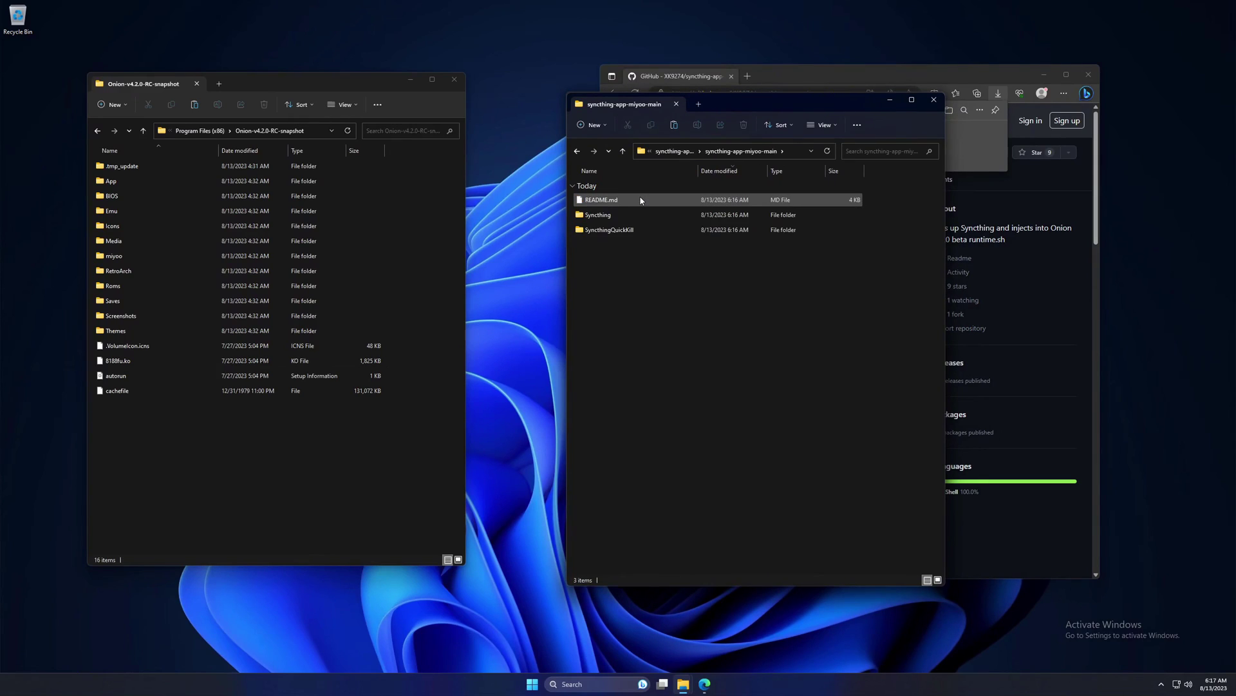
Move the Syncthing folder into the Onion App folder and verify it arrived
left_click(618, 216)
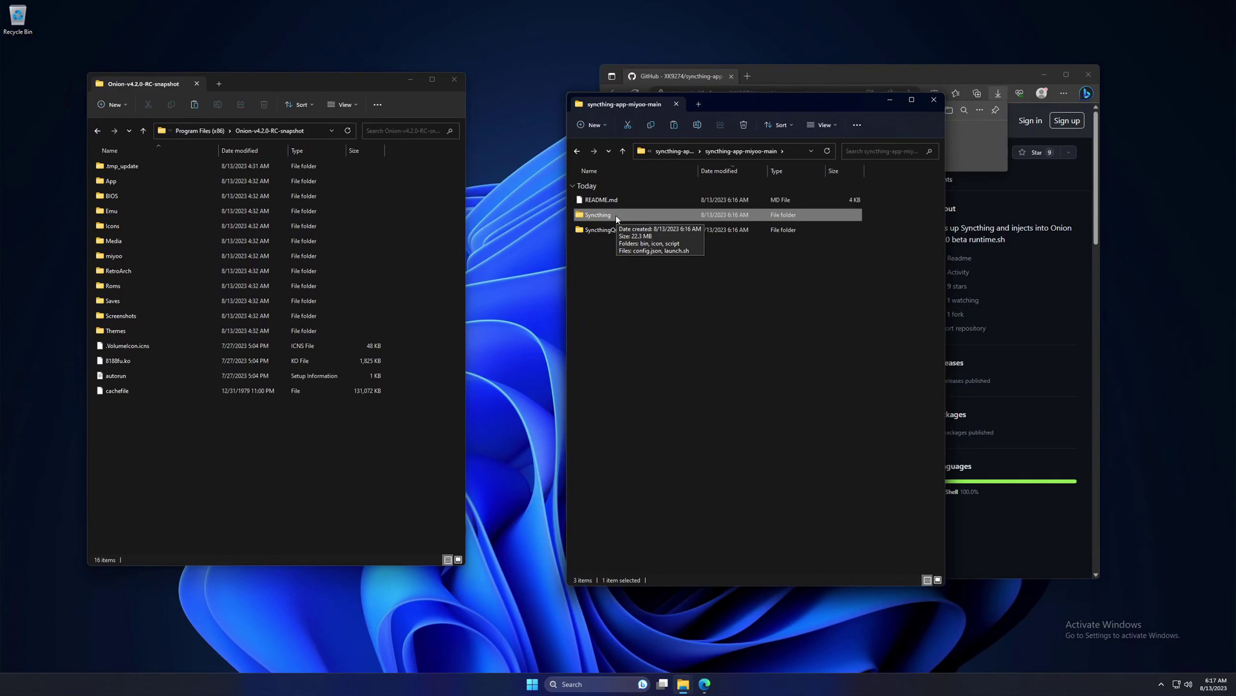
left_click_drag(617, 218, 164, 186)
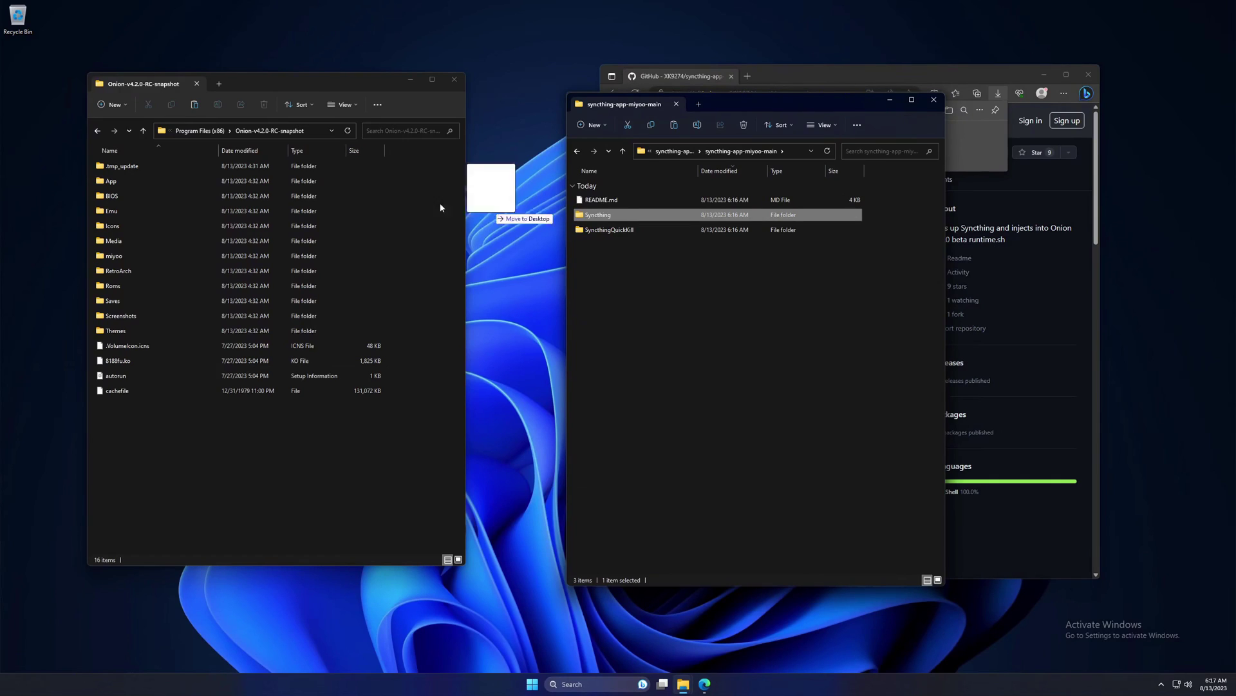
left_click_drag(164, 185, 165, 183)
double_click(165, 182)
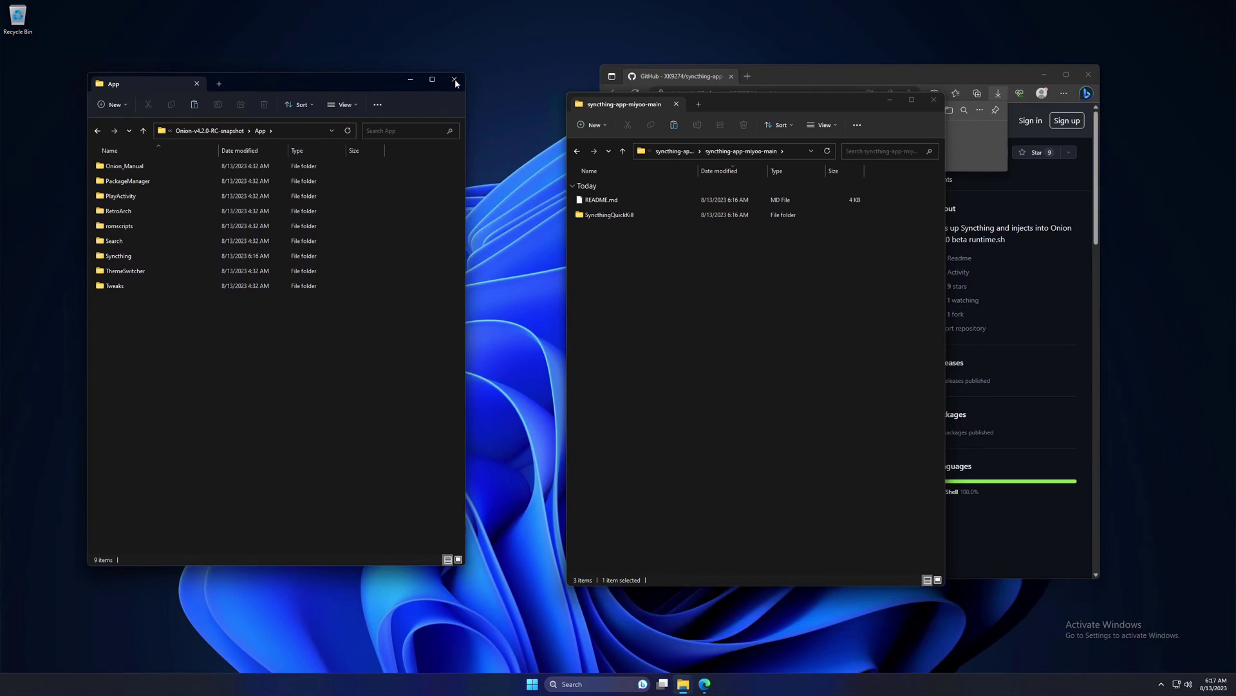
left_click(454, 82)
Close both Explorer windows and the GitHub browser, leaving the desktop clear
left_click(935, 102)
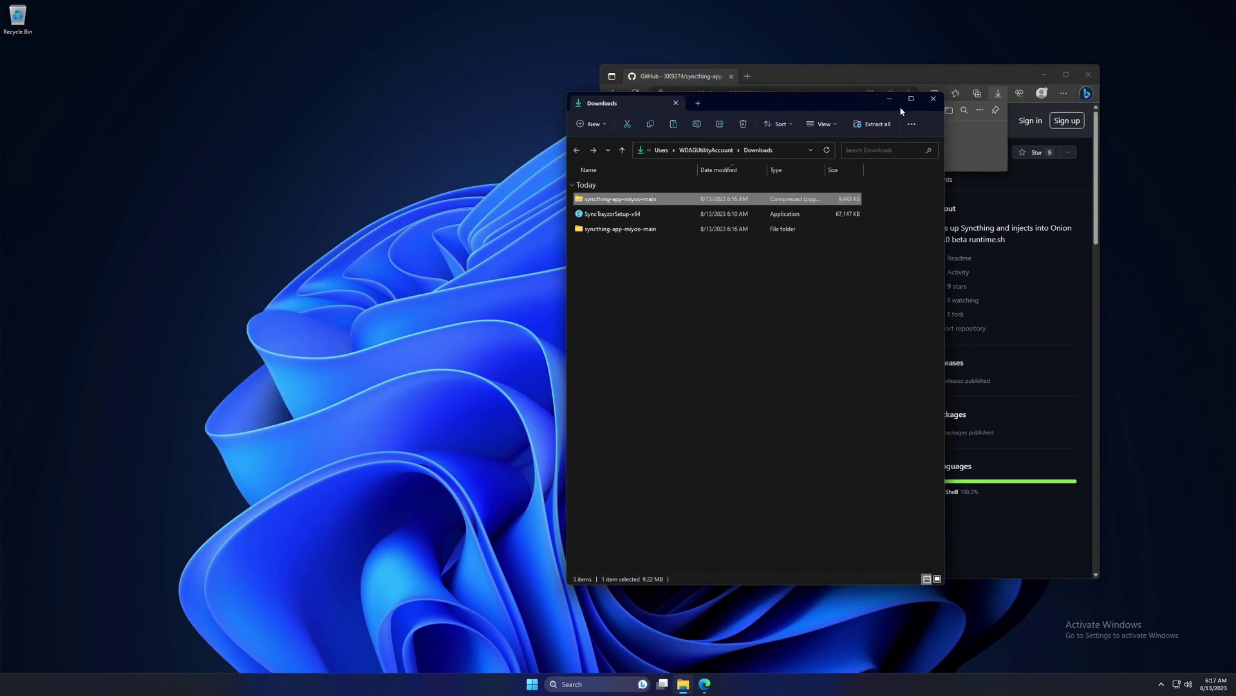
left_click(933, 100)
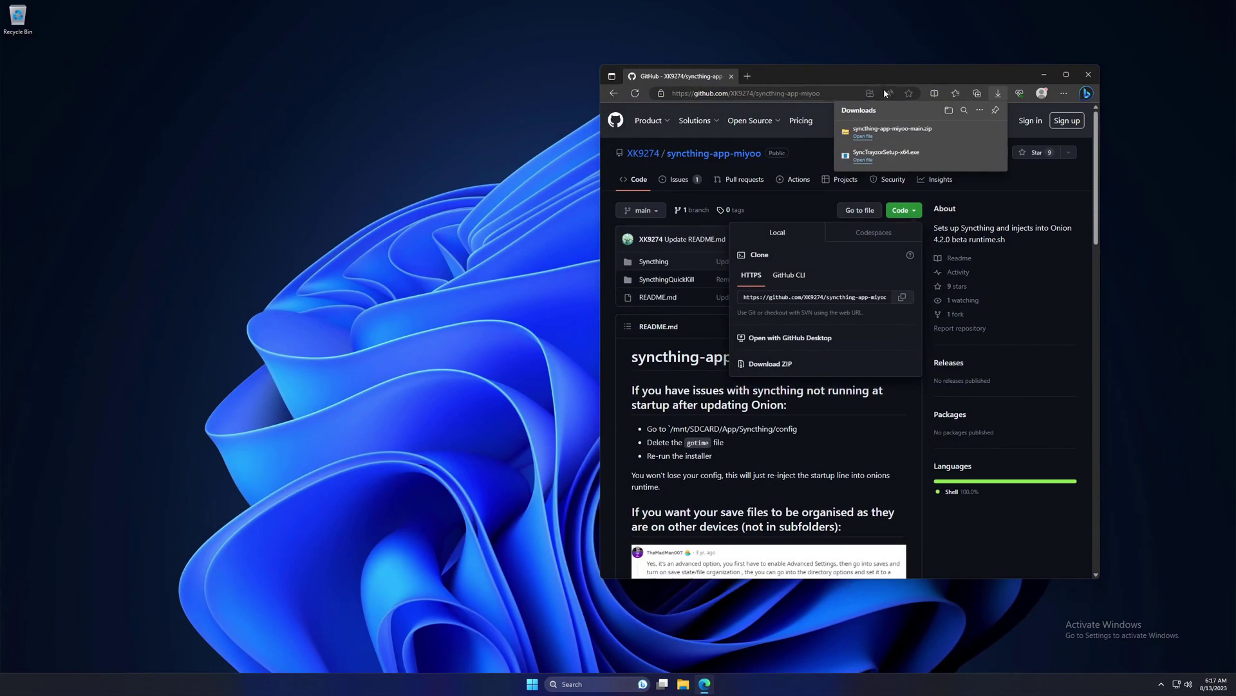
left_click(731, 77)
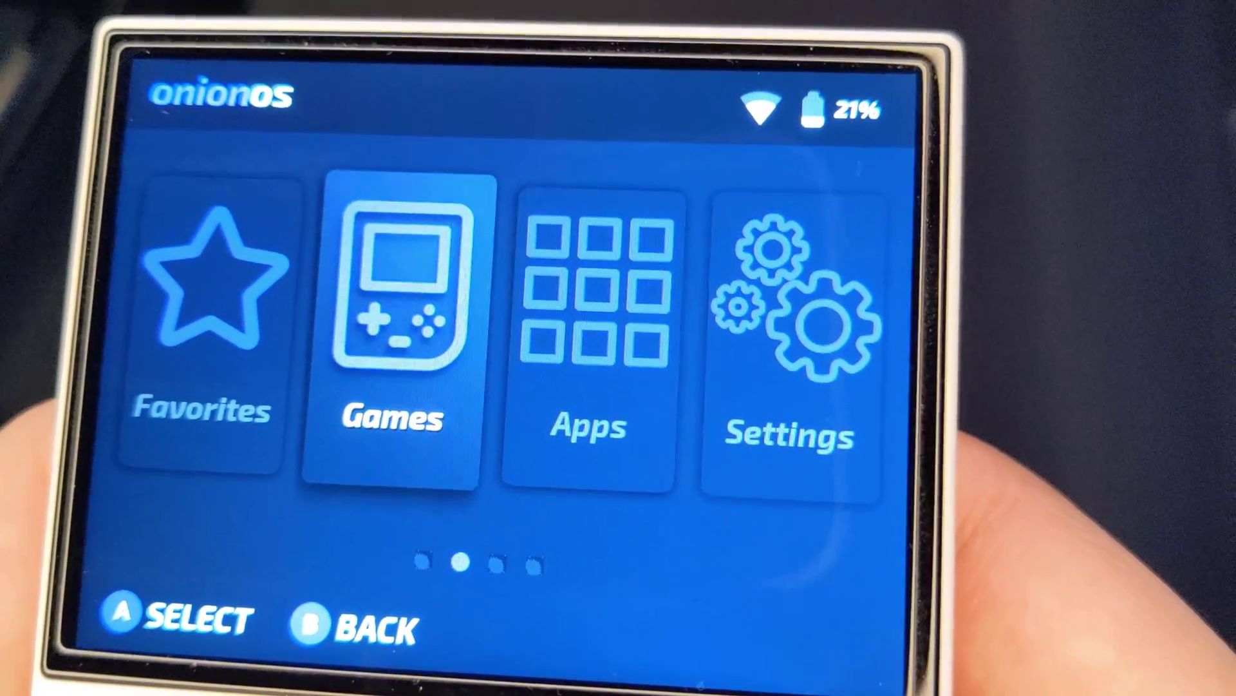
Launch RetroArch from the Apps list and enter its Settings menu
key("Down")
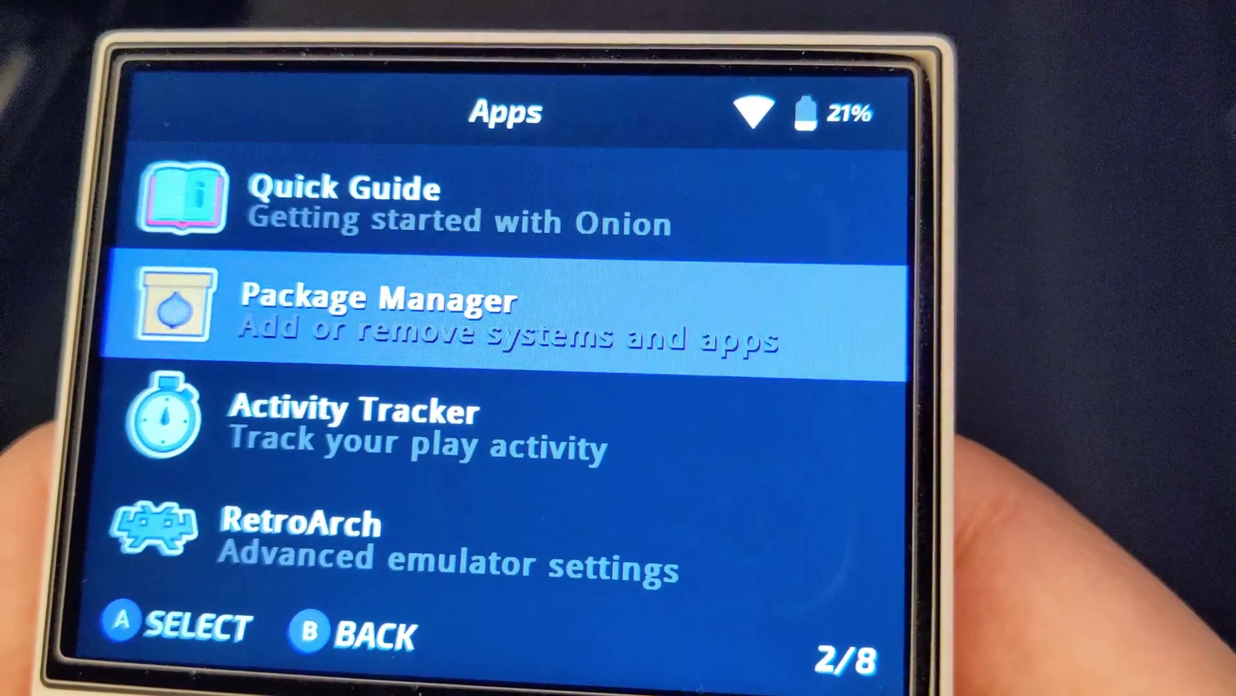
key("Down")
key("Down")
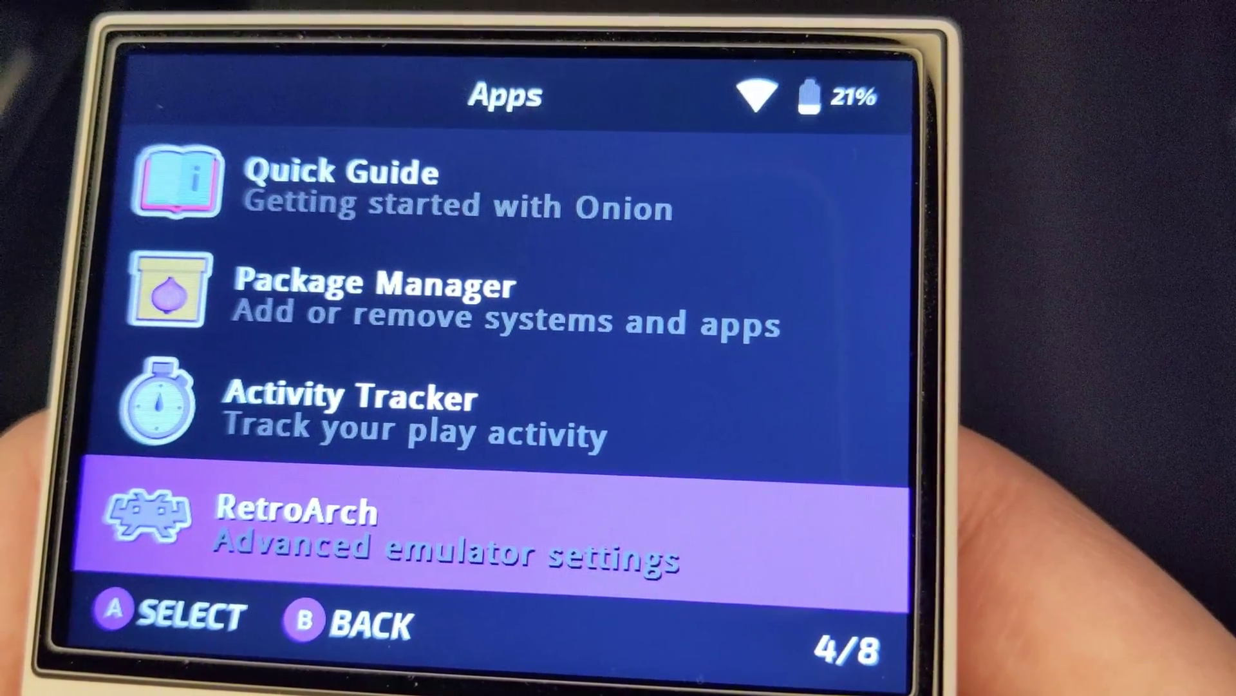
key("Return")
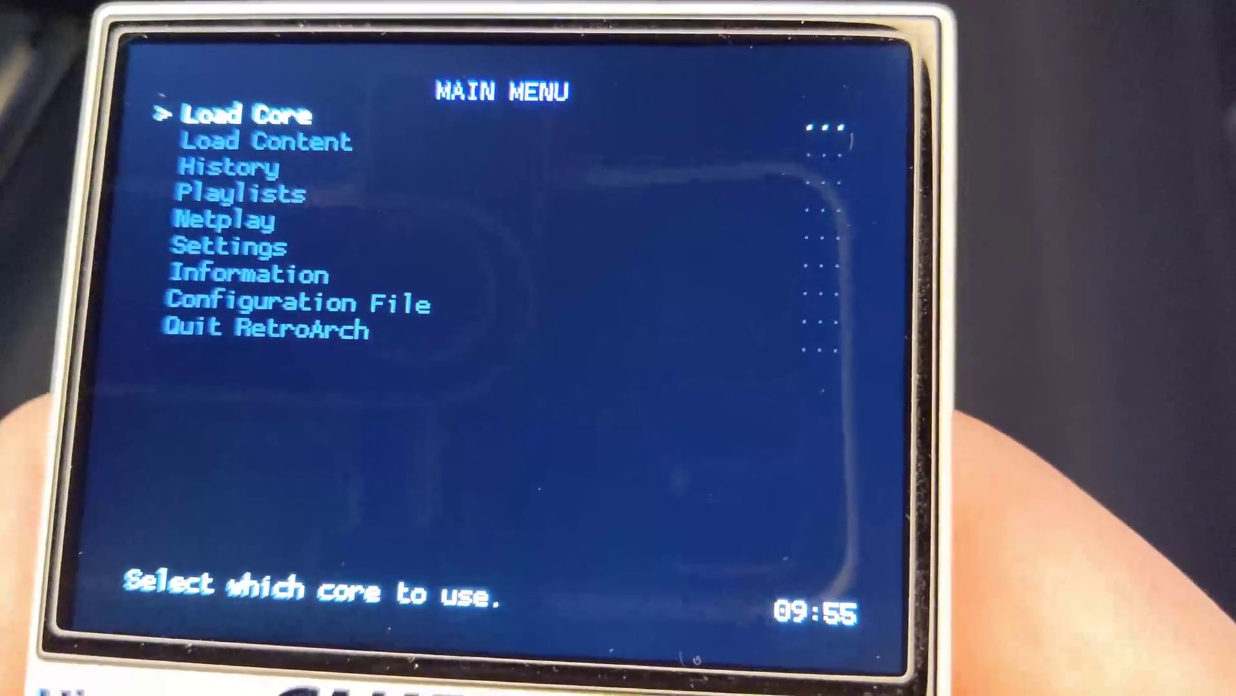
key("Down")
key("Down")
key("Down")
key("Down")
key("Down")
key("Return")
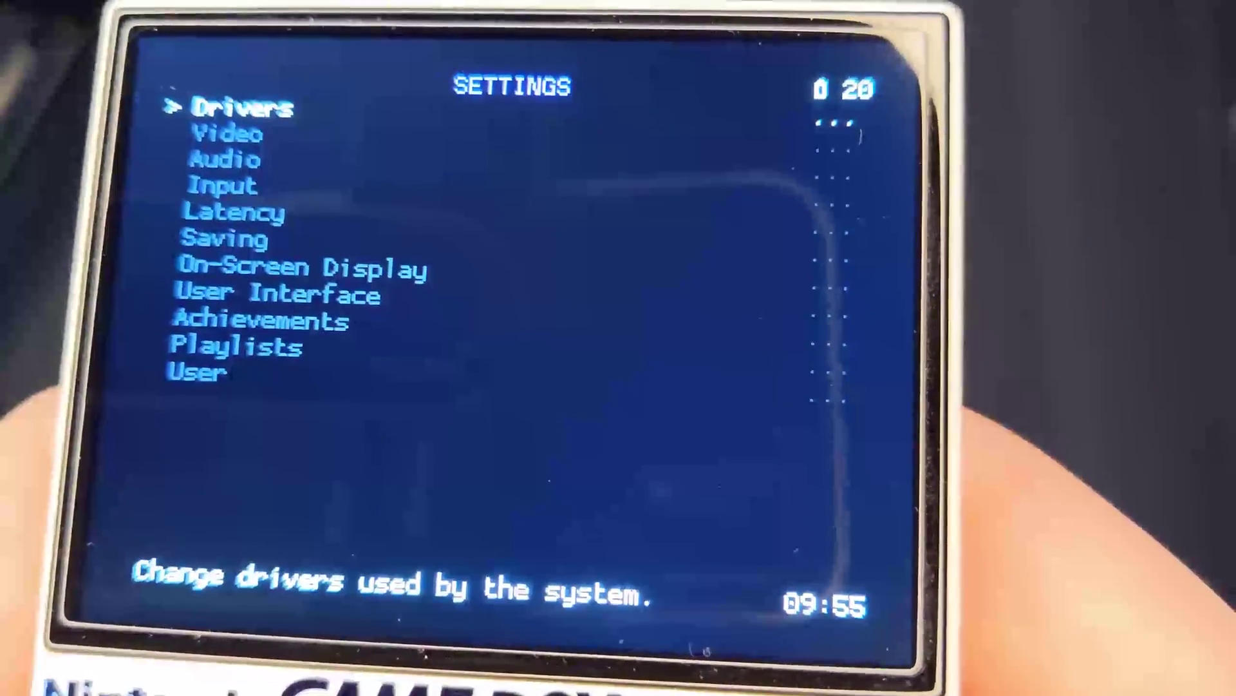
key("Down")
key("Down")
key("Down")
key("Down")
key("Down")
key("Down")
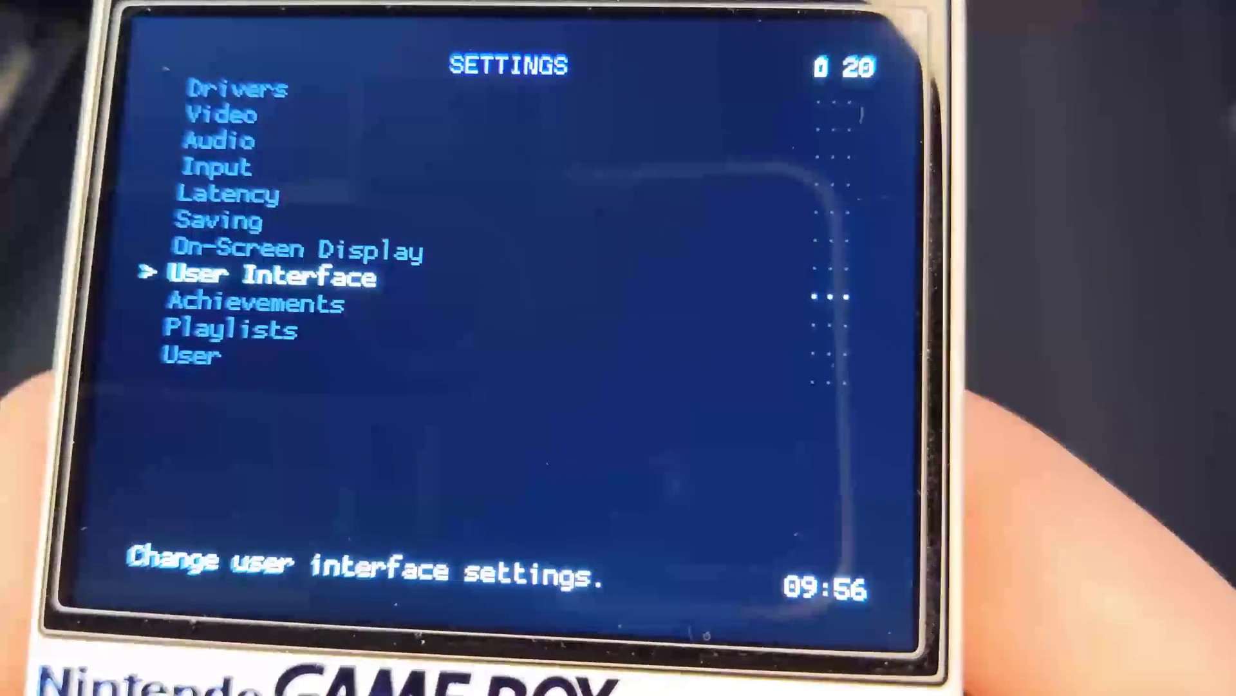
Enable Show Advanced Settings under User Interface
key("Return")
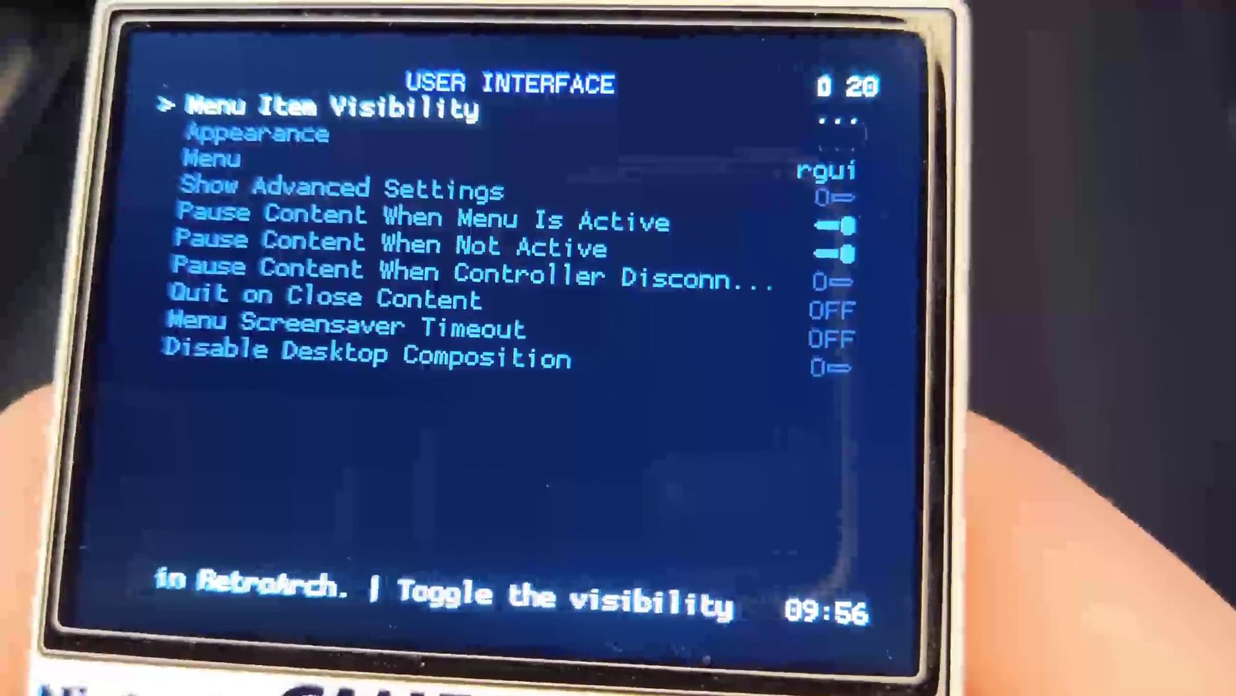
key("Down")
key("Down")
key("Down")
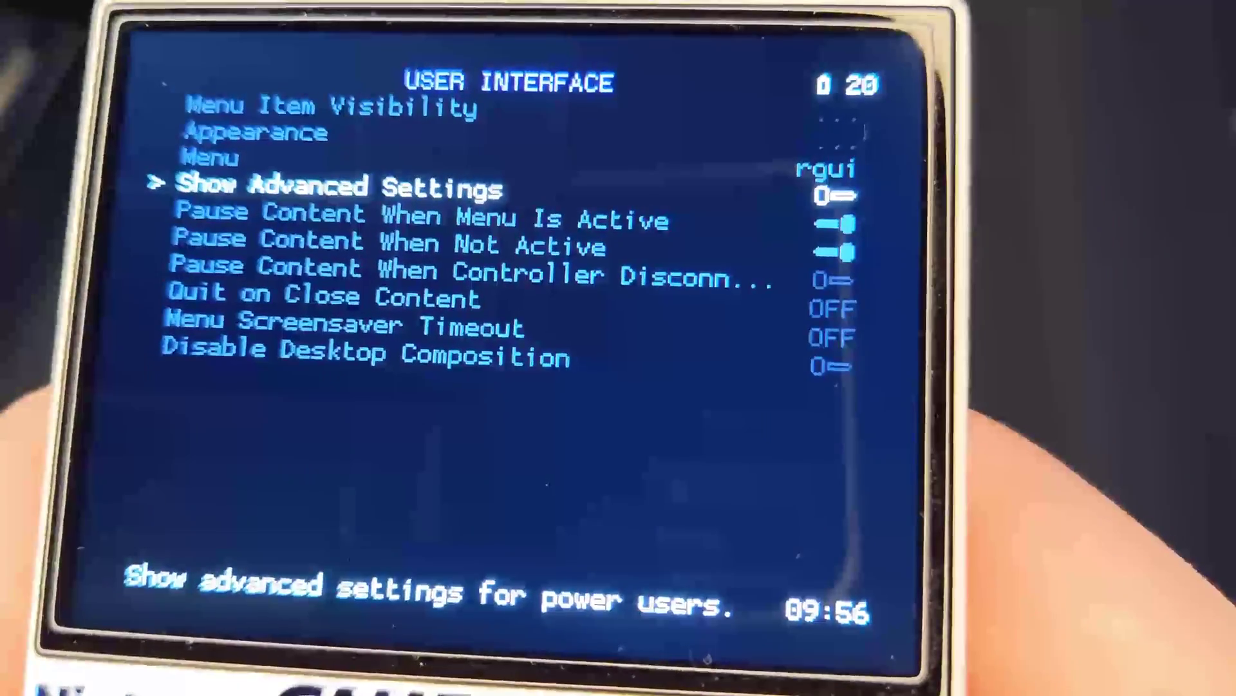
key("Return")
key("BackSpace")
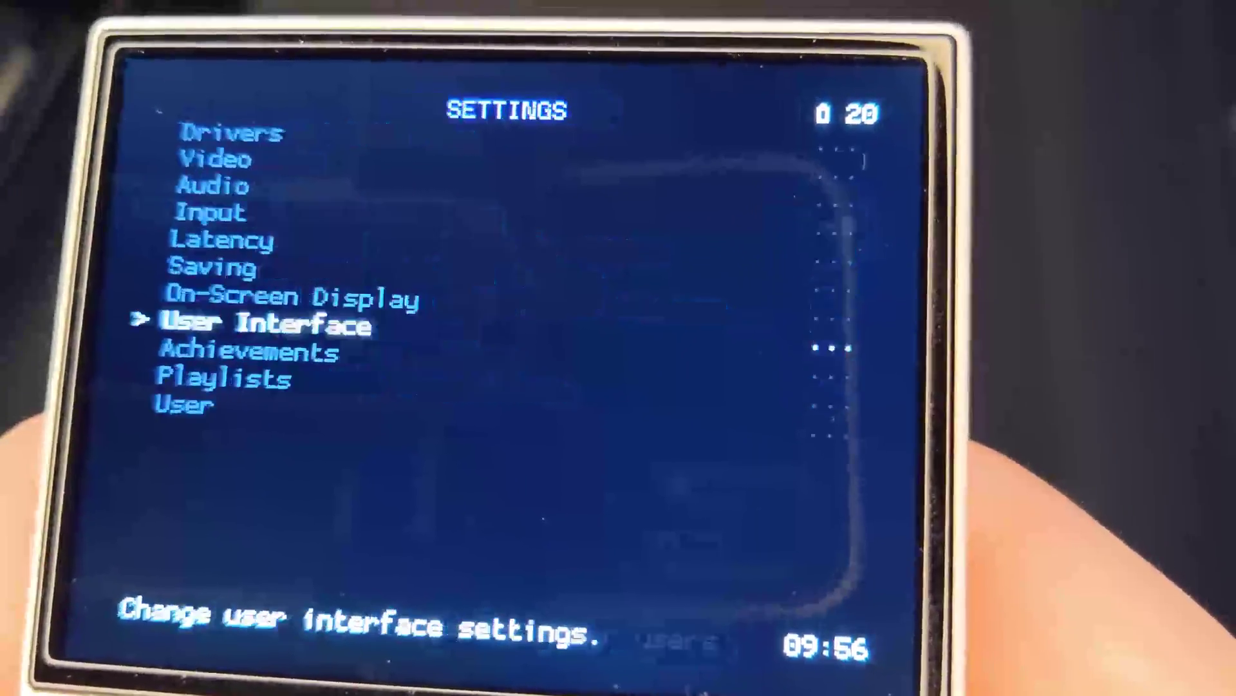
Disable Sort Saves into Folders by Core Name under Saving and return to the main menu
key("Up")
key("Up")
key("Return")
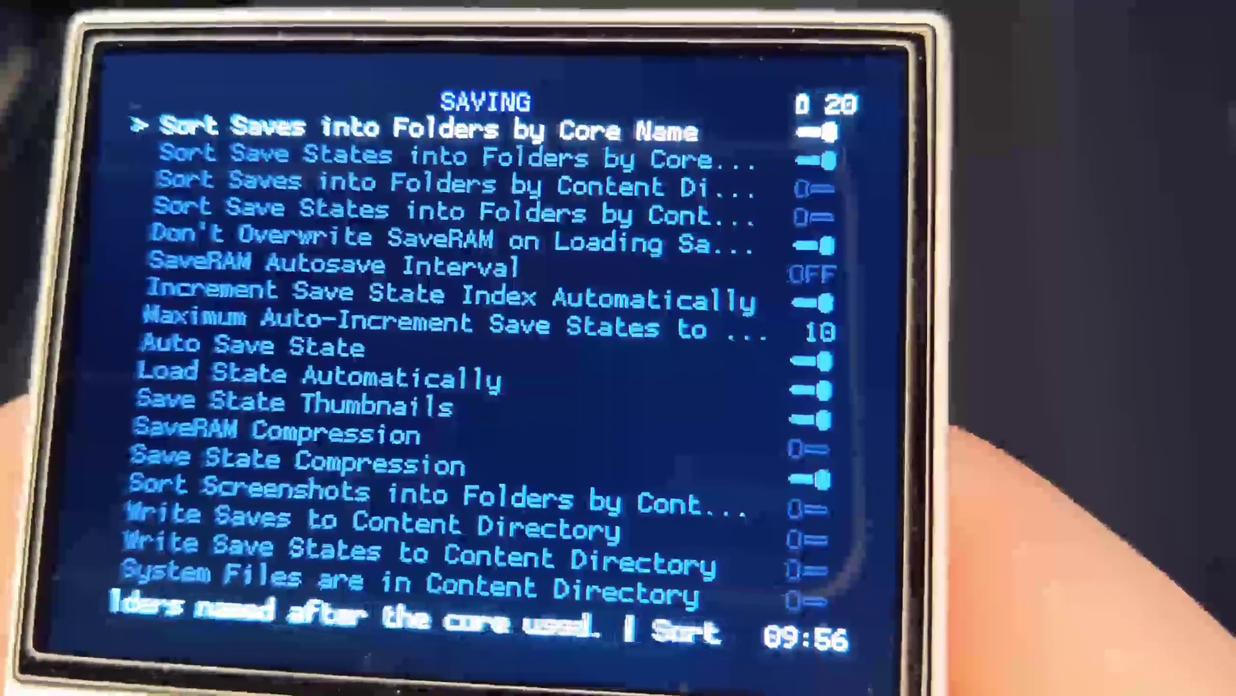
key("Return")
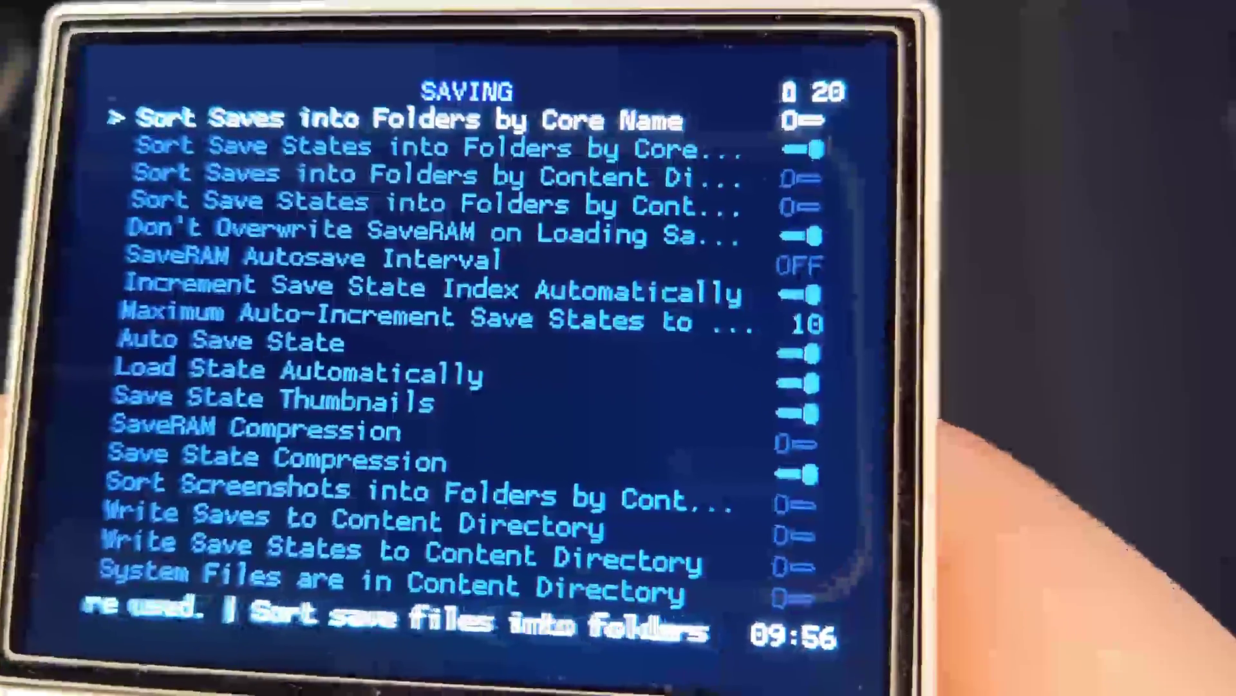
key("BackSpace")
key("BackSpace")
key("Up")
key("Up")
key("Up")
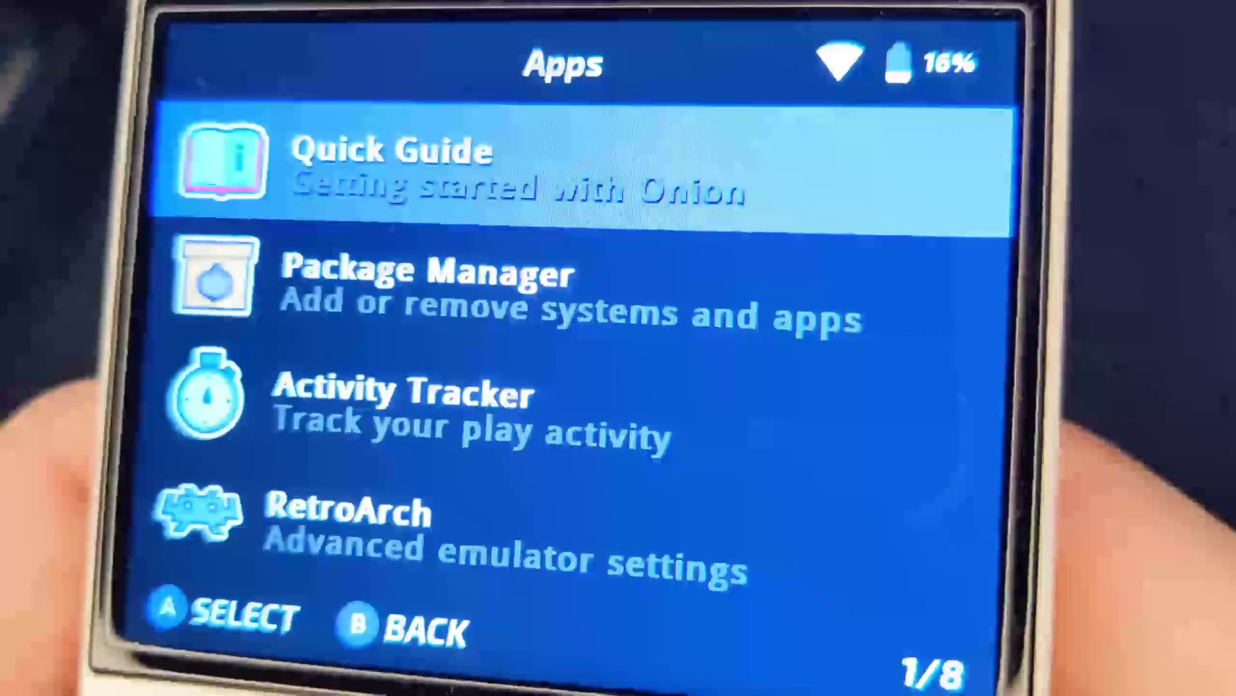
key("Down")
key("Down")
key("Down")
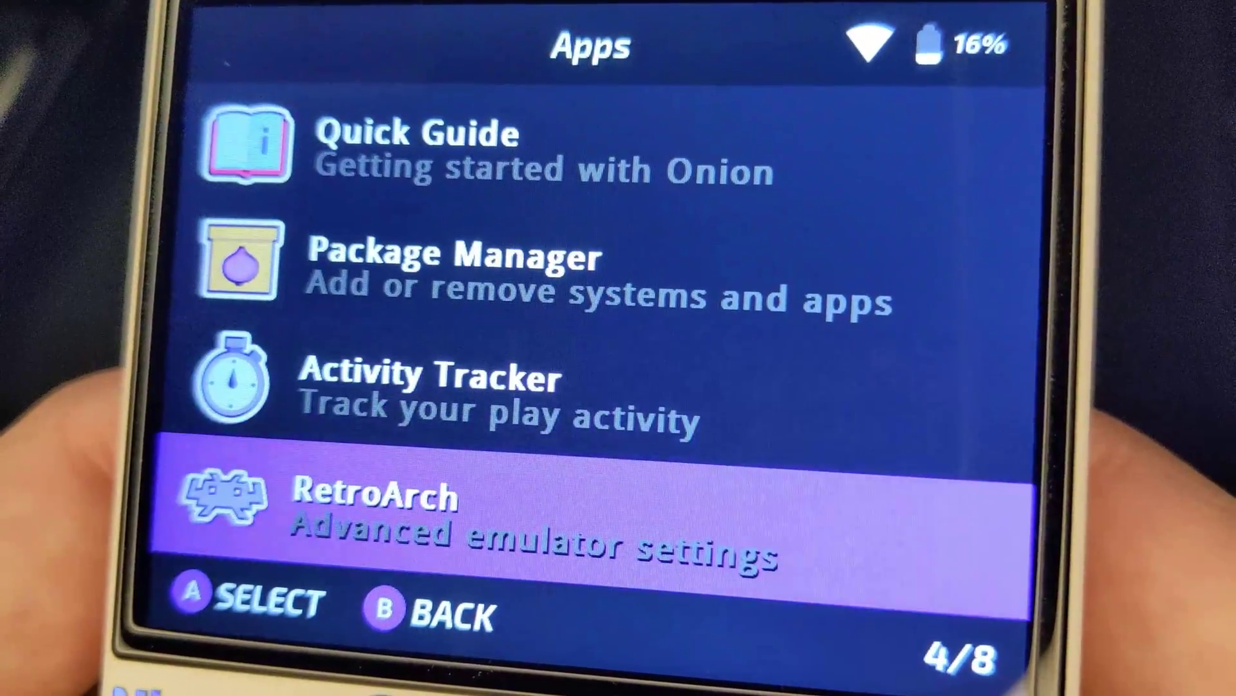
key("Down")
key("Down")
key("Down")
key("Down")
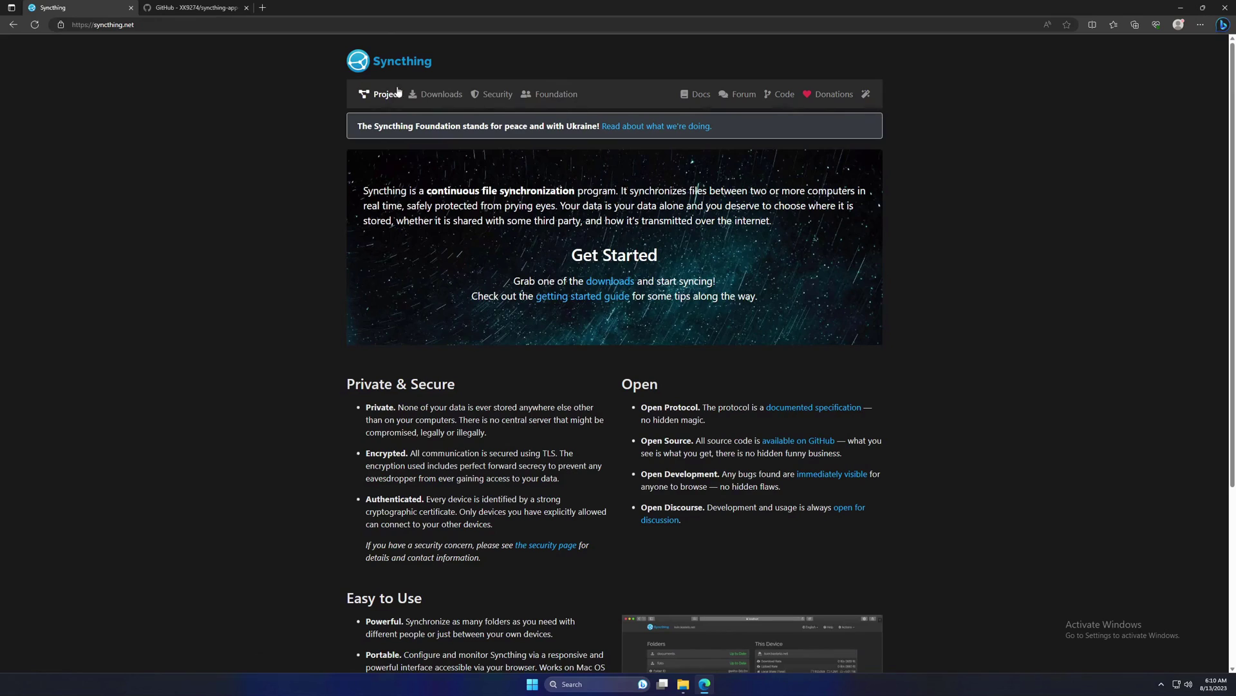
Download SyncTrayzorSetup-x64.exe from the SyncTrayzor v1.1.29 GitHub release
left_click(438, 101)
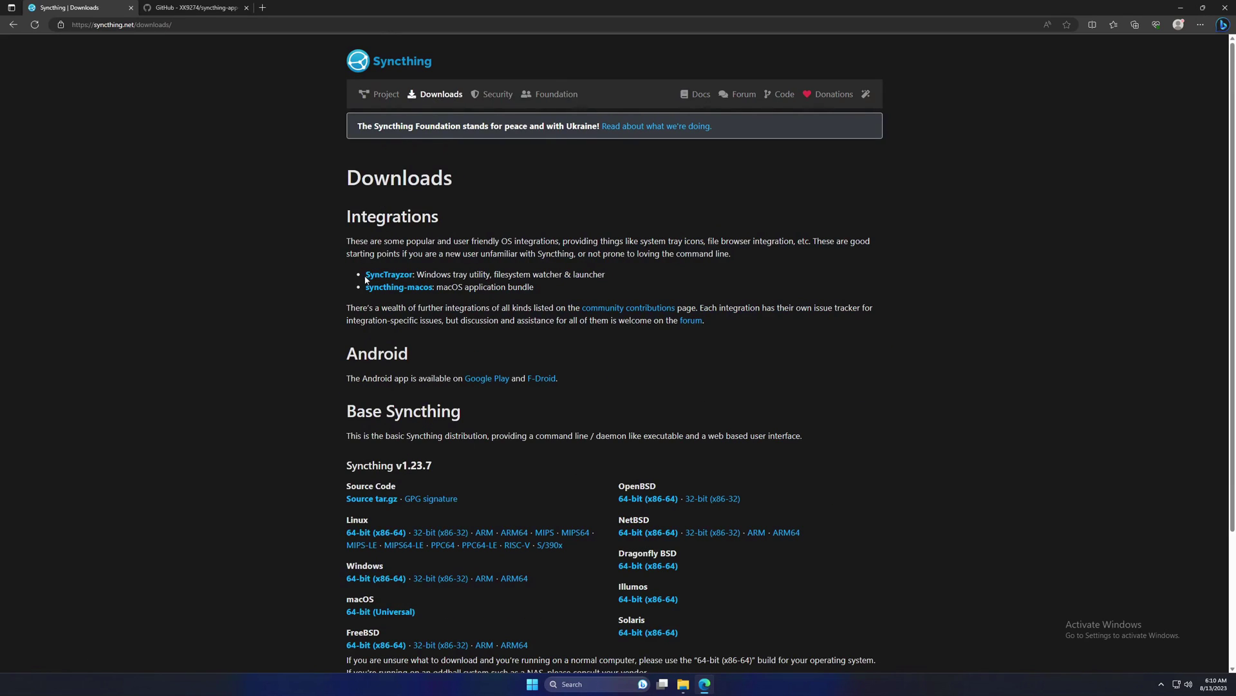
left_click(402, 282)
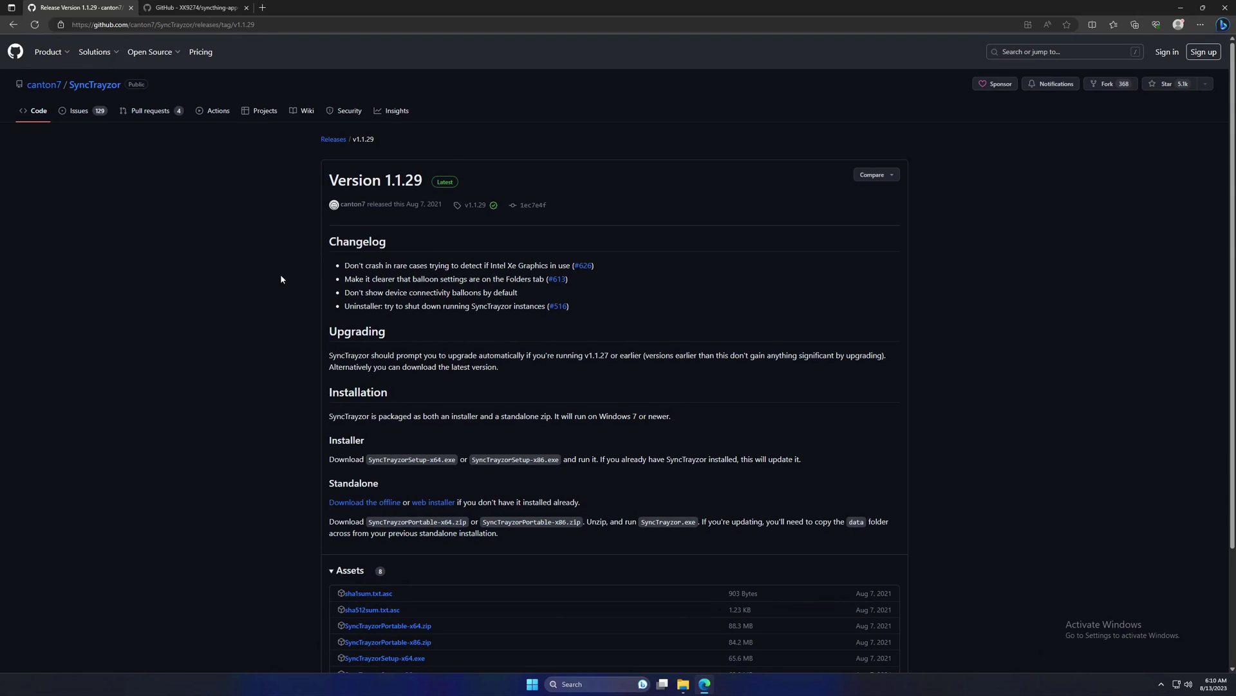
scroll(280, 278, "down", 3)
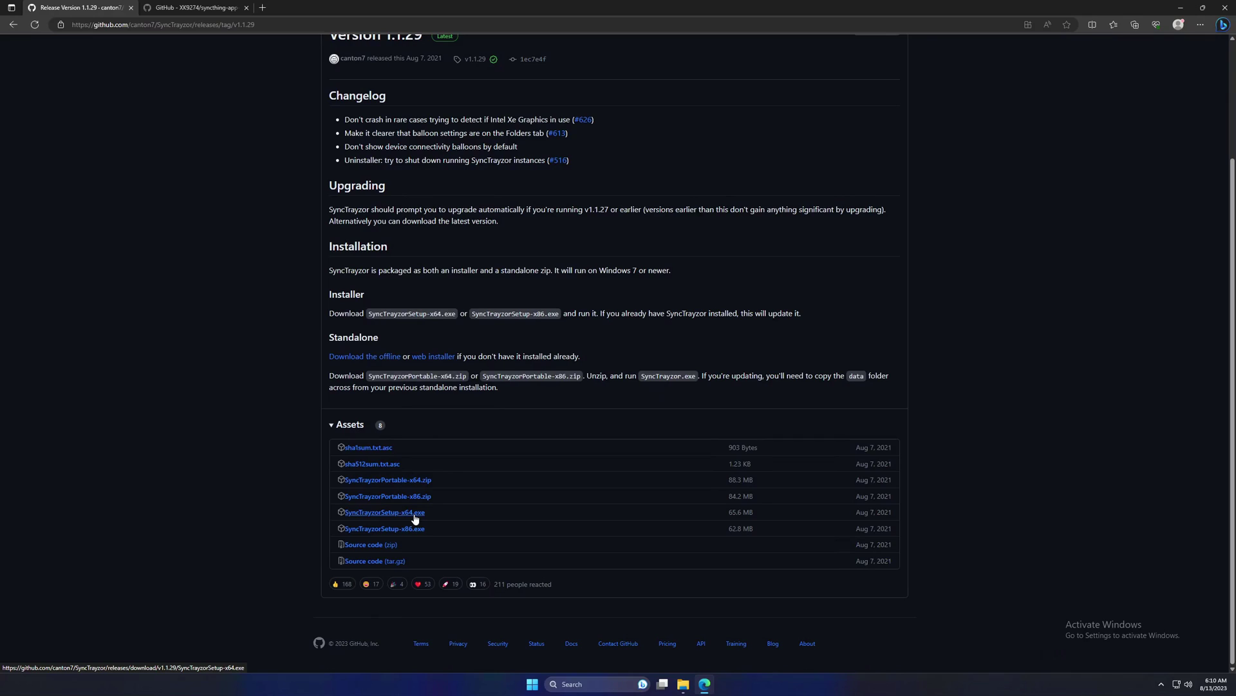
left_click(415, 512)
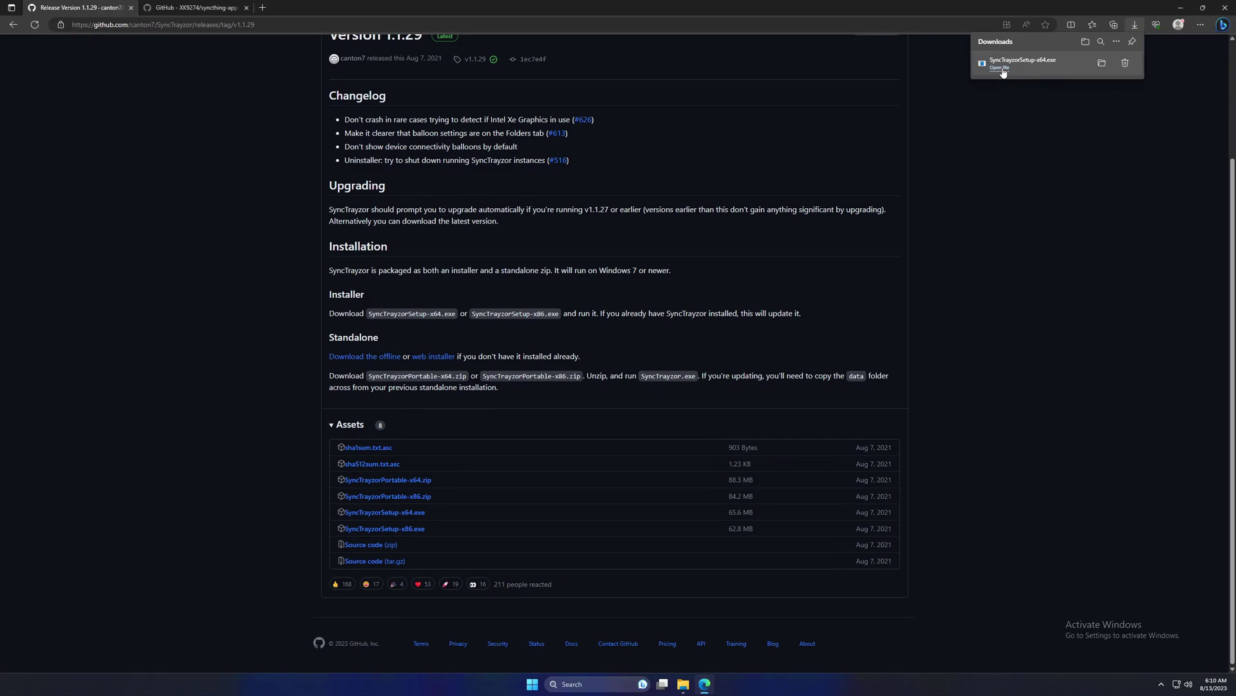
Run the SyncTrayzor installer with default location, Start Menu folder and tasks
left_click(1001, 68)
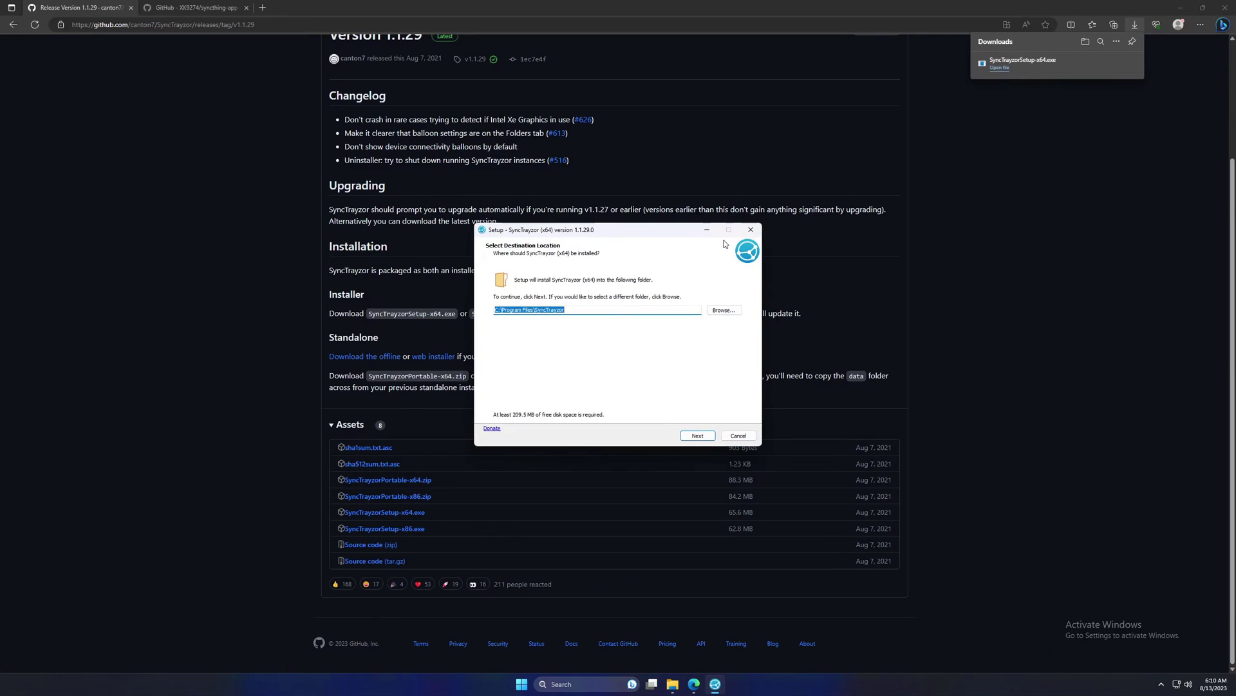
left_click(701, 440)
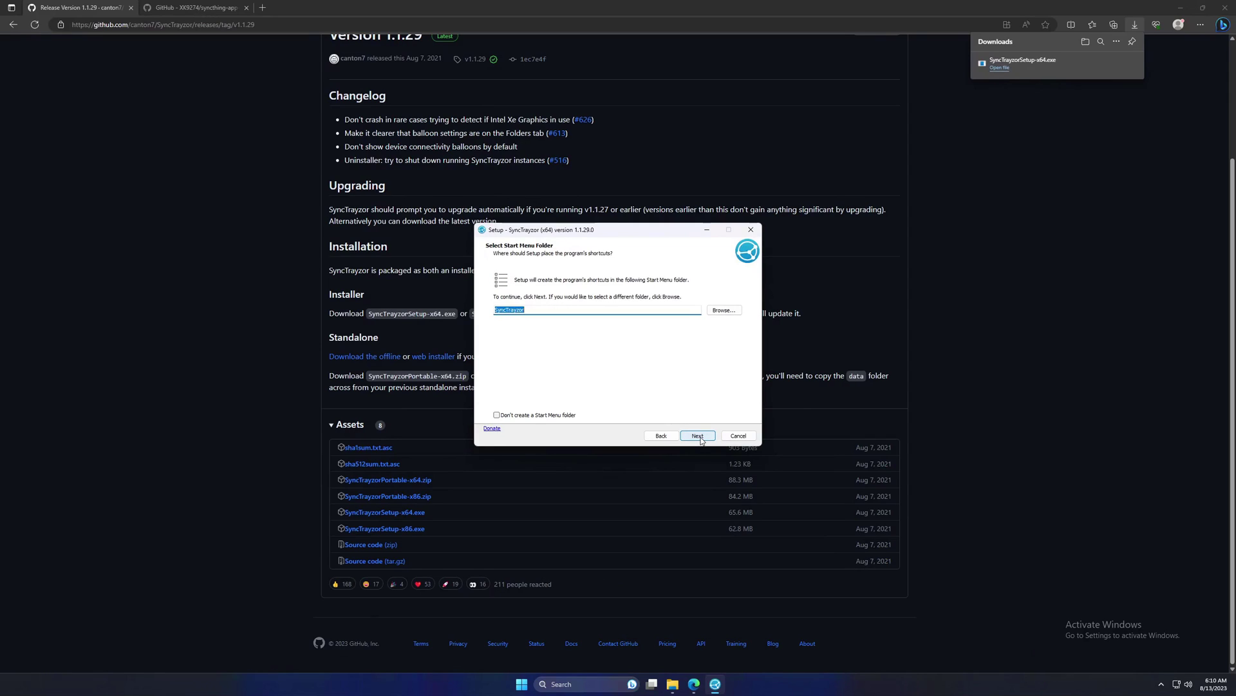
left_click(702, 440)
left_click(702, 439)
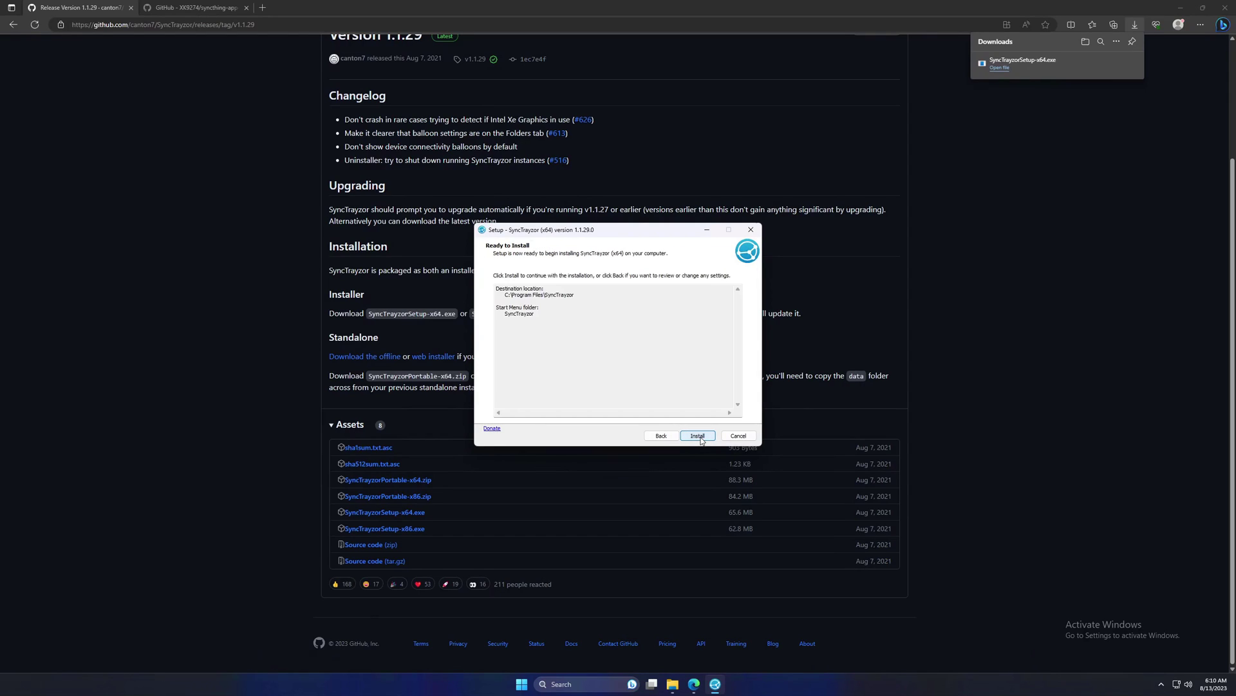
left_click(702, 440)
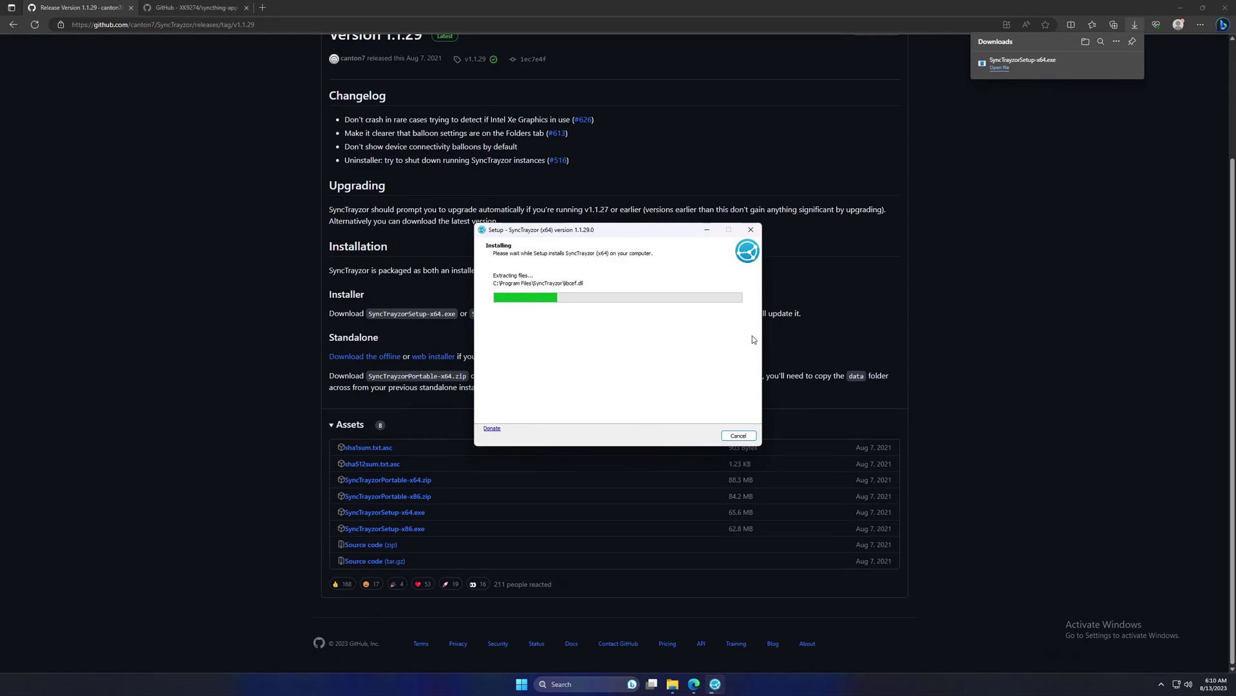
Minimize the browser, then finish setup and launch SyncTrayzor
mouse_move(874, 8)
left_mouse_down()
mouse_move(609, 101)
mouse_move(508, 110)
left_mouse_up()
left_click(609, 110)
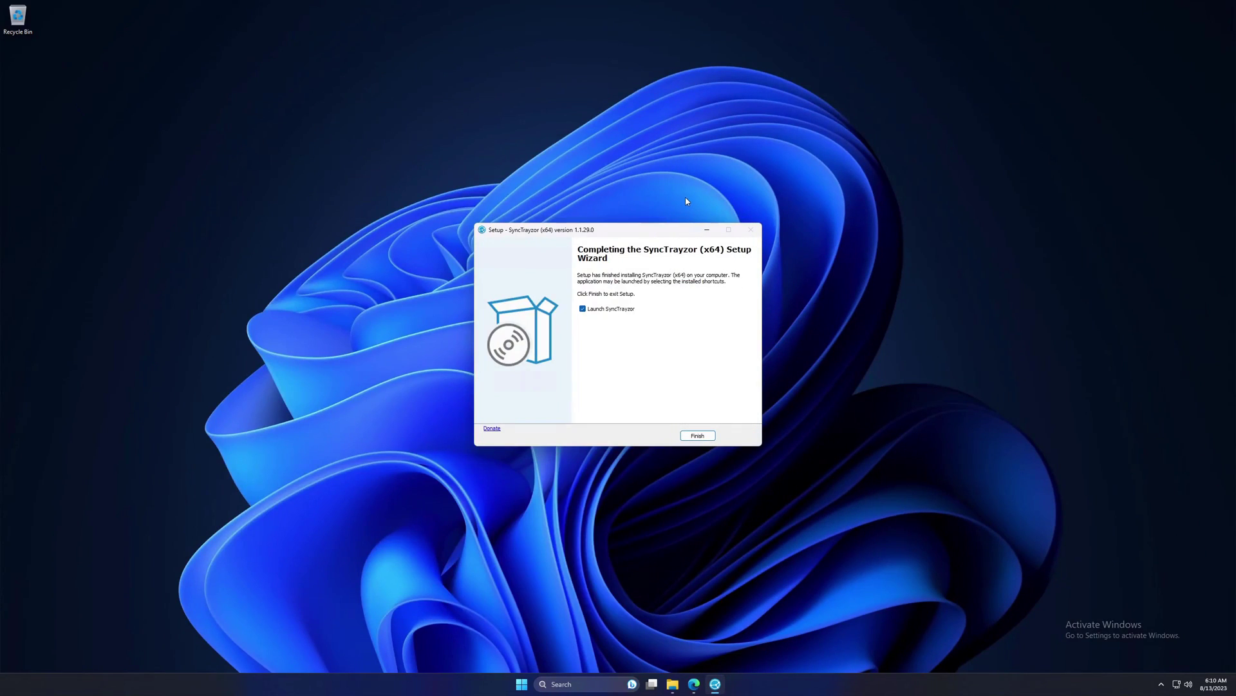
left_click(697, 436)
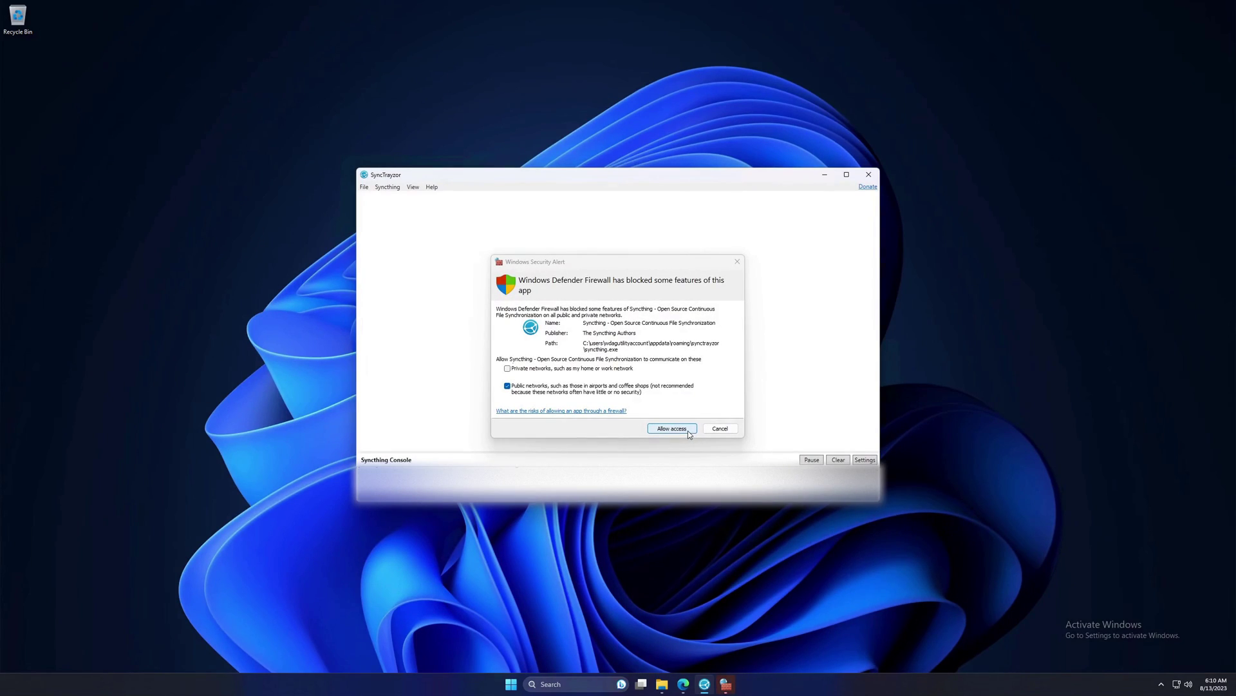
Allow Syncthing through the firewall and accept anonymous usage reporting
left_click(688, 431)
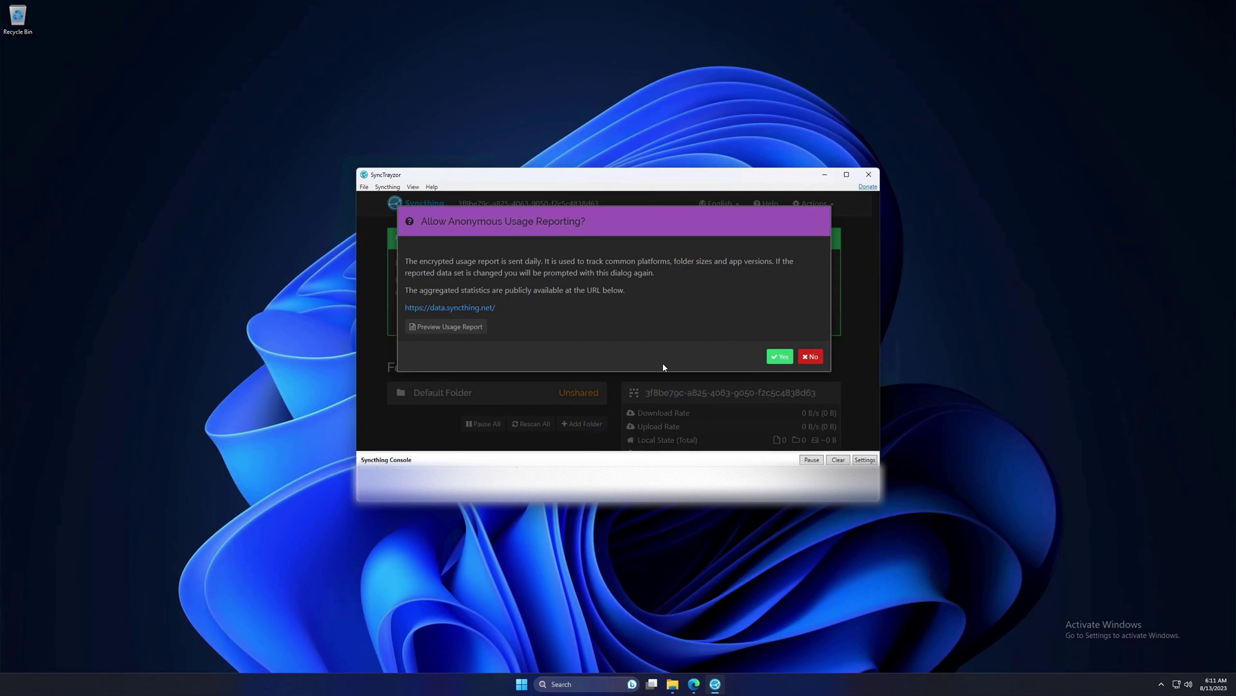
left_click(780, 356)
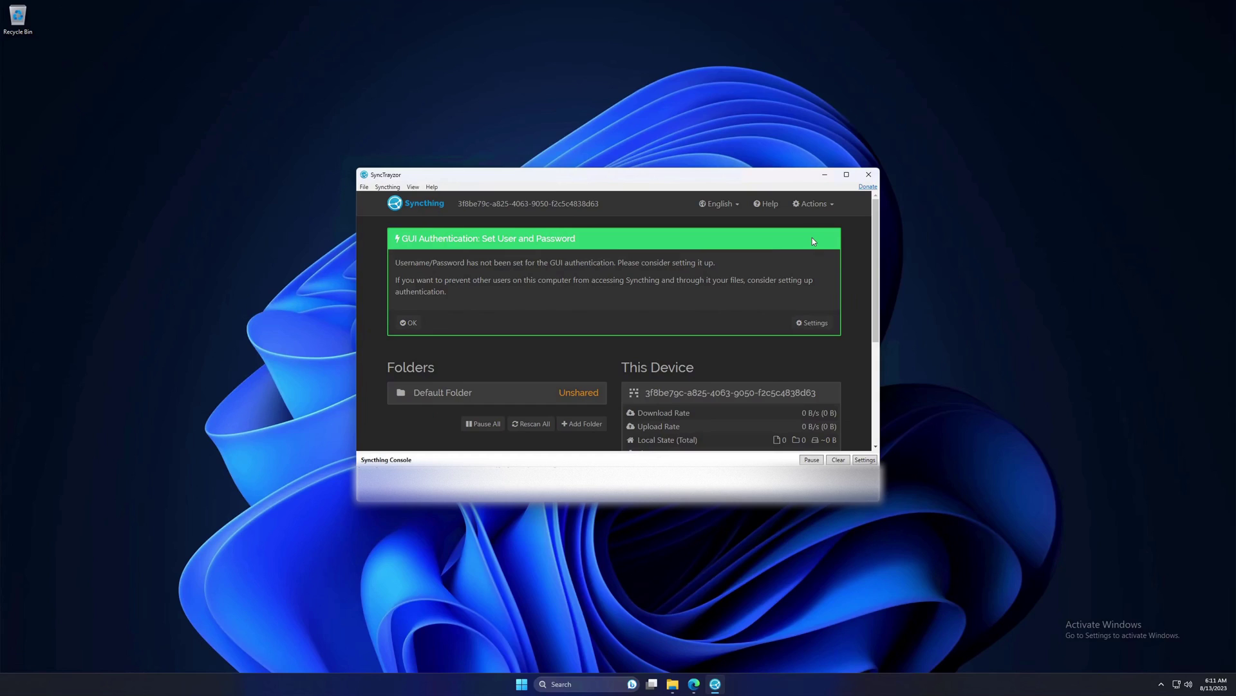
Save a GUI login user and password in Syncthing's settings via Actions > Settings
left_click(829, 207)
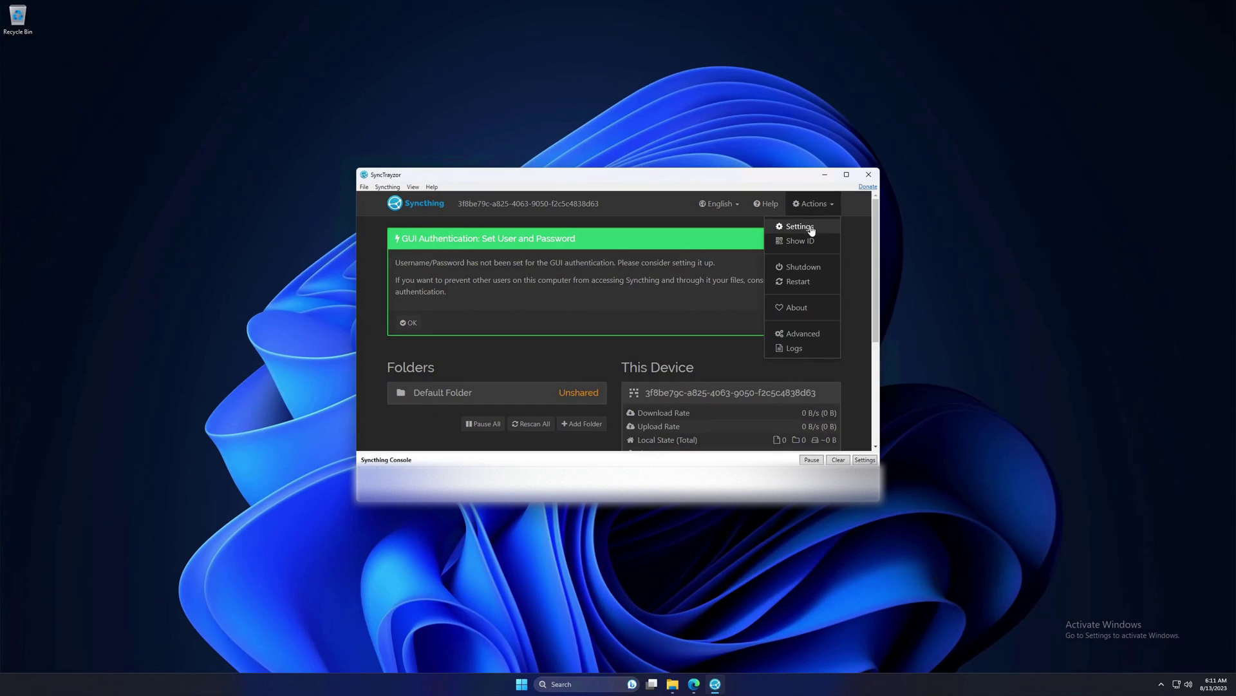
left_click(812, 227)
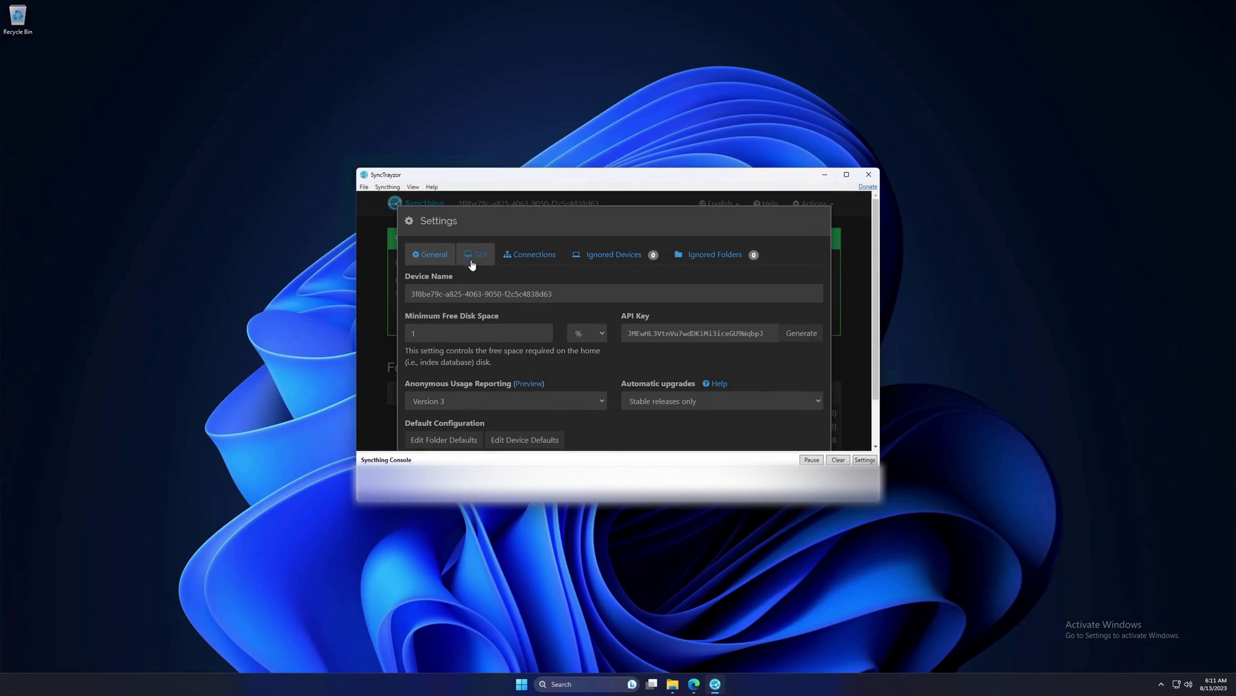
left_click(476, 260)
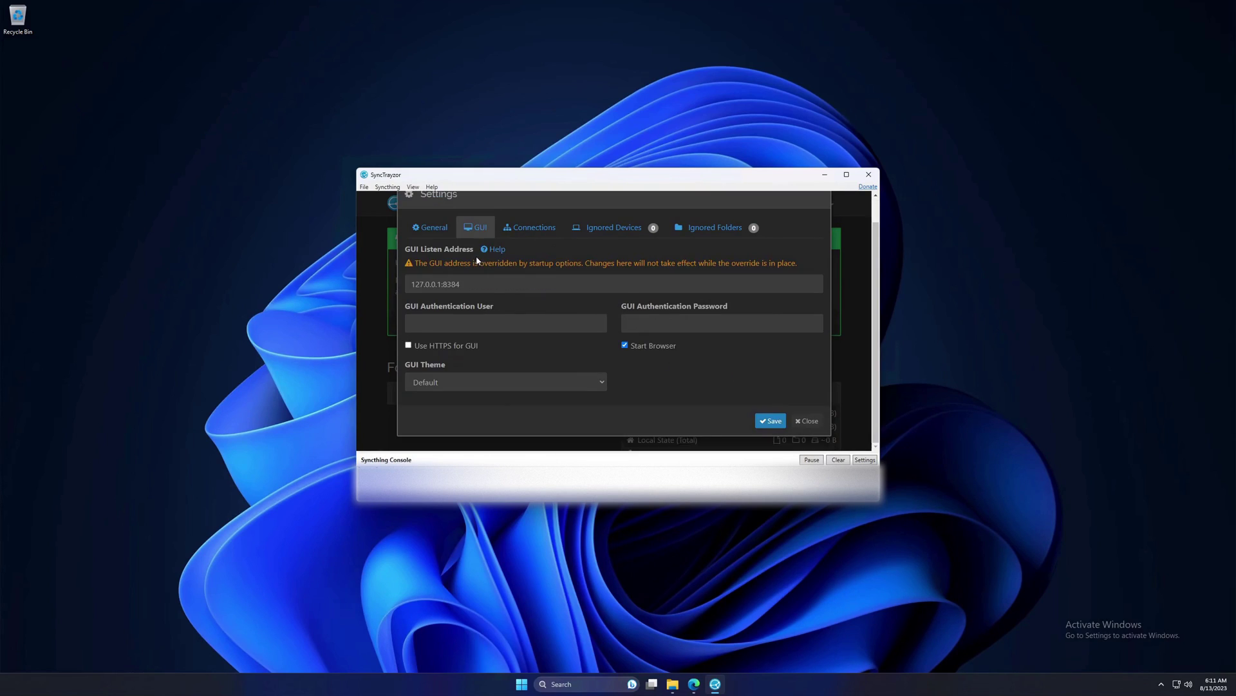
left_click(468, 325)
type("Phy")
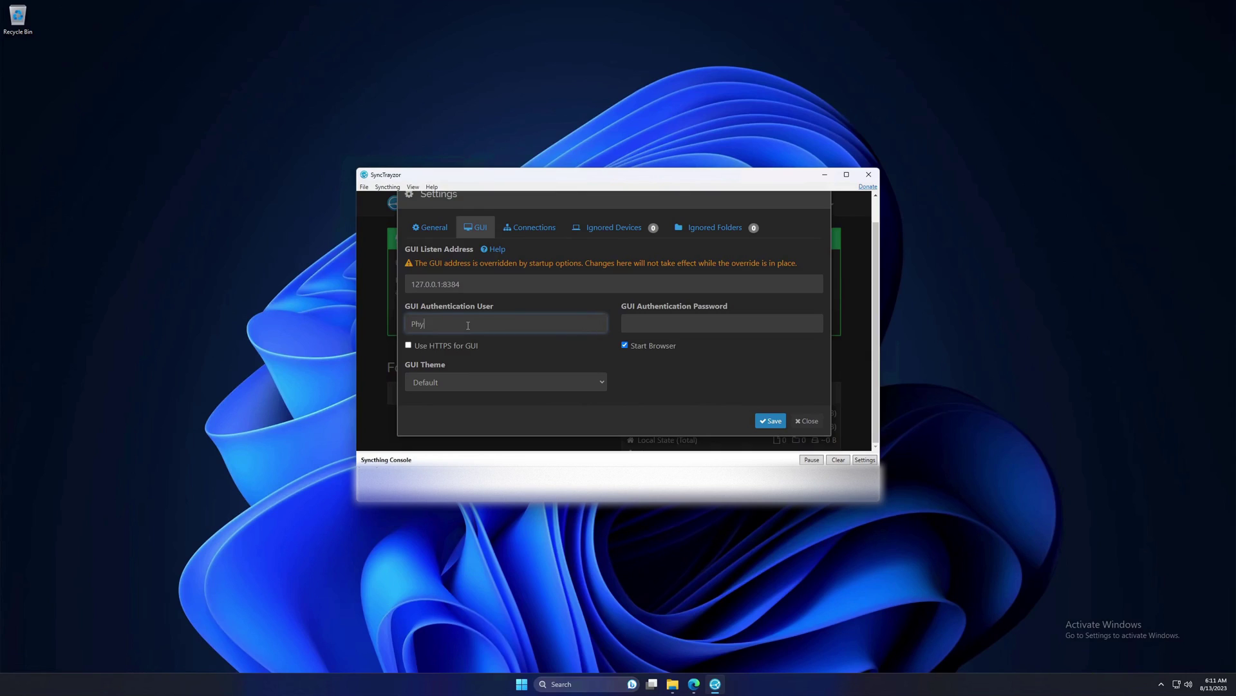
type("rex")
key("Tab")
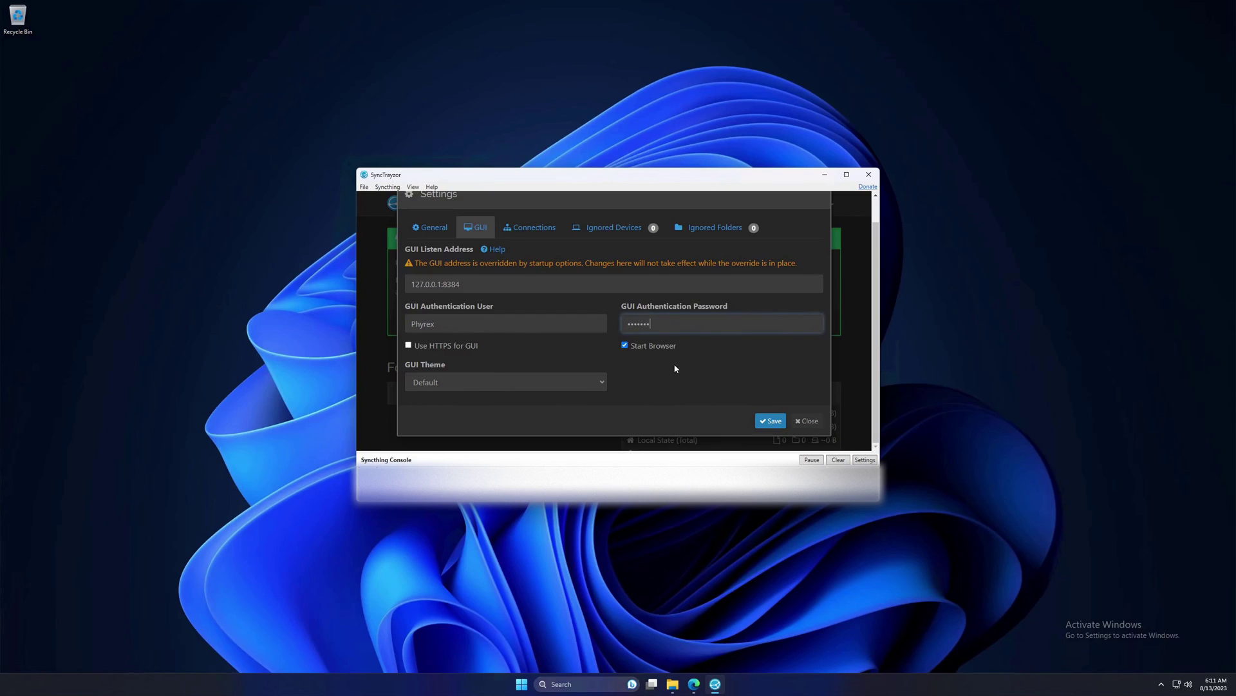
left_click(770, 430)
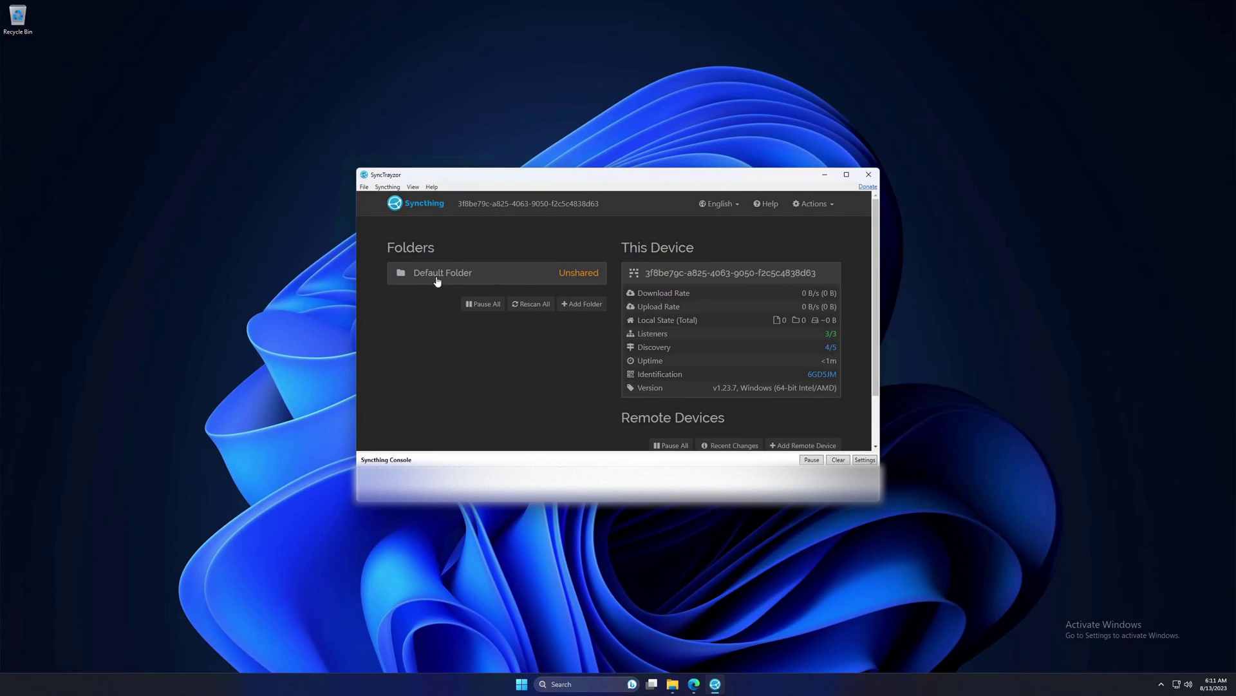
Remove the Default Folder from Syncthing and enlarge the SyncTrayzor window
left_click(514, 281)
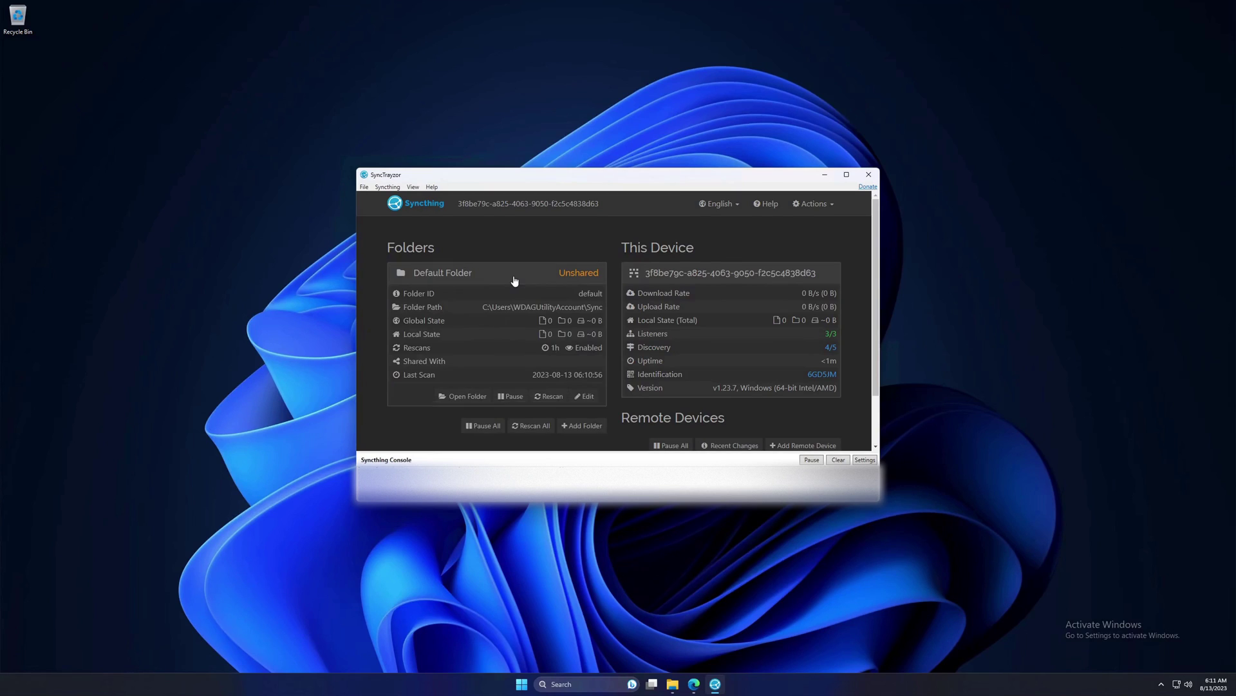
left_click(588, 397)
scroll(485, 404, "down", 1)
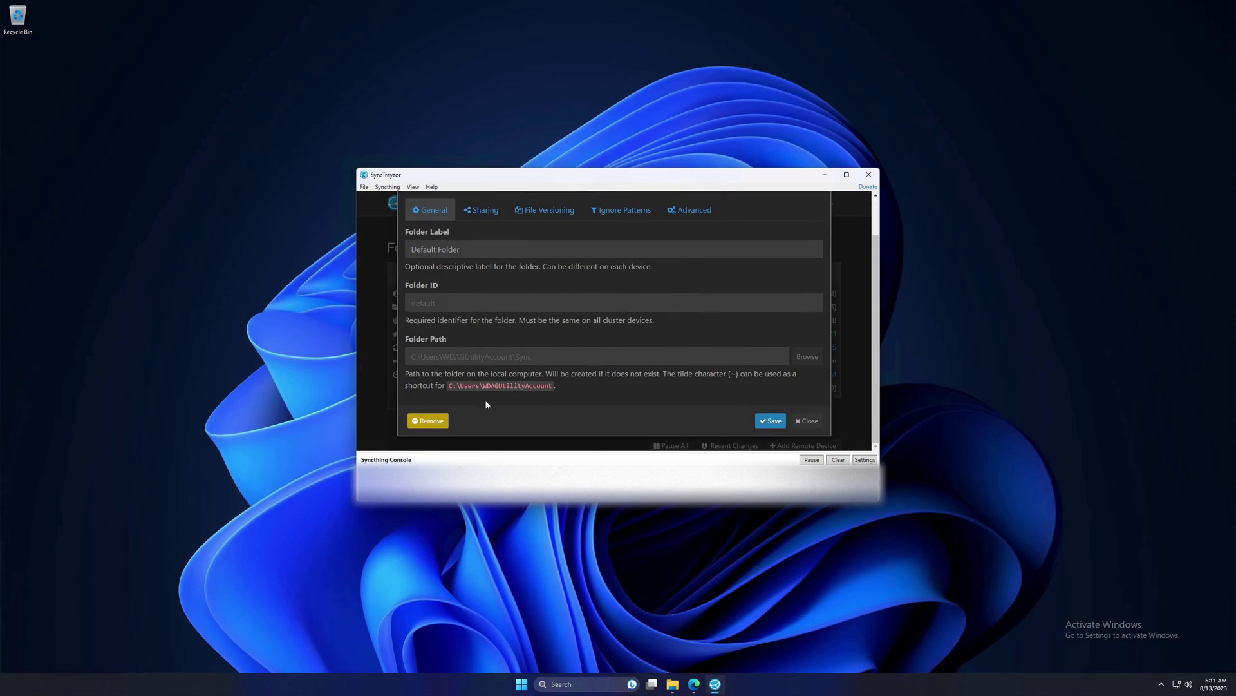
left_click(428, 420)
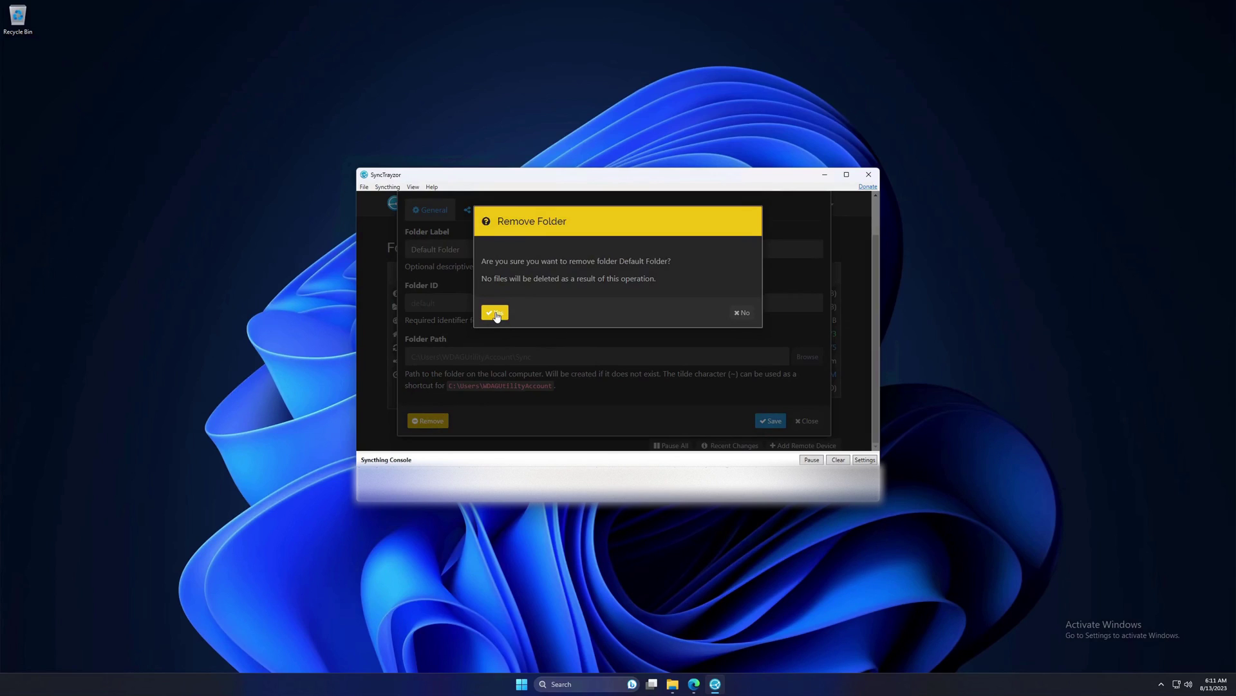
left_click(495, 313)
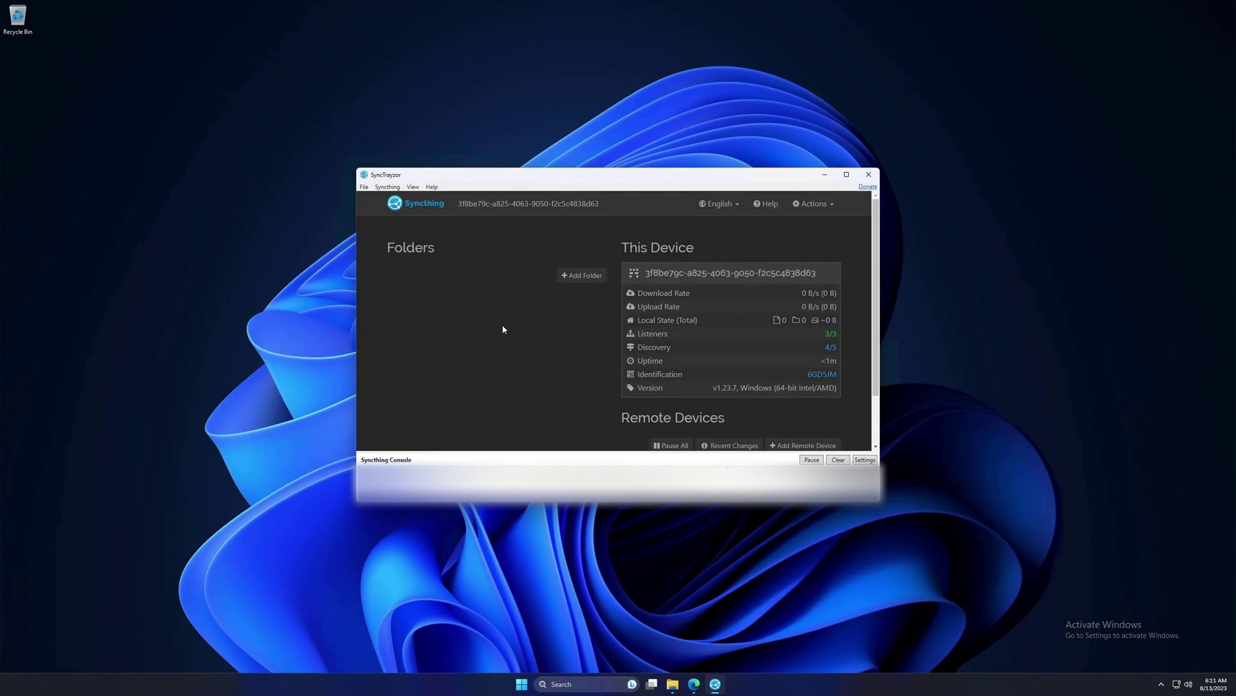
double_click(569, 172)
Add a new folder labelled Saves and start choosing its location on disk
left_click(537, 172)
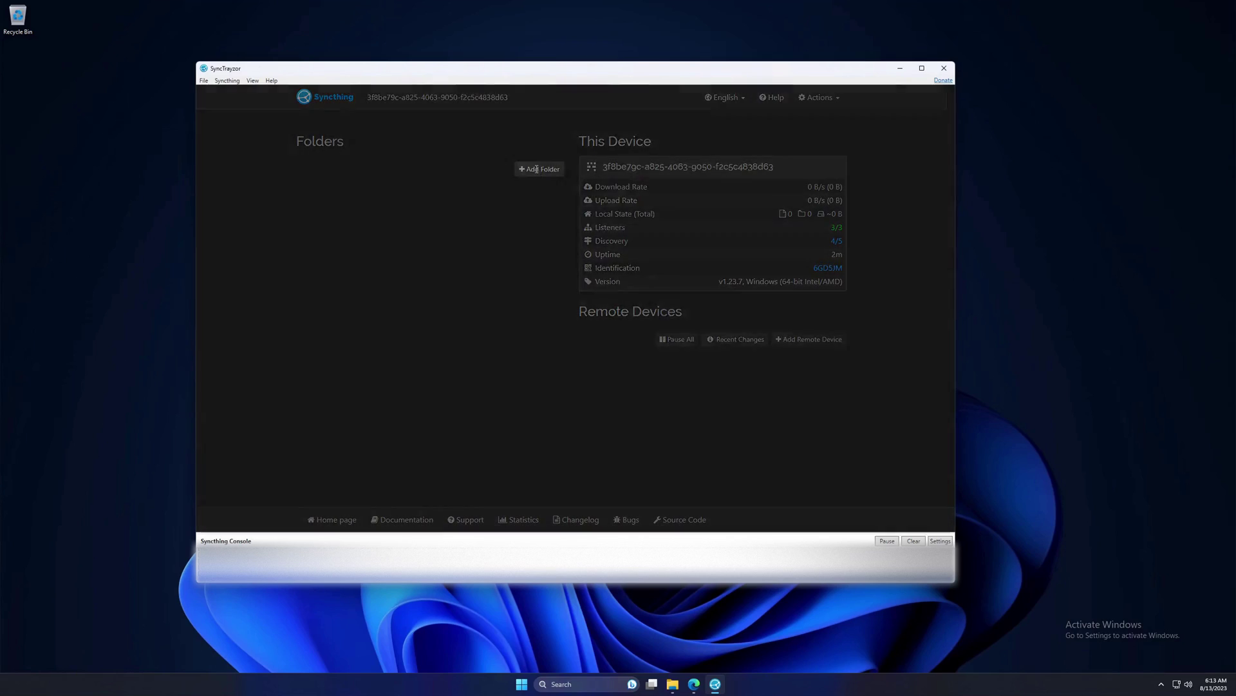
left_click(397, 187)
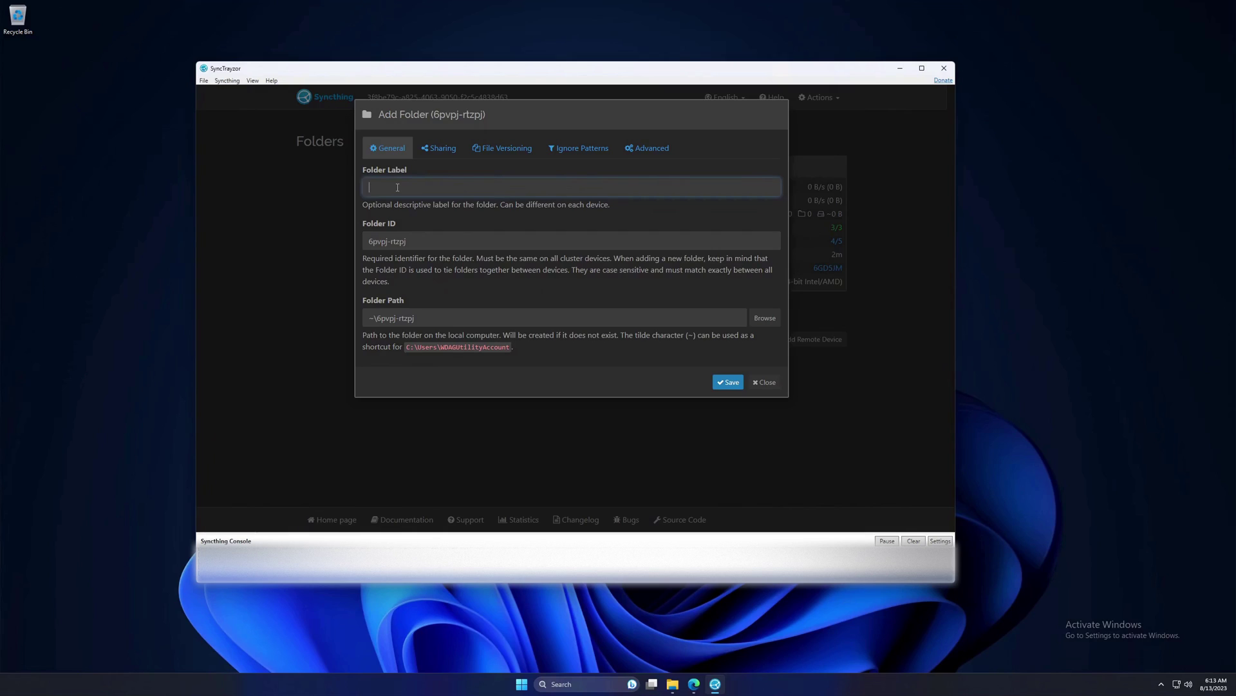
type("Saves")
left_click(759, 320)
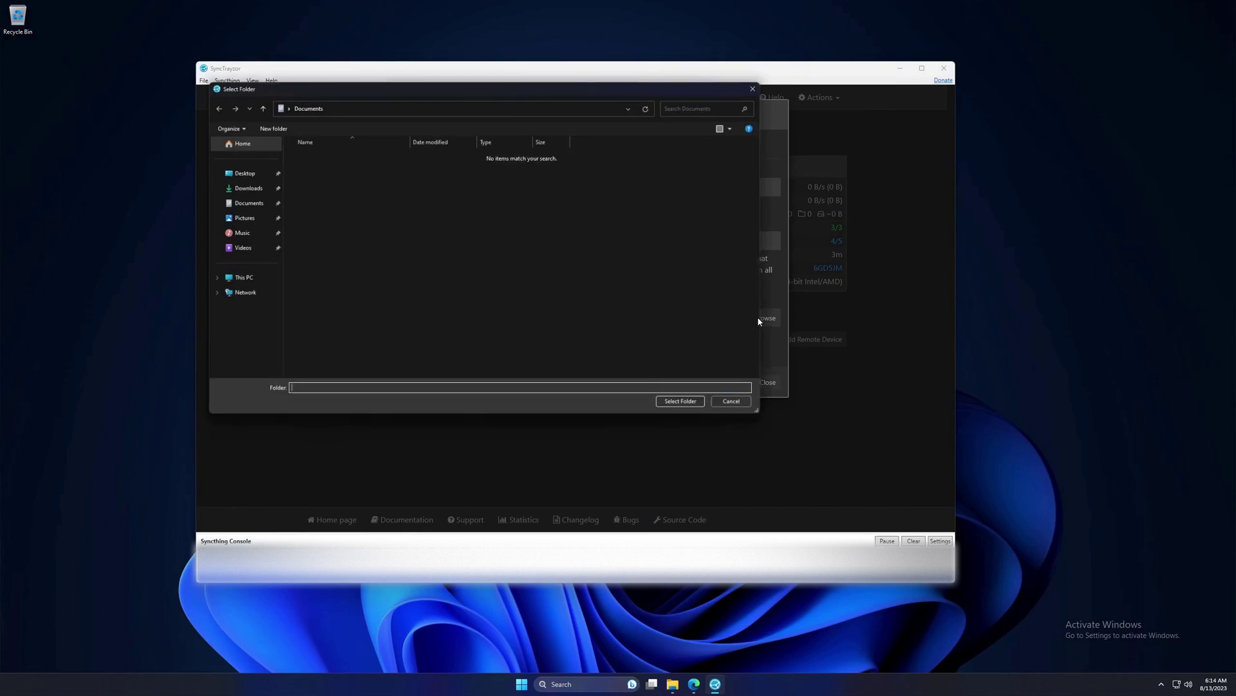
Set the folder path to C:\Emulator\Saves and save the new folder
left_click(236, 279)
double_click(322, 161)
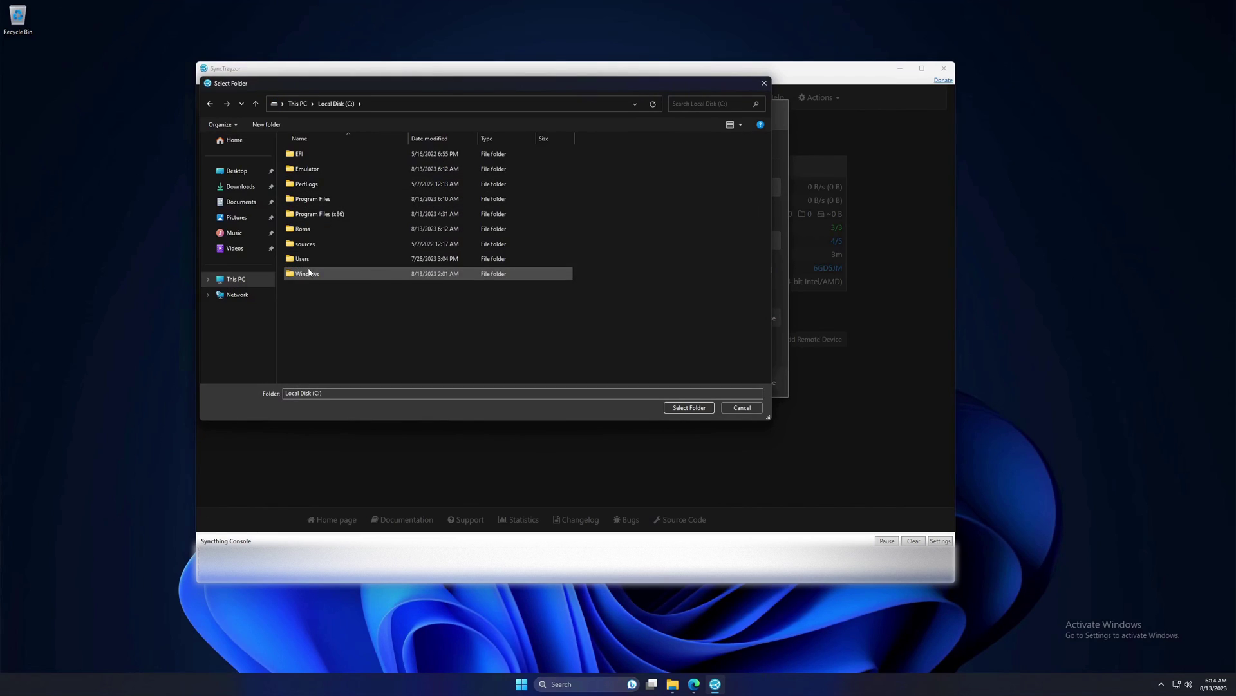
double_click(307, 172)
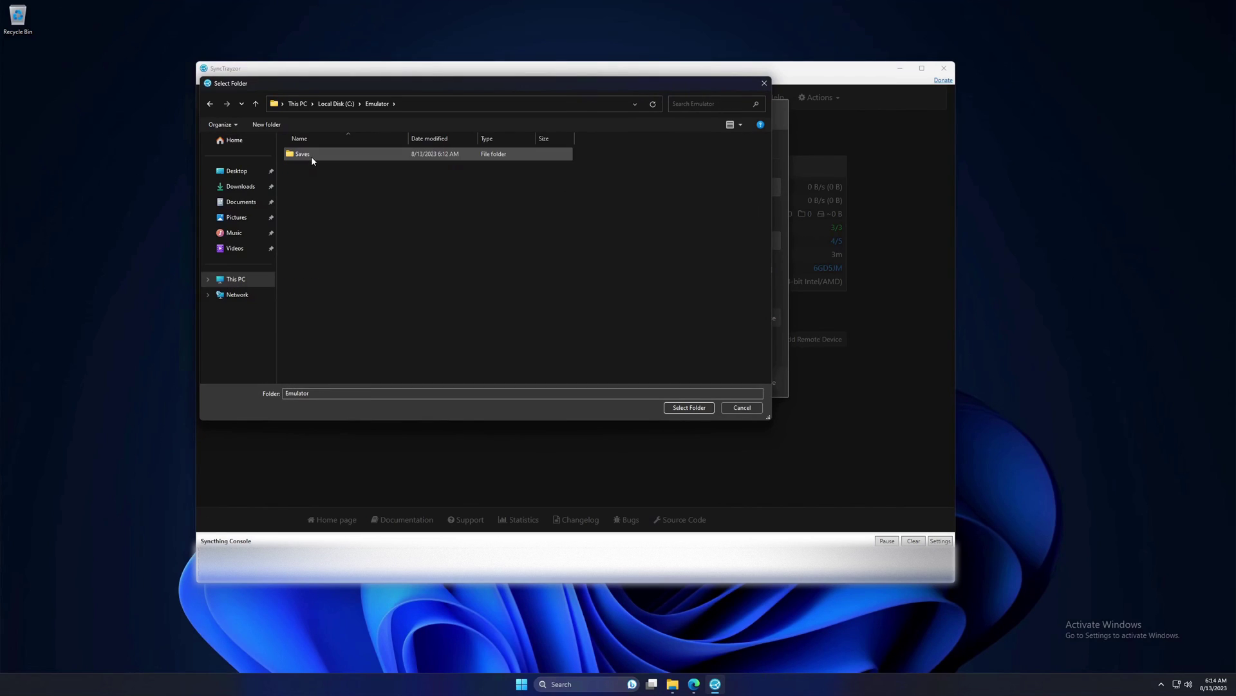
left_click(684, 408)
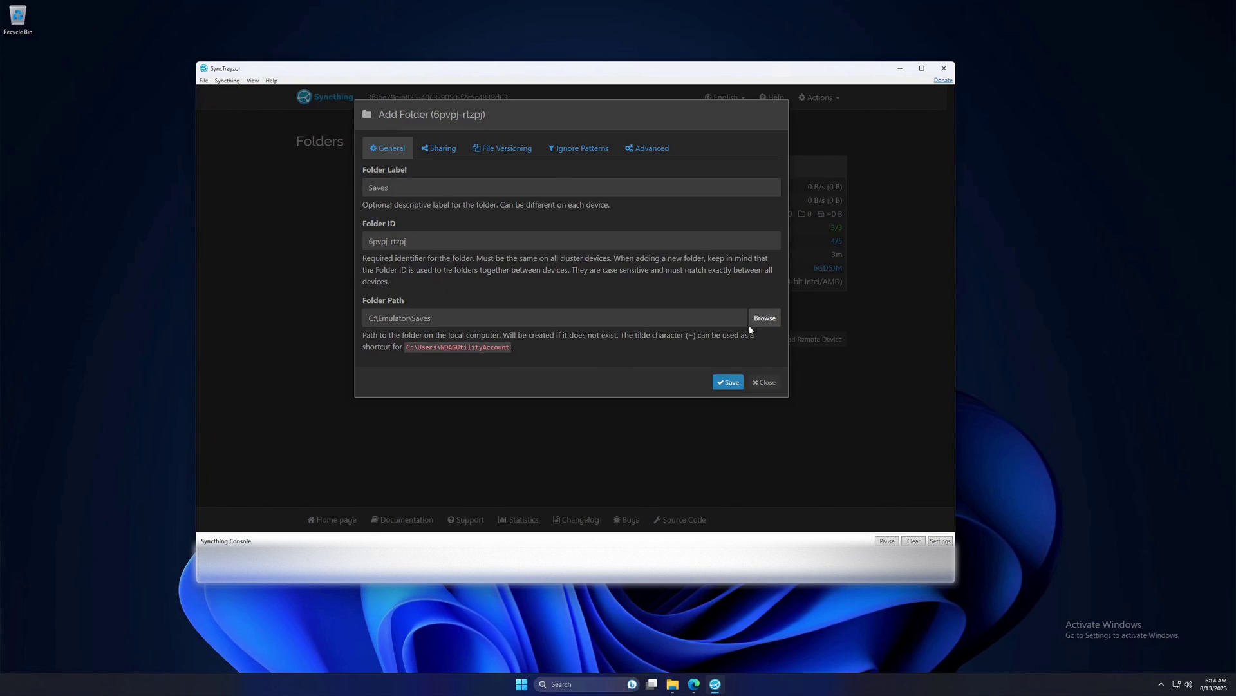
left_click(729, 382)
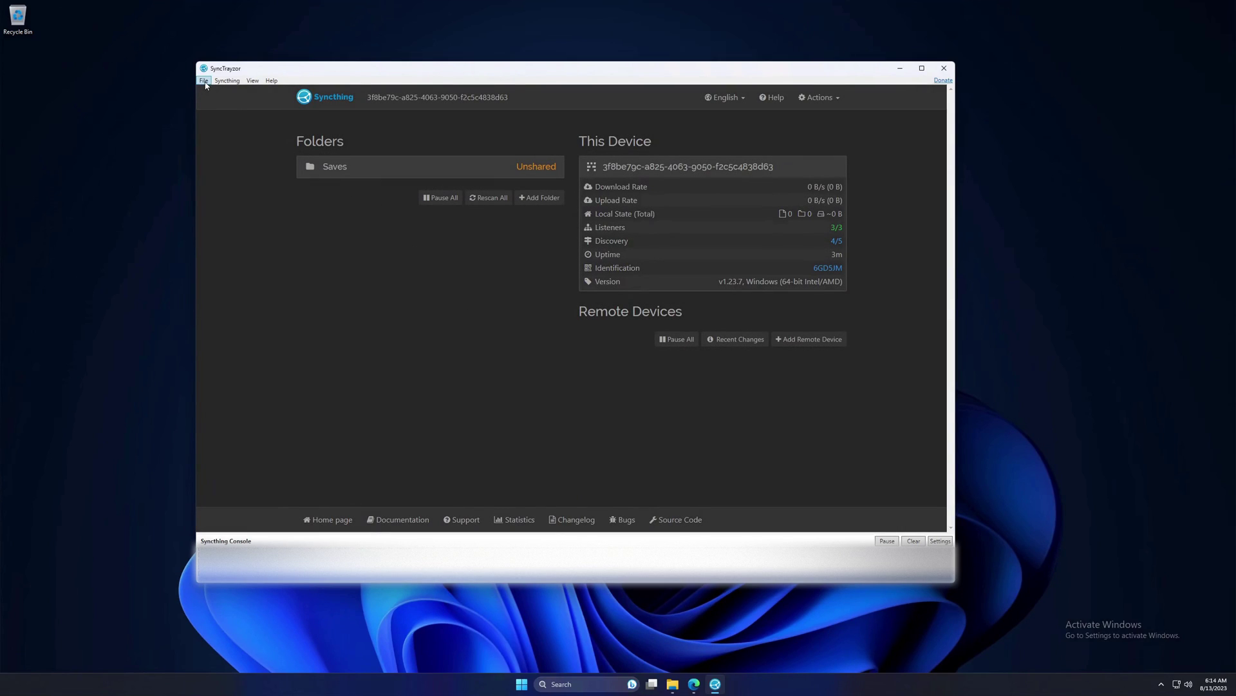
Restart Syncthing from the Syncthing menu and bring an Edge window into place
left_click(204, 82)
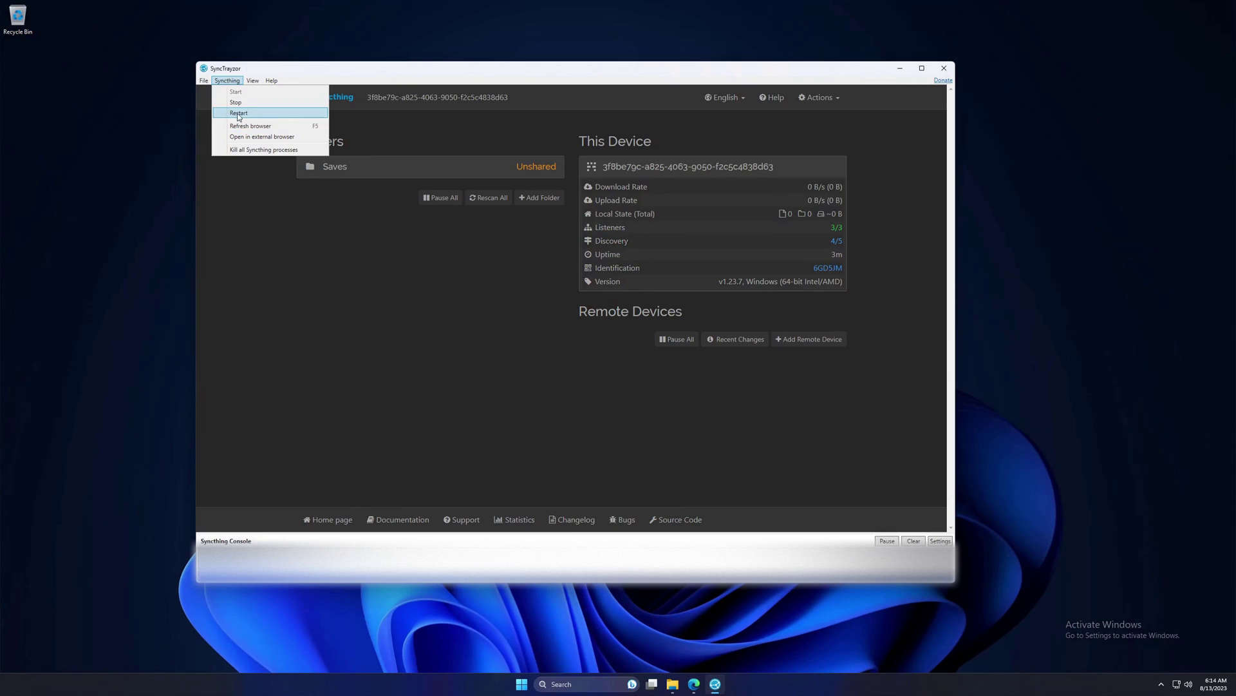
left_click(285, 115)
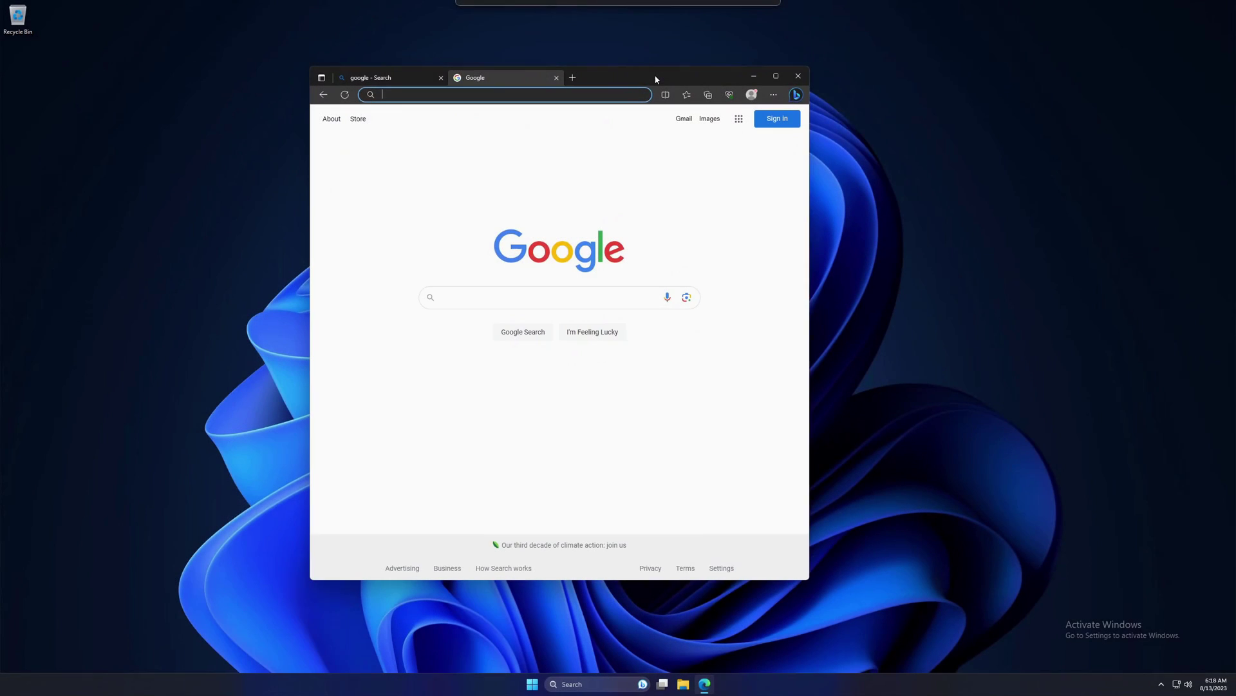
left_click_drag(656, 79, 661, 78)
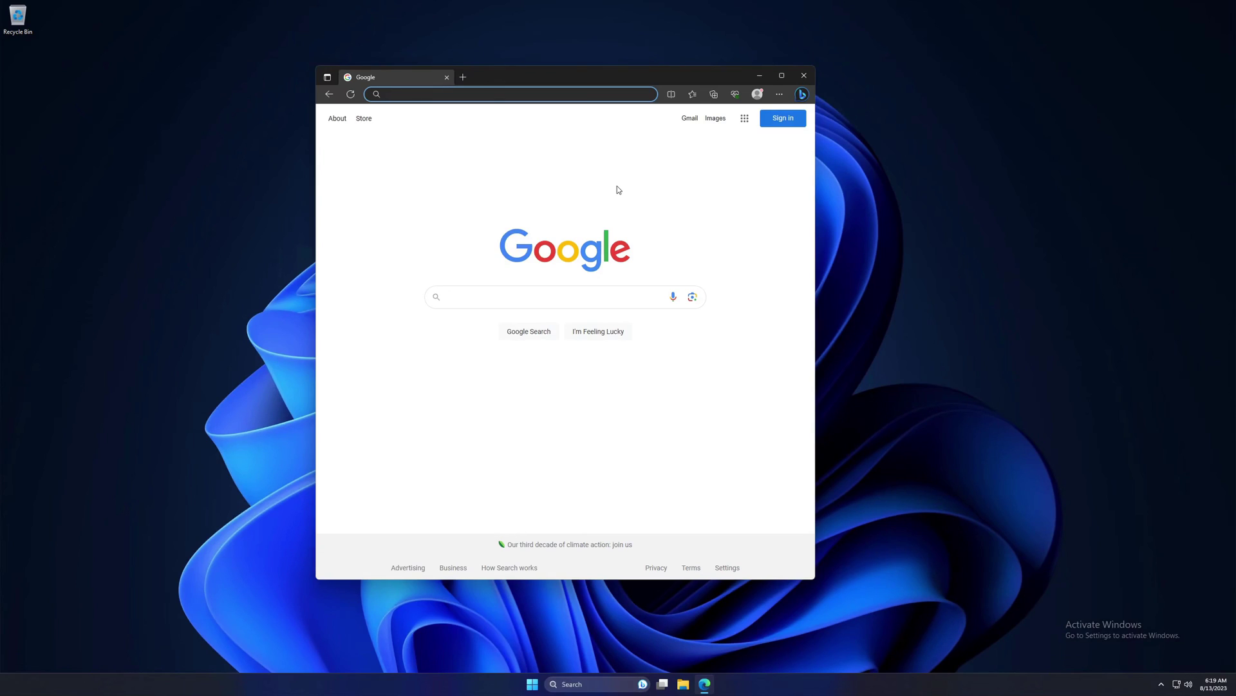
type("192.")
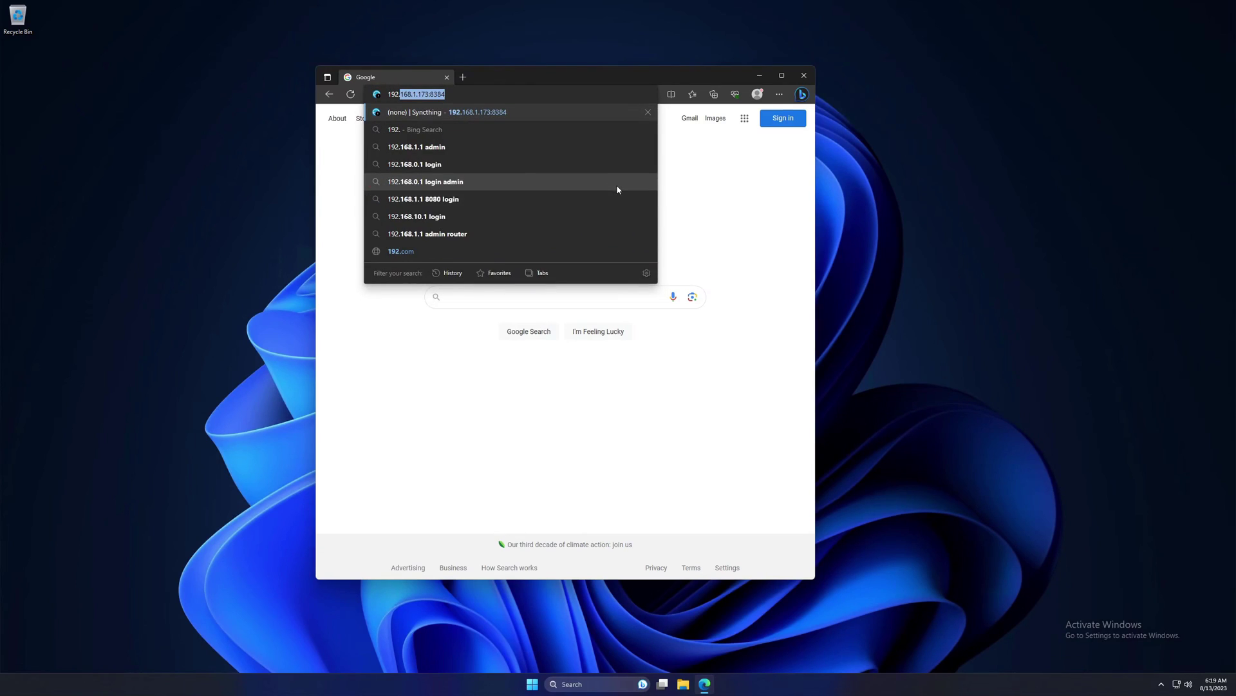
Load the Miyoo Mini's Syncthing page at 192.168.1.173:8384 and allow anonymous usage reporting
left_click(502, 113)
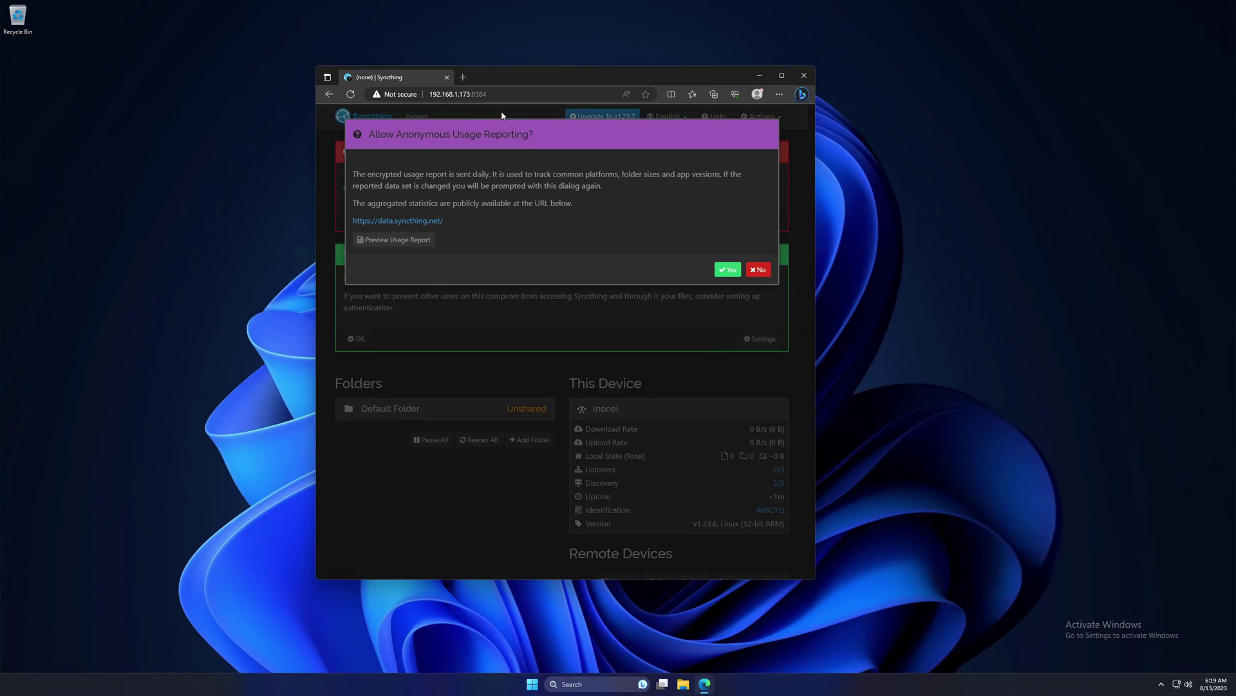
left_click(729, 271)
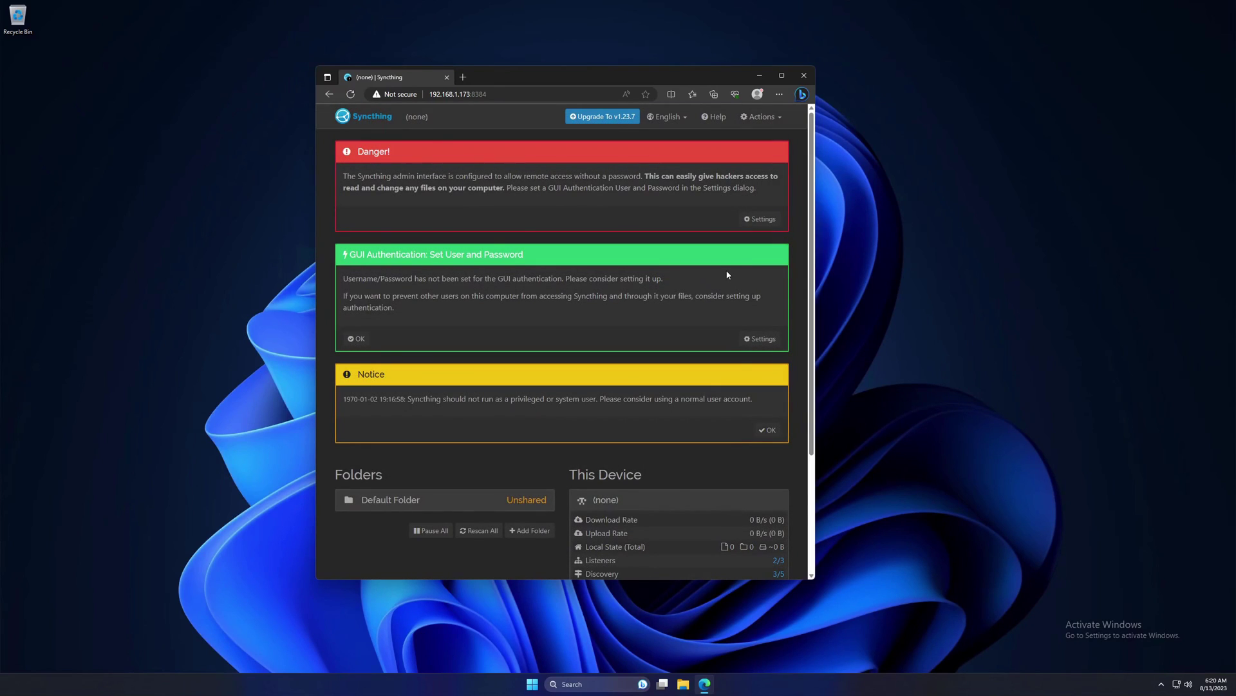
Set a GUI authentication user and password in the Miyoo's Settings and save
left_click(762, 116)
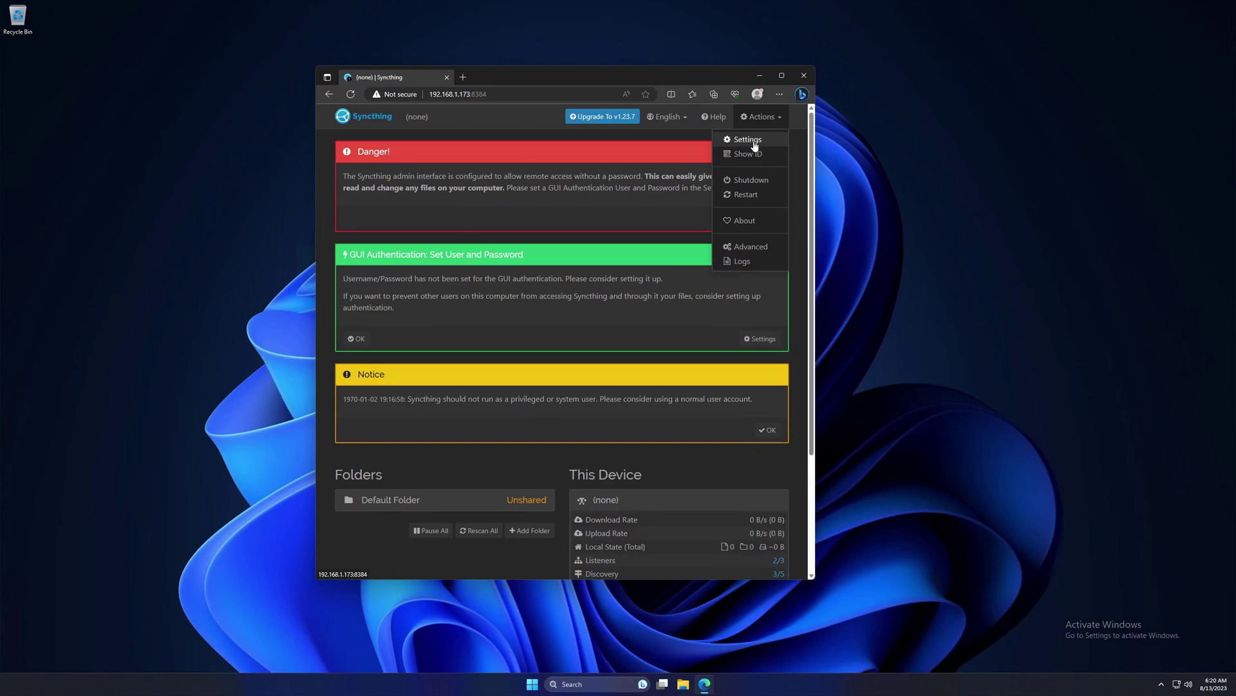
left_click(748, 140)
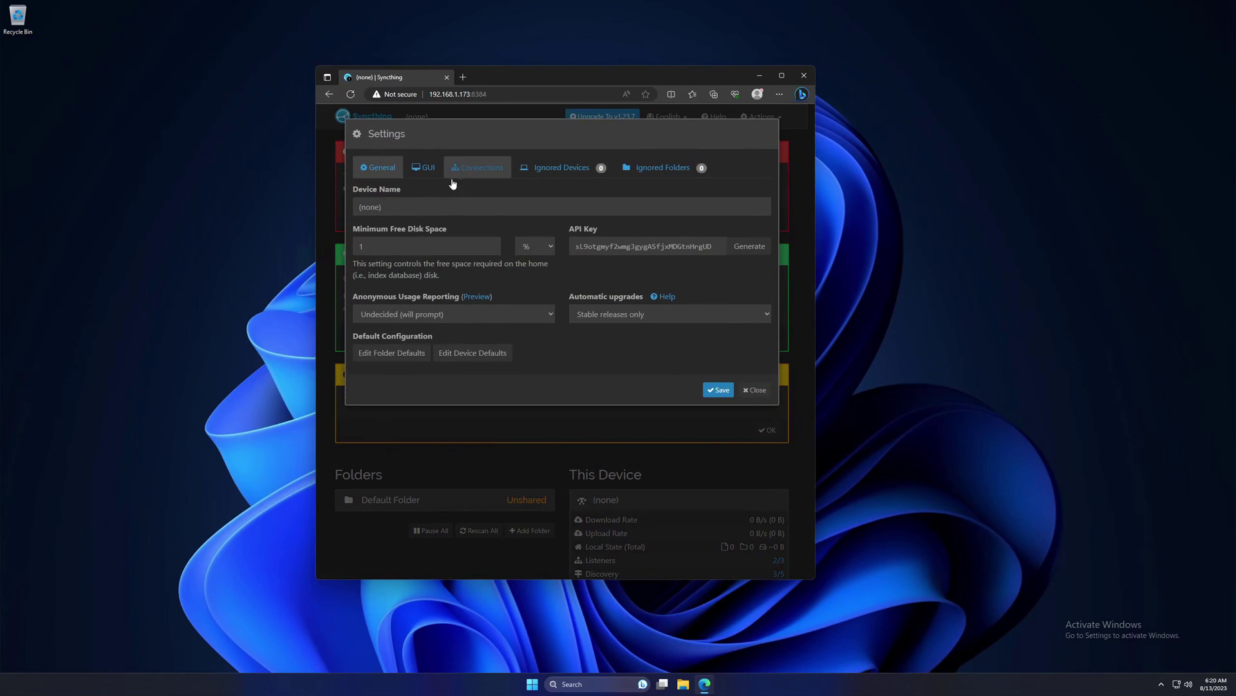
left_click(430, 169)
left_click(440, 248)
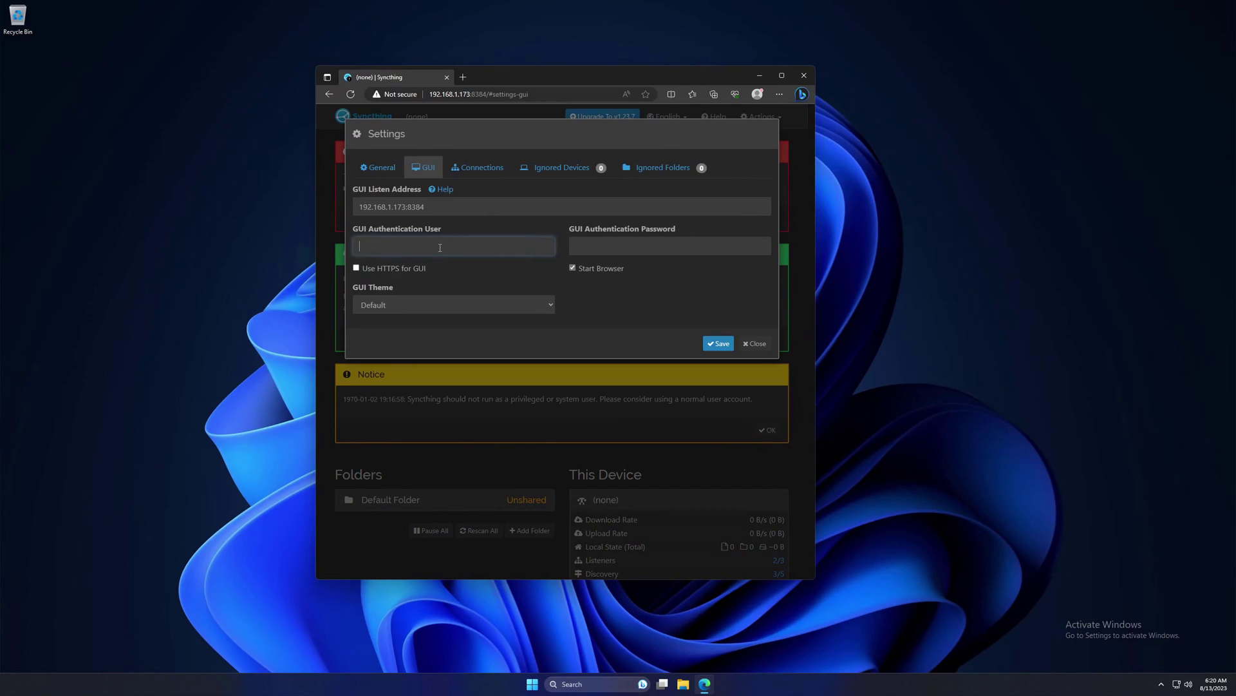
type("Phyrex")
key("Tab")
type("••••••")
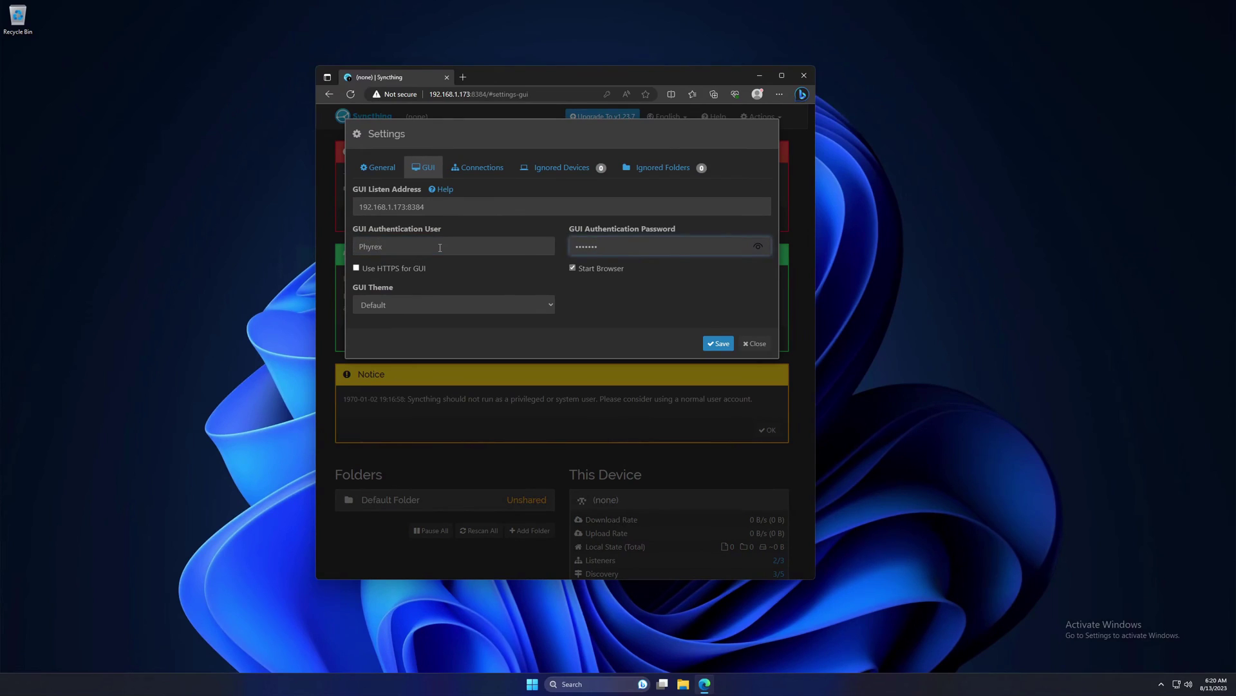
left_click(721, 345)
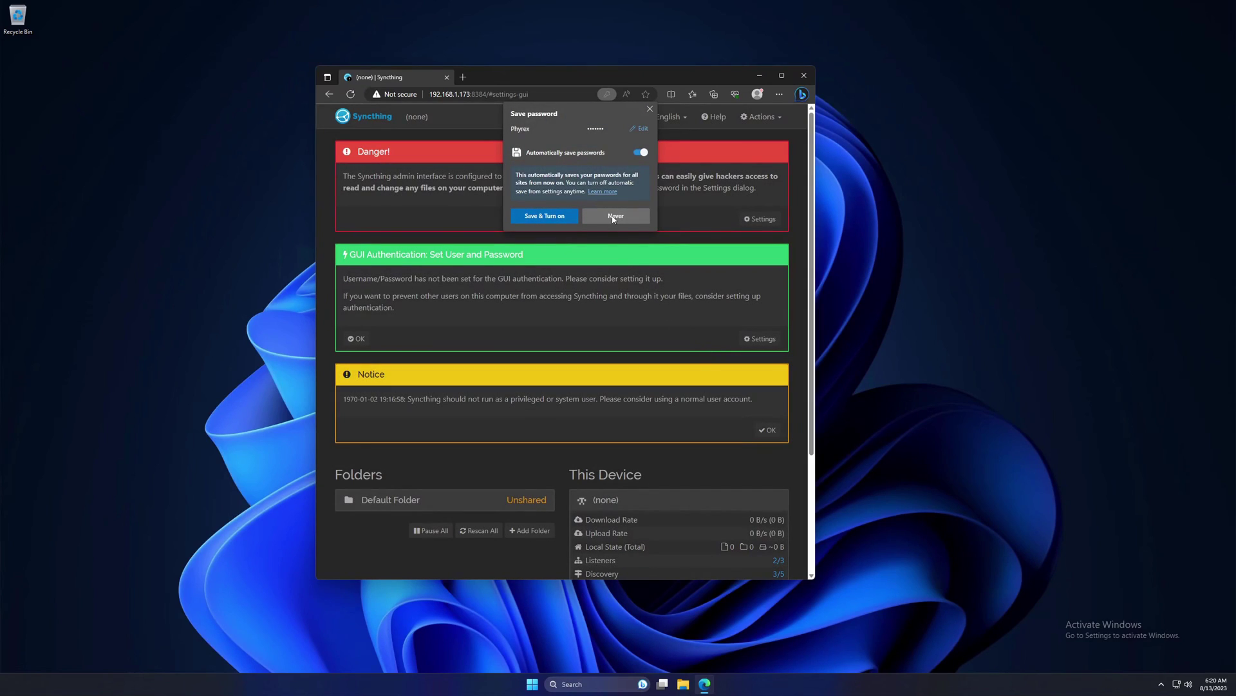
Decline the browser's password-saving prompt and sign in to the Syncthing page
left_click(529, 215)
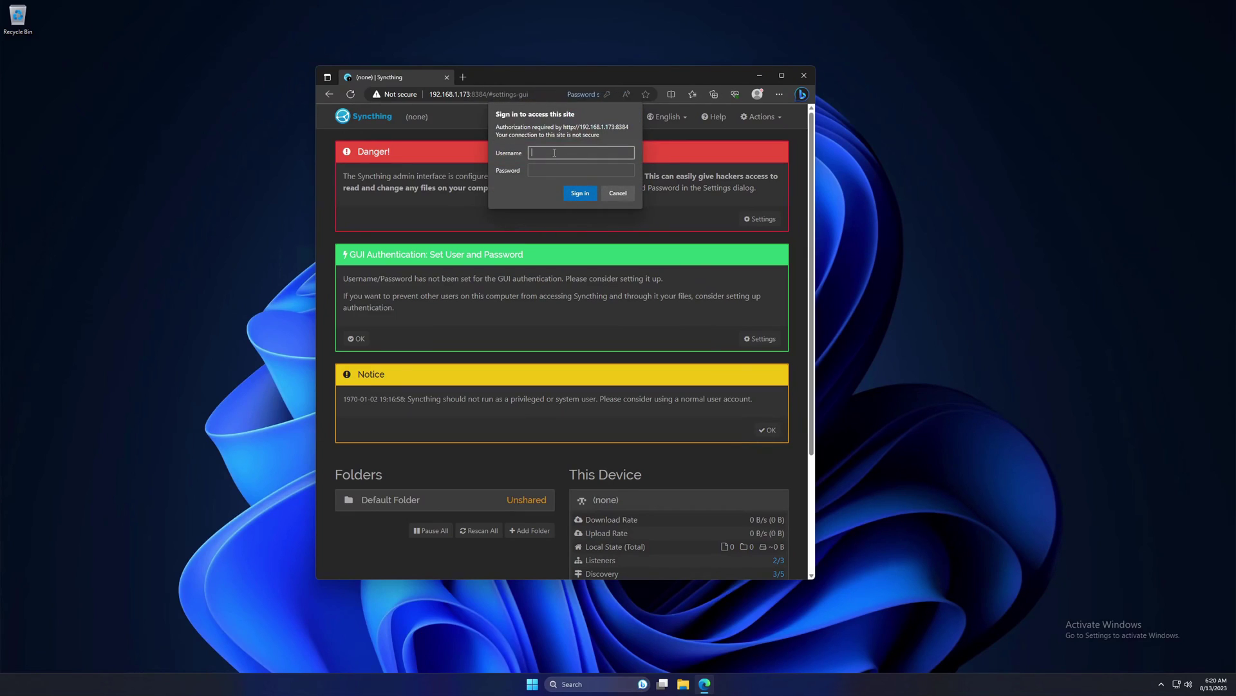
type("Phyrex")
key("Tab")
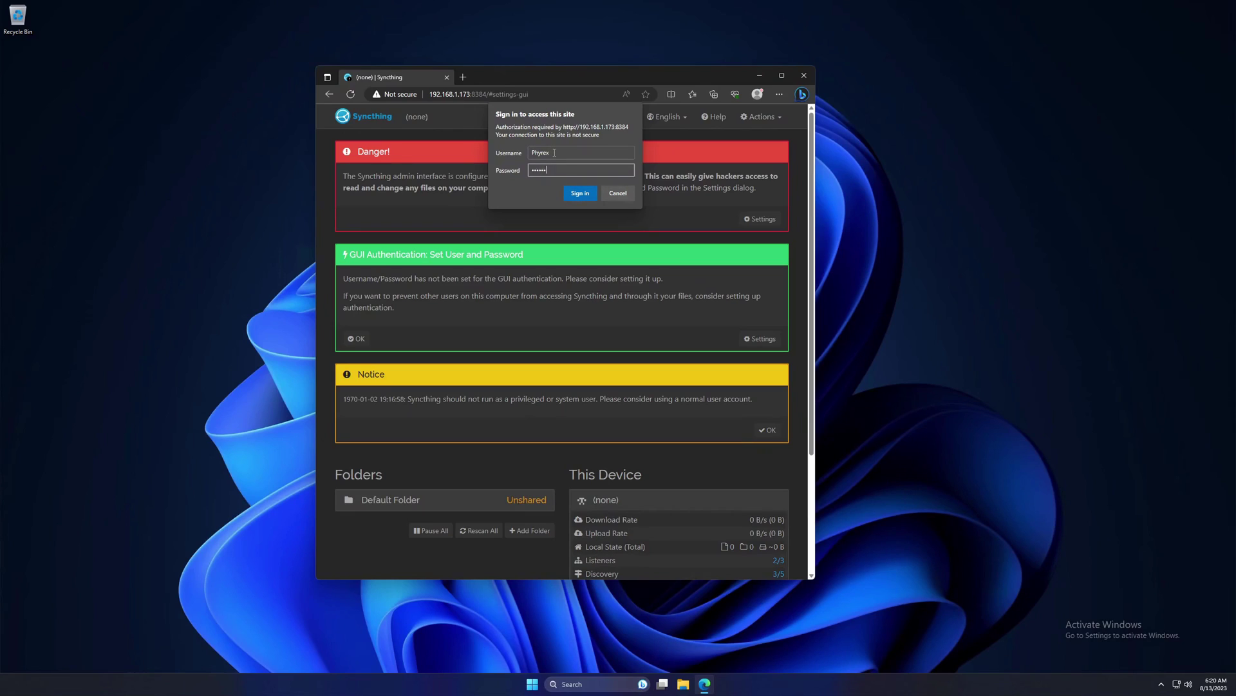
key("Return")
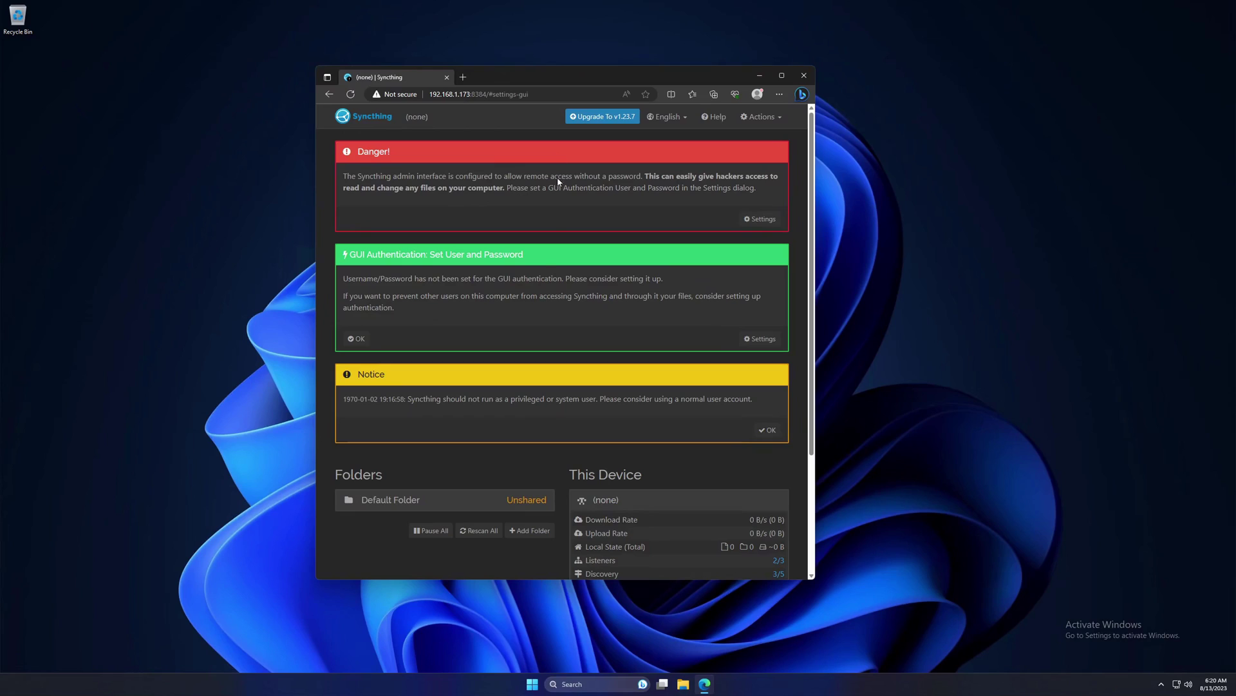
Dismiss the GUI authentication and privileged-user notices and go to Settings from the Danger banner
left_click(357, 338)
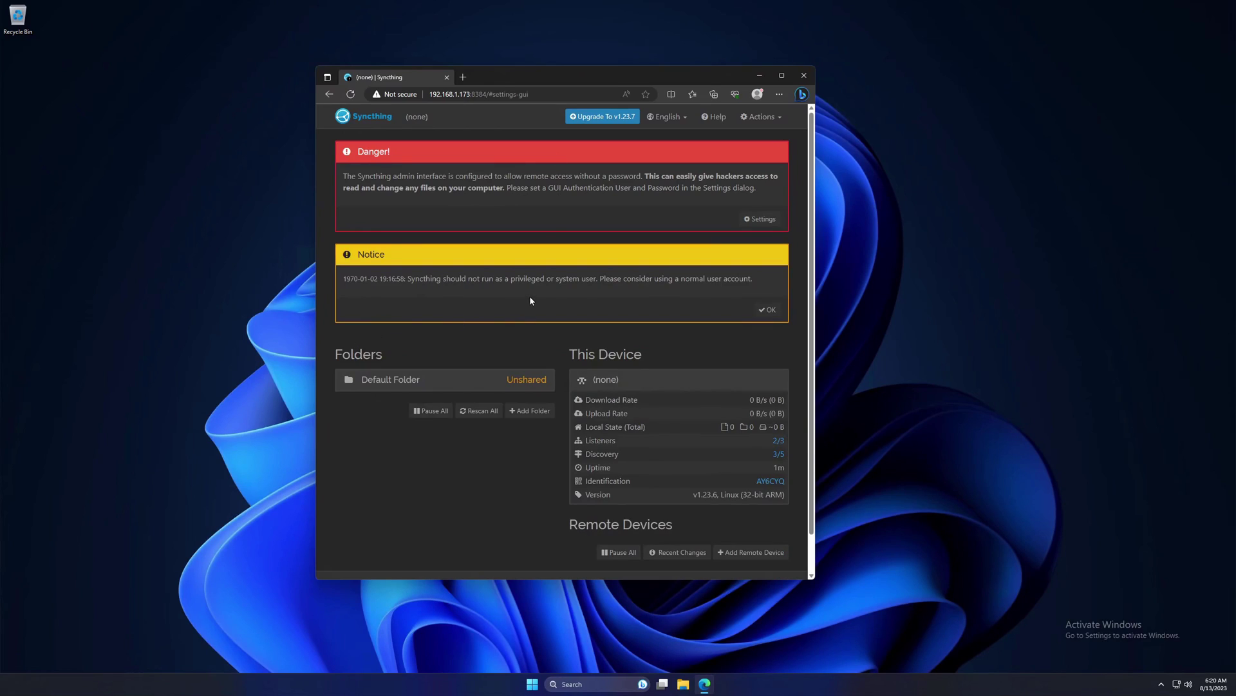
left_click(769, 310)
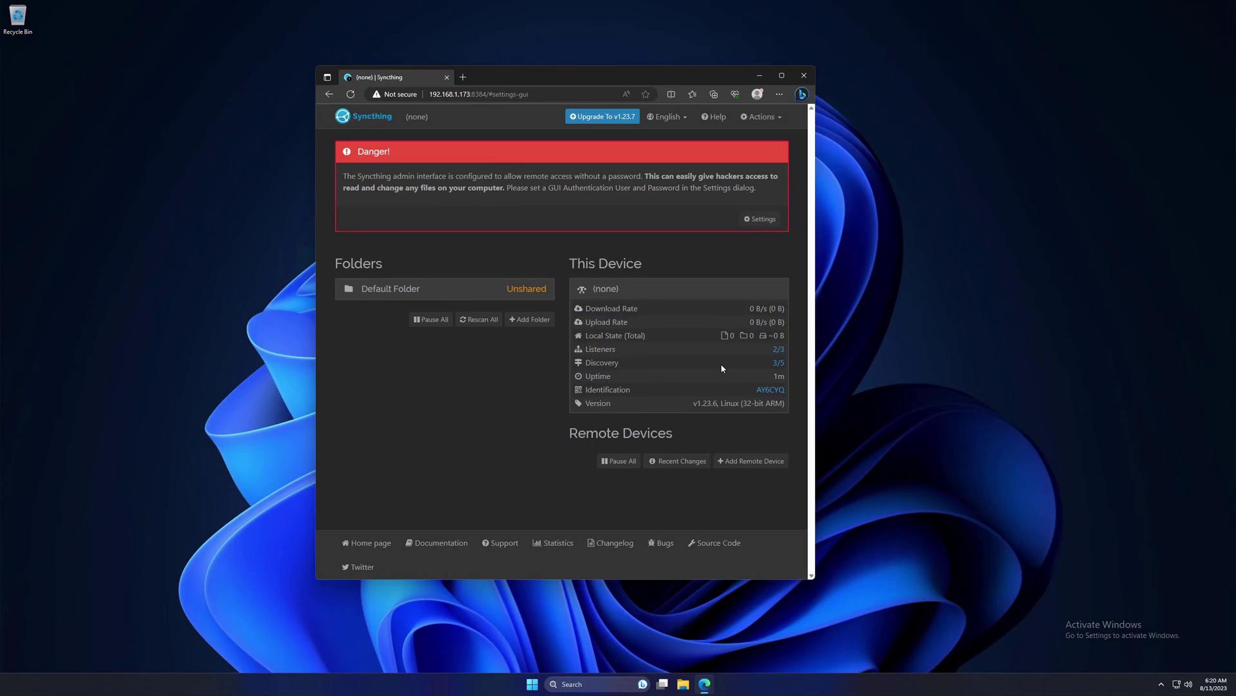
left_click(762, 220)
Re-save the GUI settings and reload the page to clear the danger warning
left_click(420, 170)
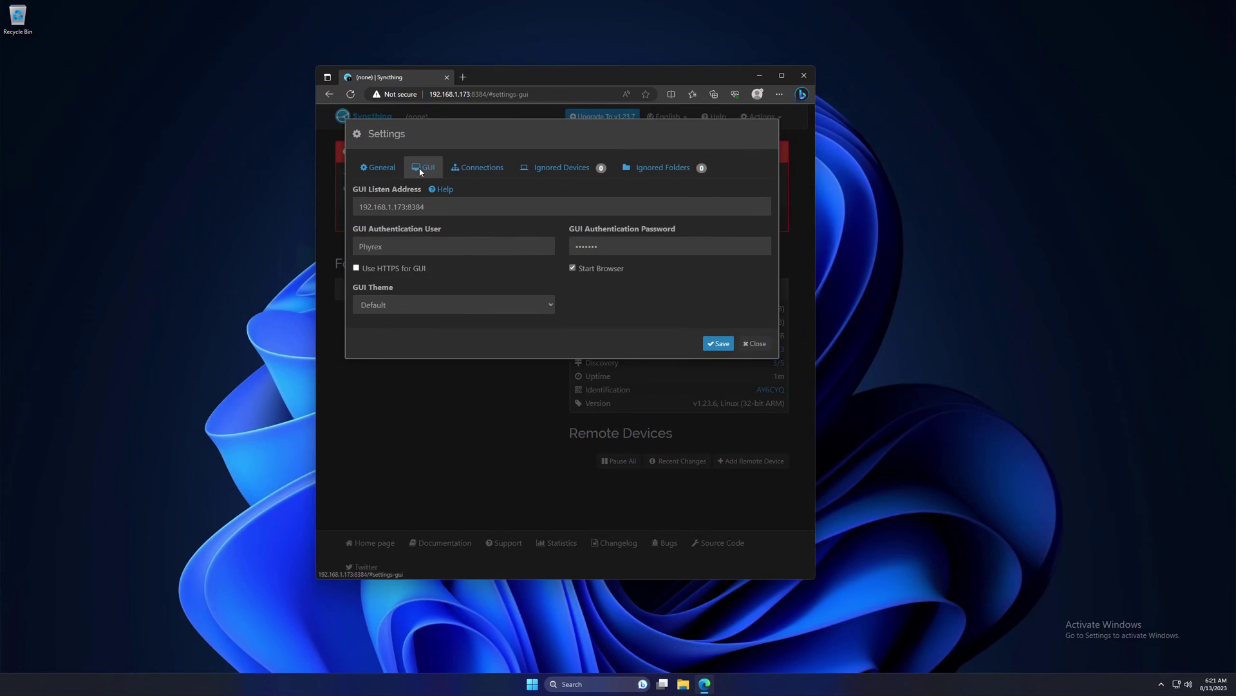
left_click(722, 345)
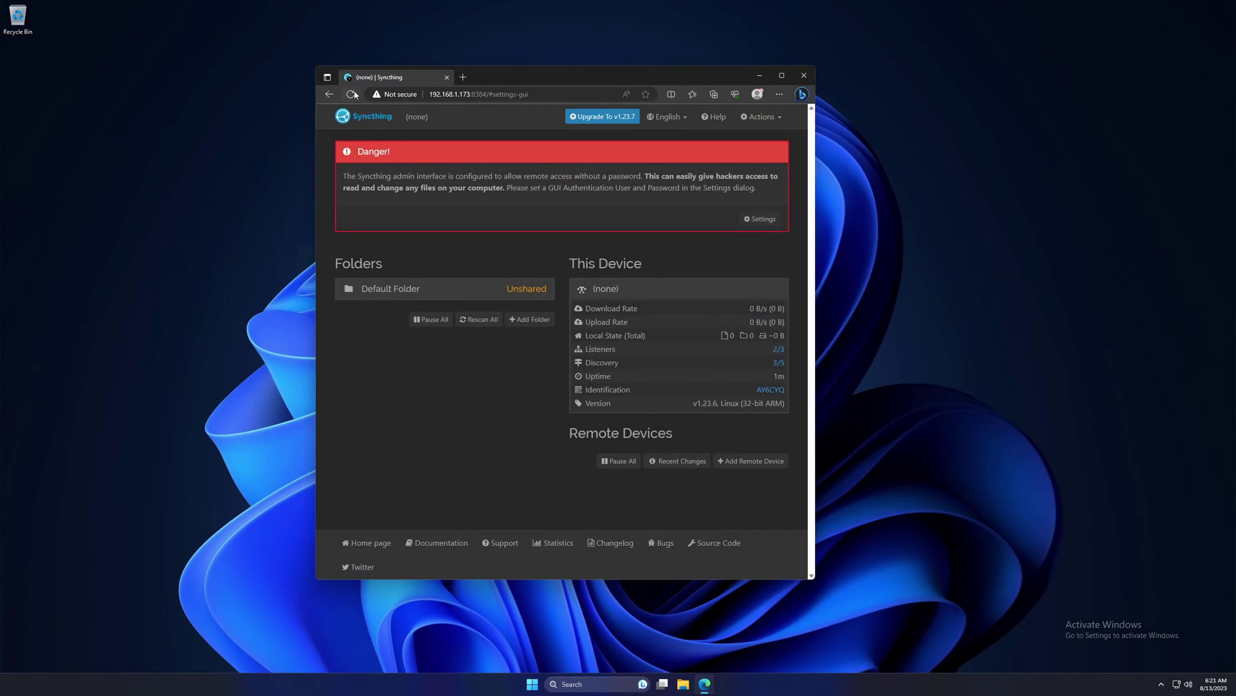
left_click(351, 94)
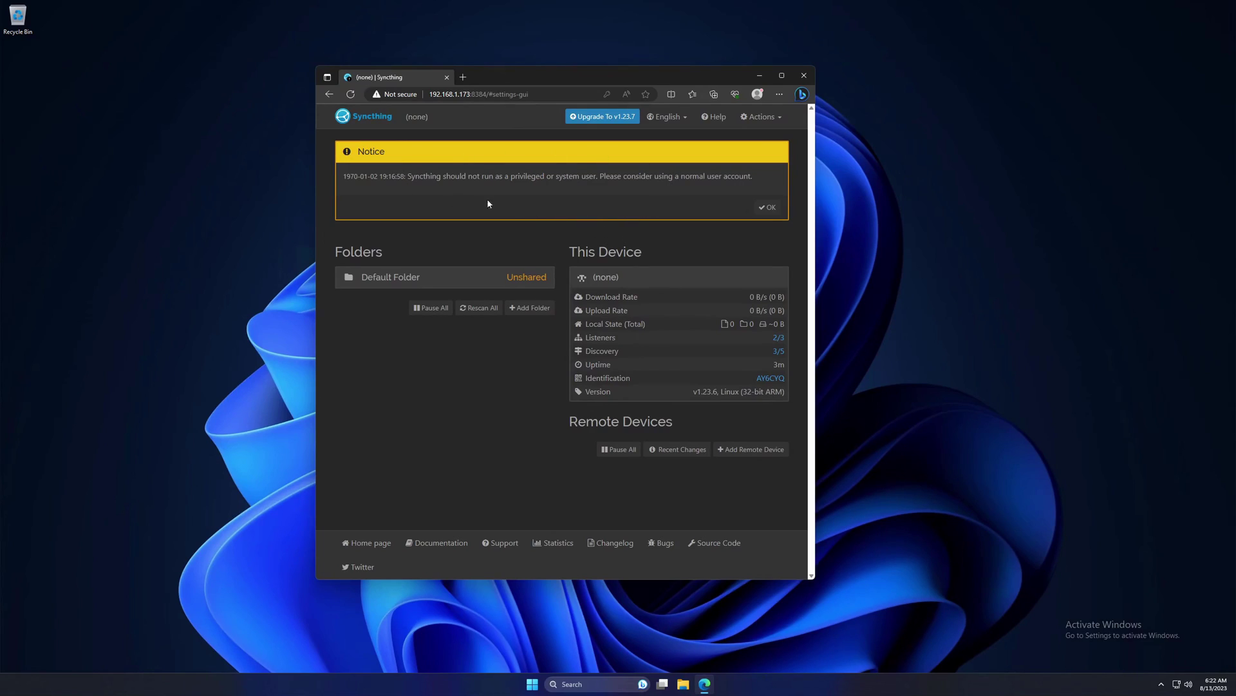
Dismiss the notice, remove Default Folder via Edit > Remove, and move the browser left
left_click(770, 209)
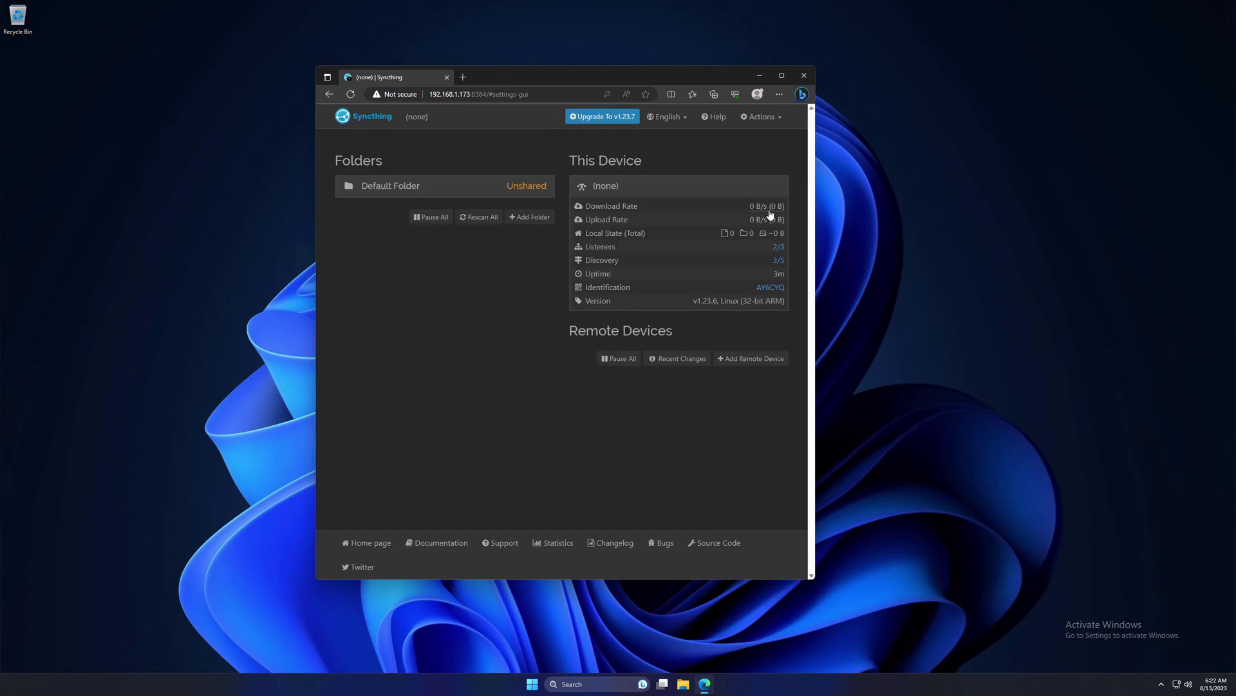
left_click(421, 190)
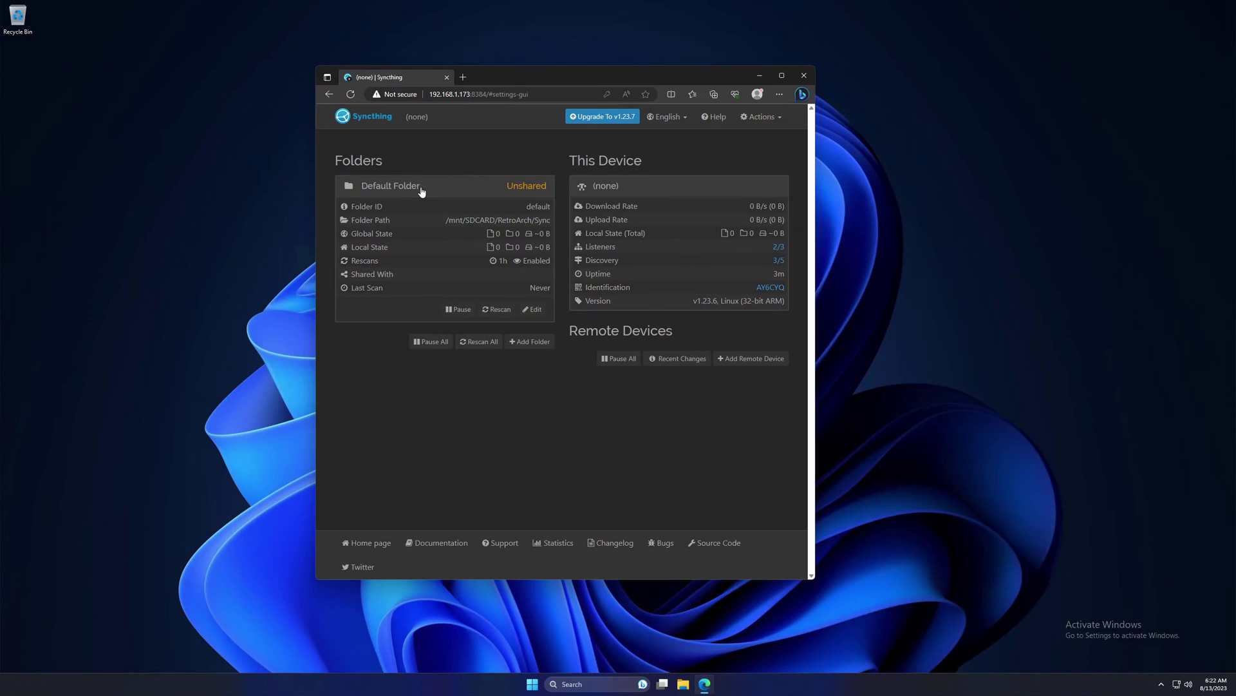
left_click(534, 309)
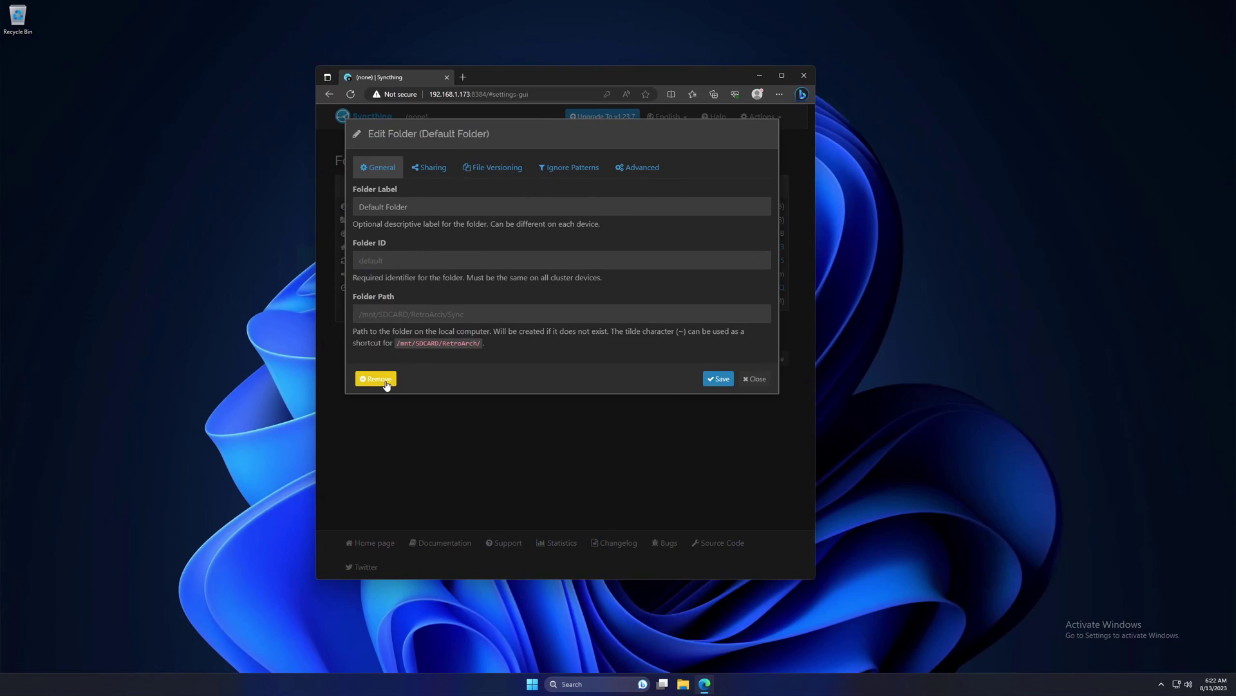
left_click(376, 378)
left_click(445, 218)
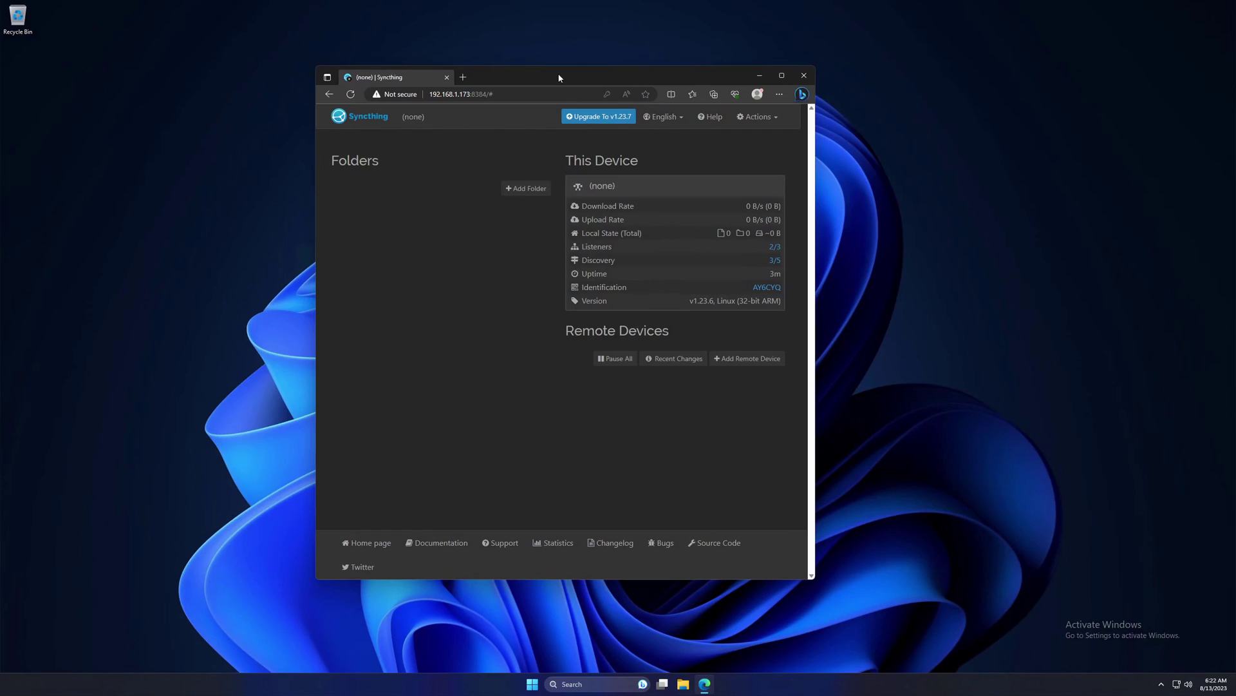
left_click_drag(559, 77, 336, 81)
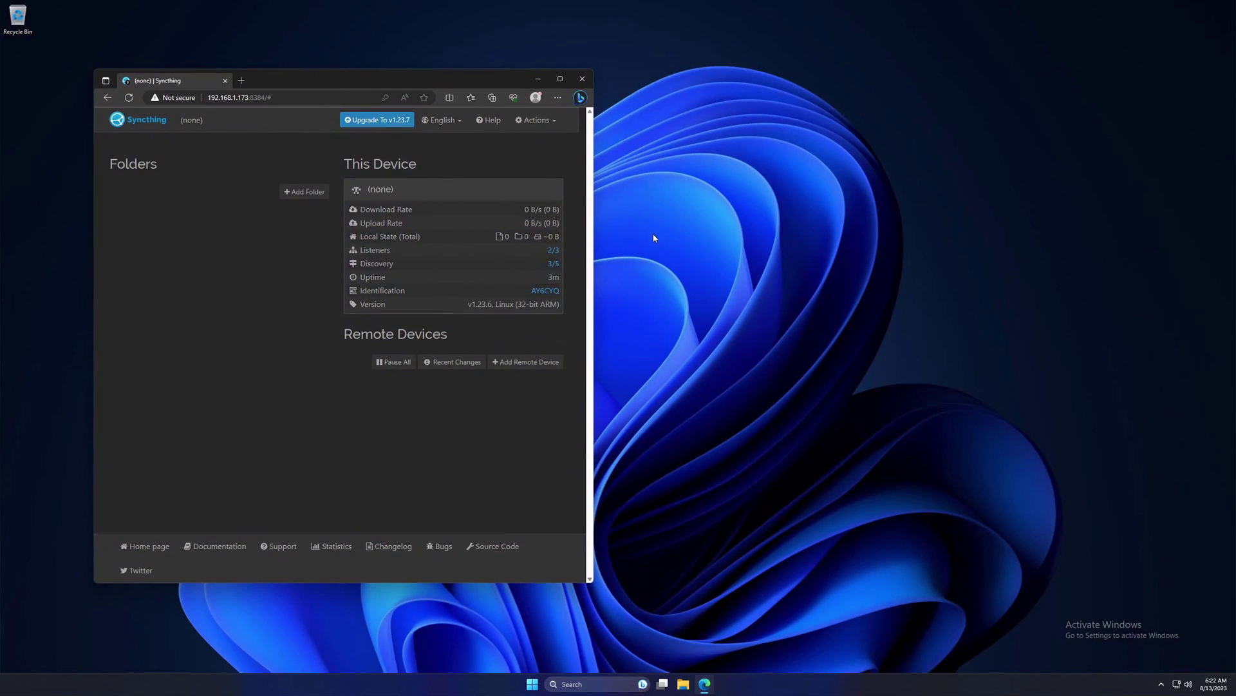
Bring up SyncTrayzor from the hidden tray icons beside the Miyoo page and start its Actions menu
left_click(1162, 685)
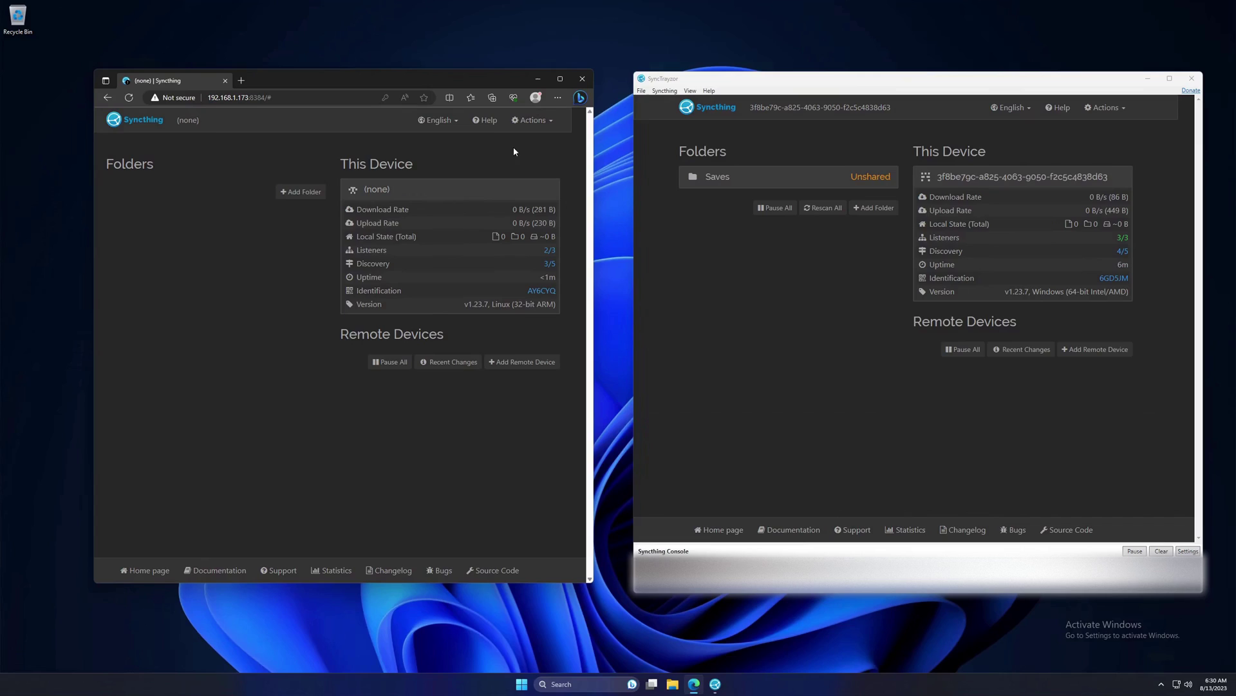
left_click(546, 126)
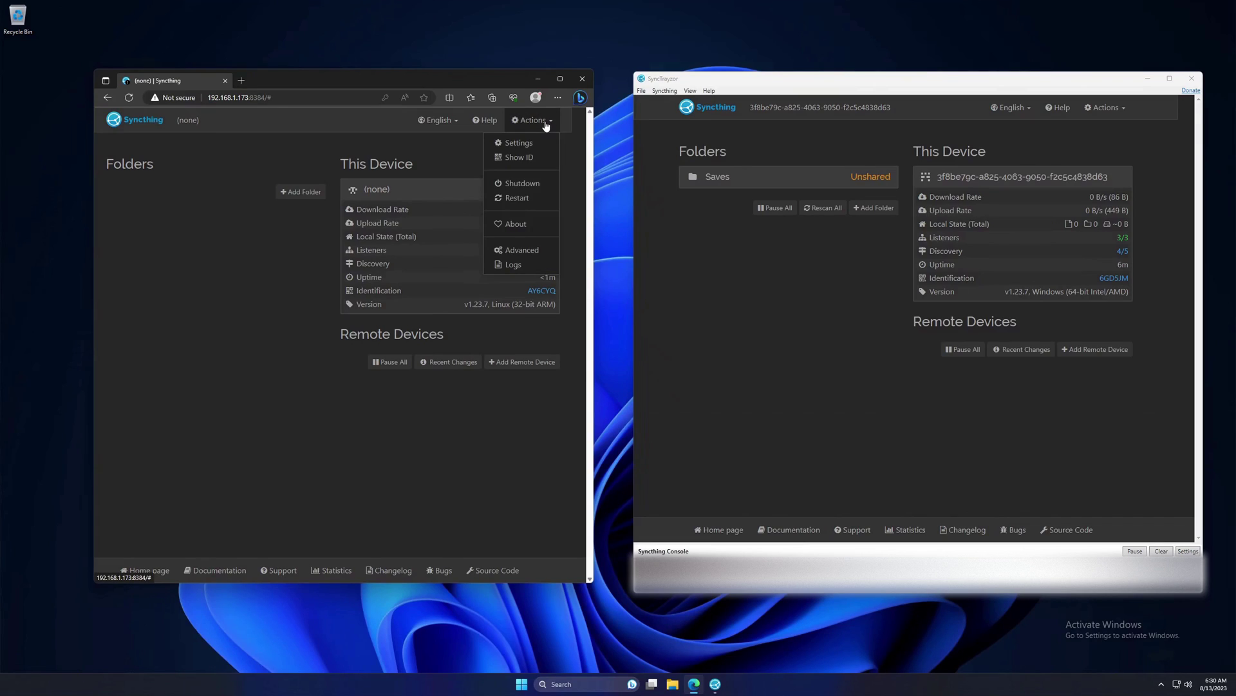
Rename the handheld's Syncthing device to Miyoo Mini and save
left_click(519, 143)
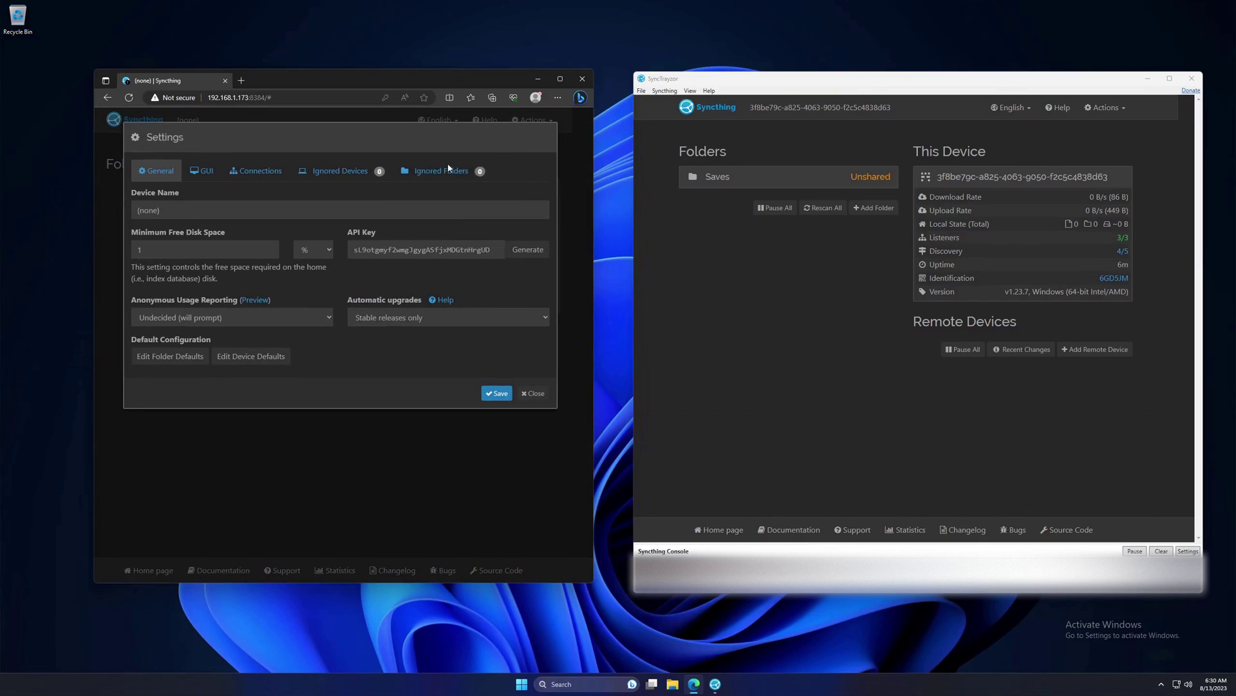
left_click_drag(202, 210, 123, 214)
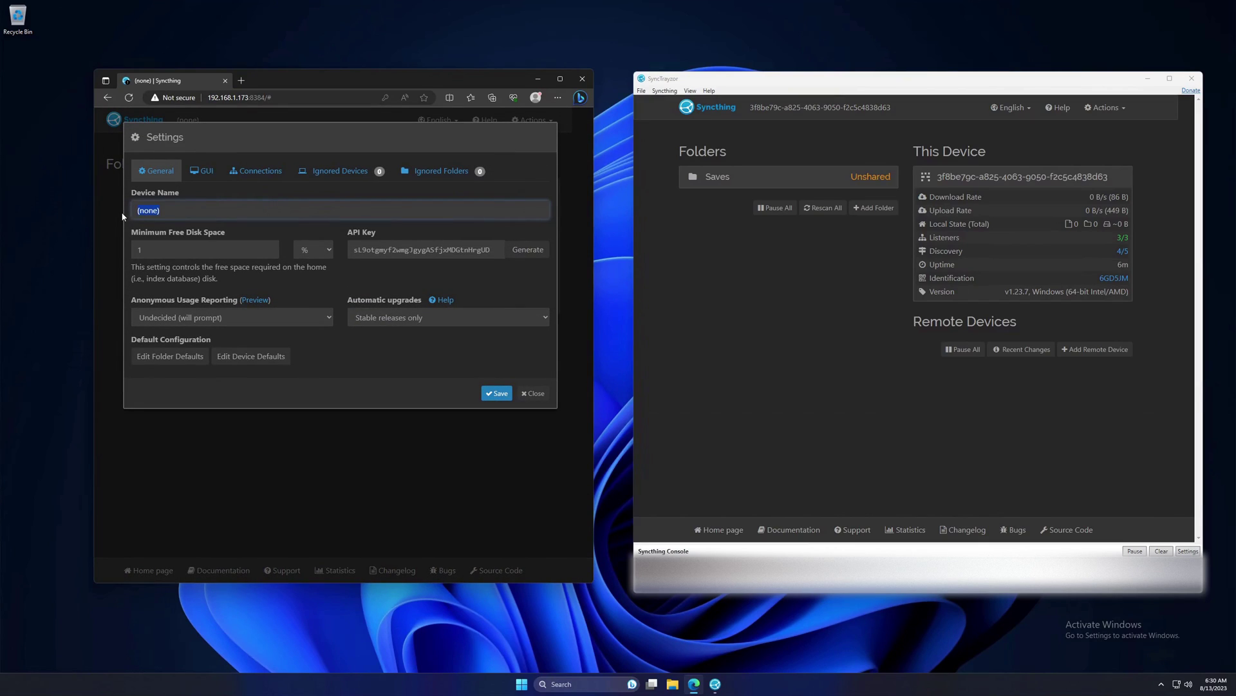
type("Miyoo ")
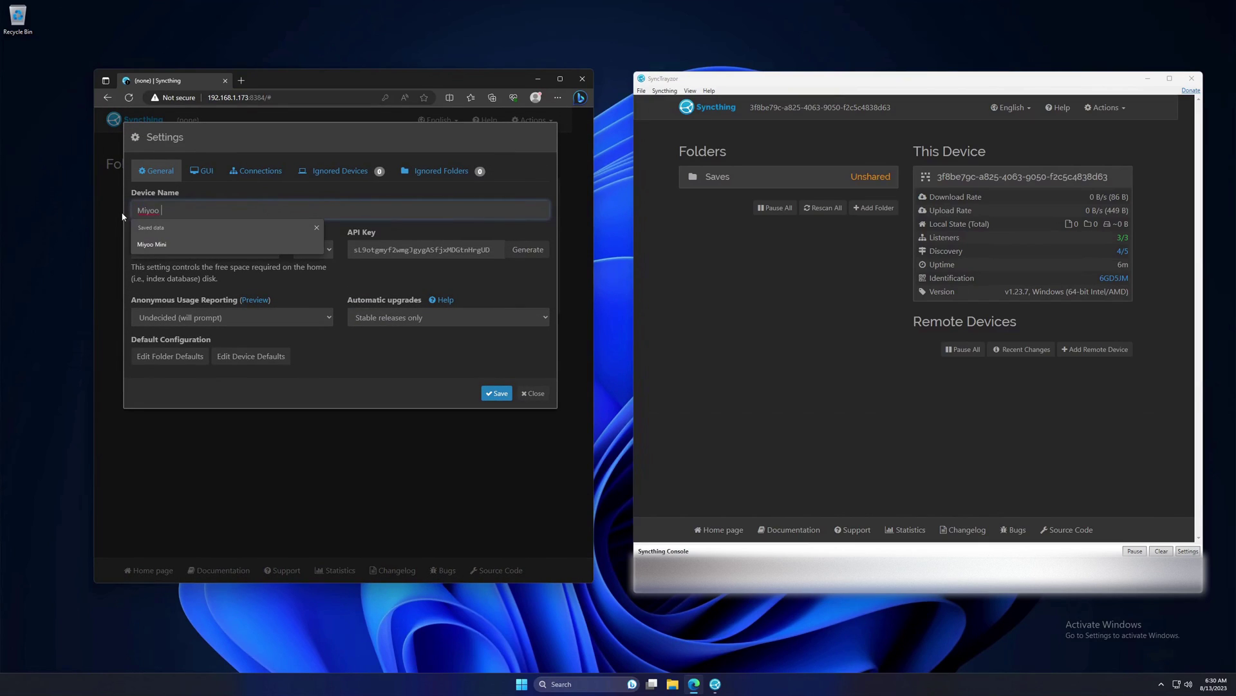
type("Mini")
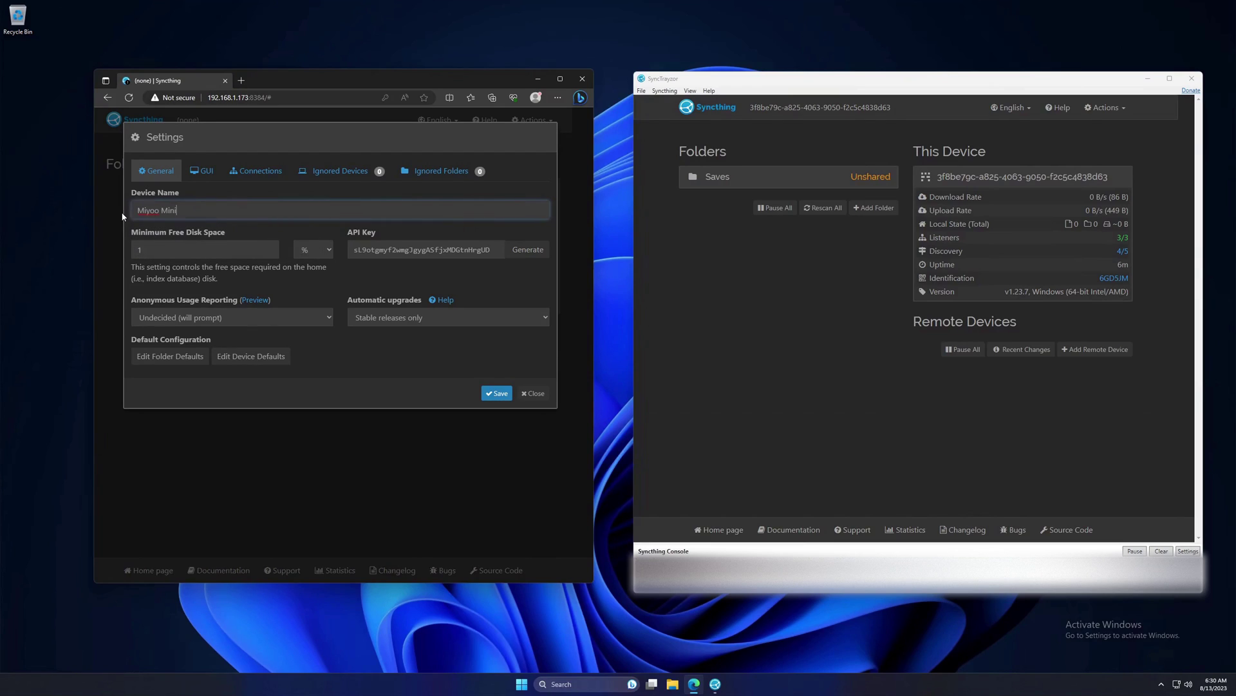
left_click(494, 394)
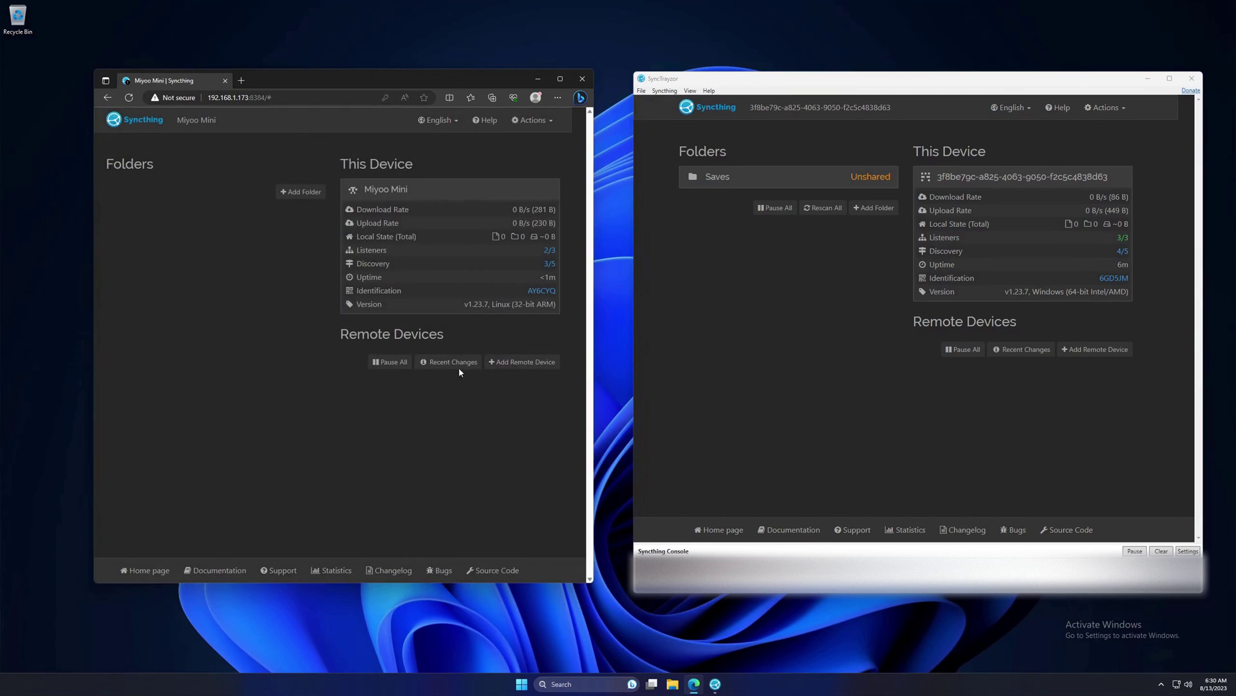
Rename the computer's Syncthing device to PC, save, and begin adding a remote device
left_click(1104, 107)
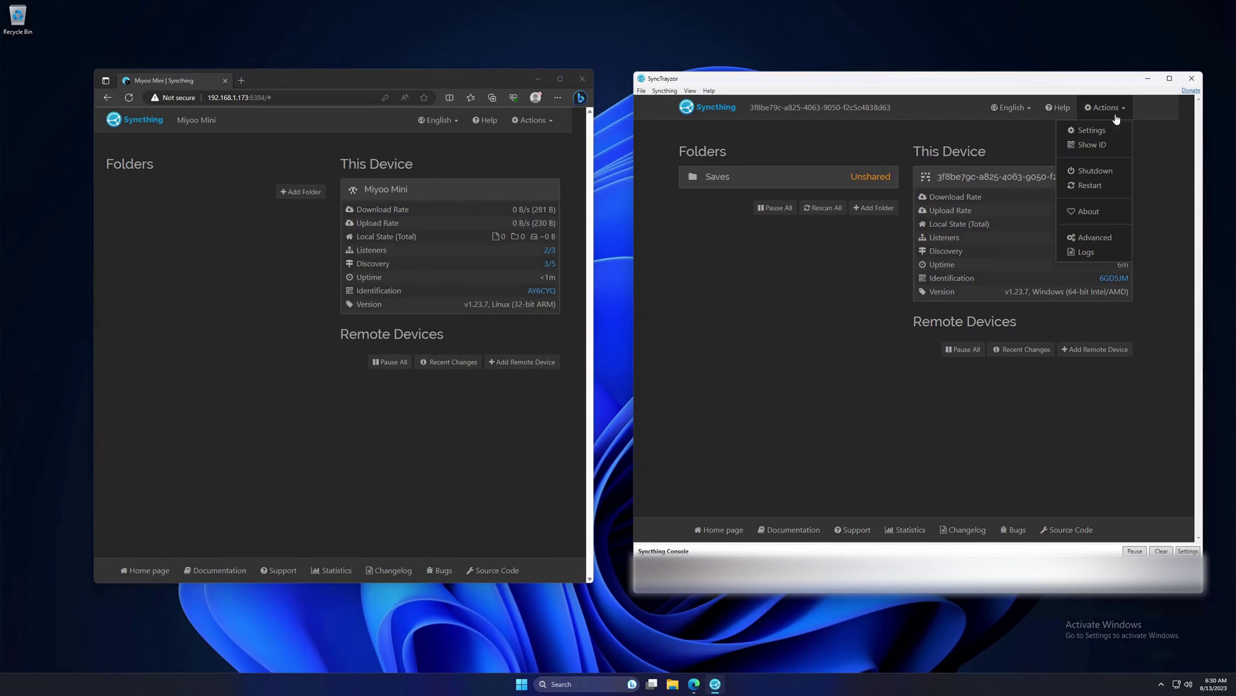
left_click(1109, 130)
left_click_drag(903, 192, 691, 189)
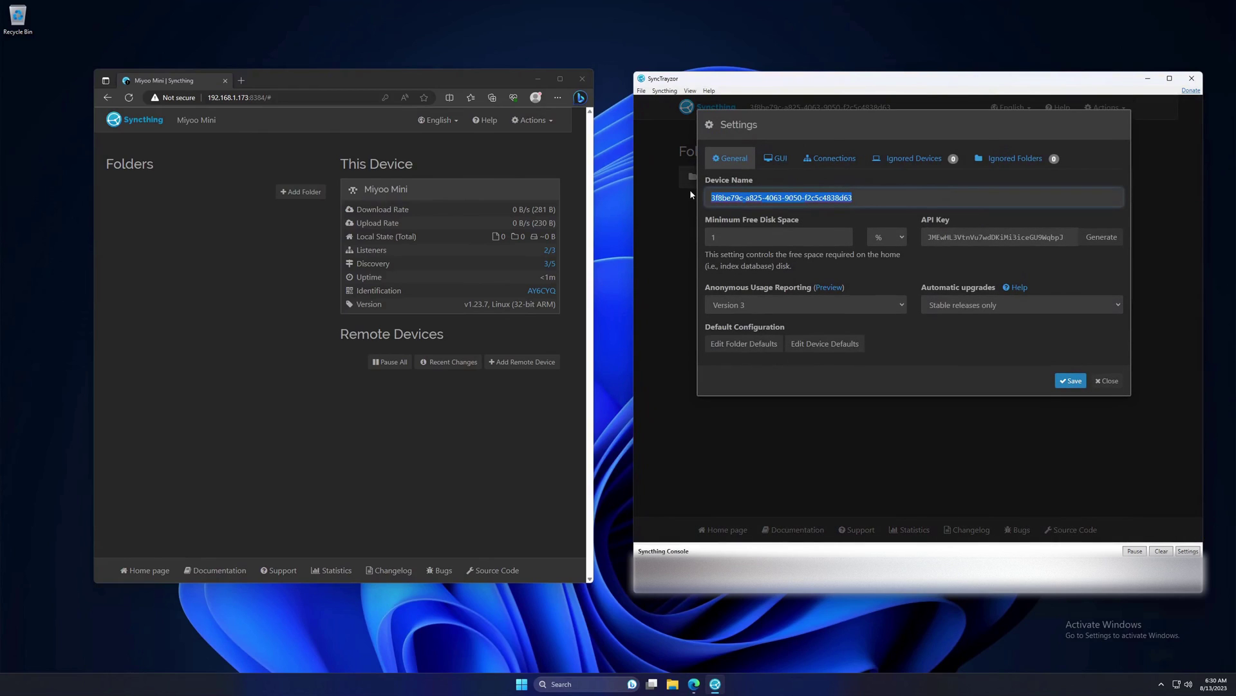
type("Pc")
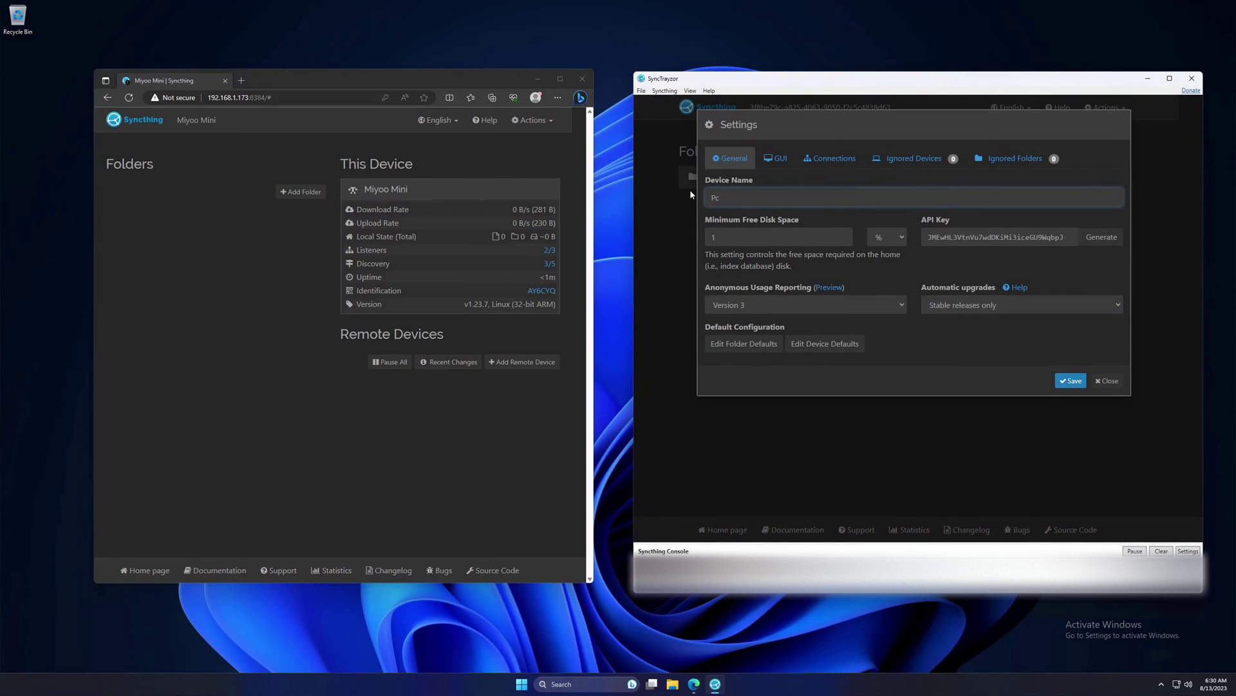
left_click(1071, 381)
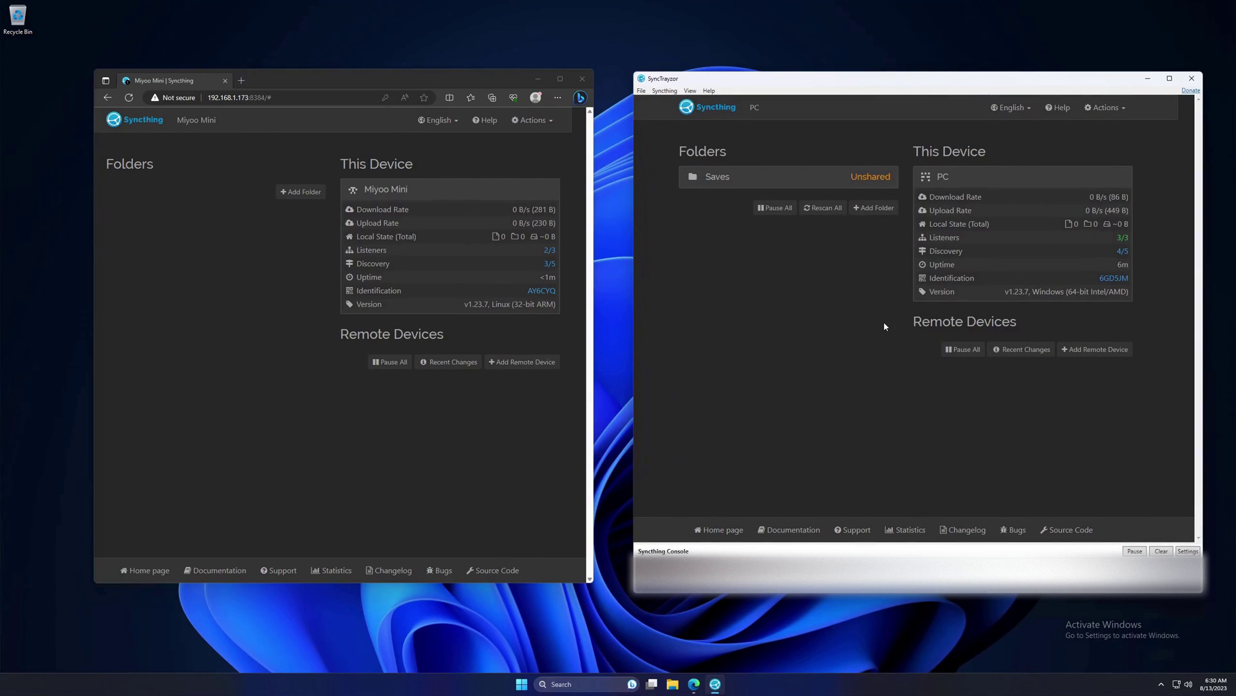
left_click(1093, 351)
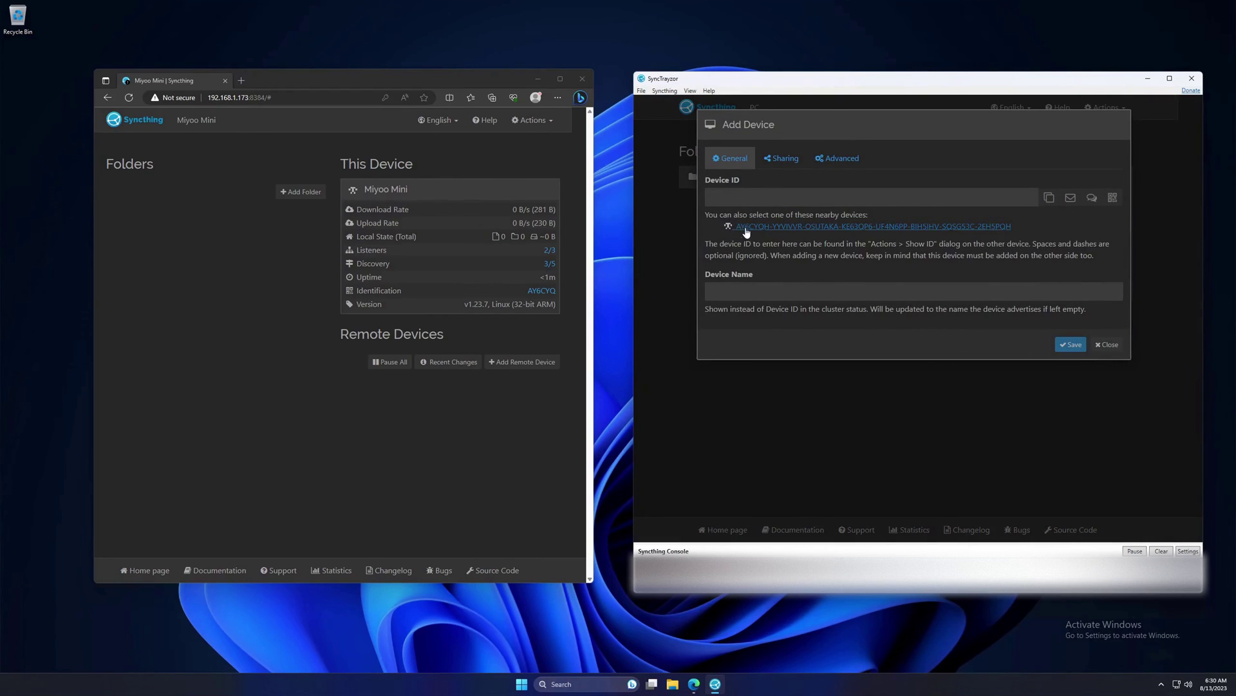
Pick the nearby device ID on the PC and copy the Miyoo Mini's full ID from Show ID
left_click(837, 233)
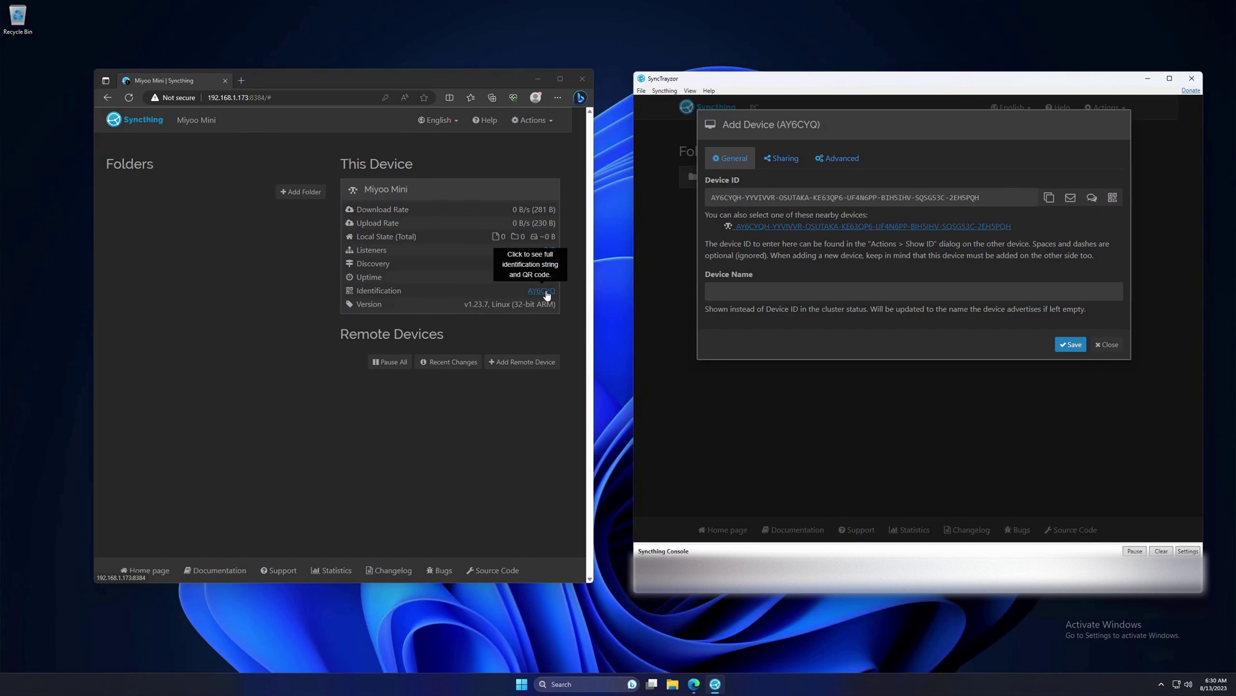
left_click(545, 291)
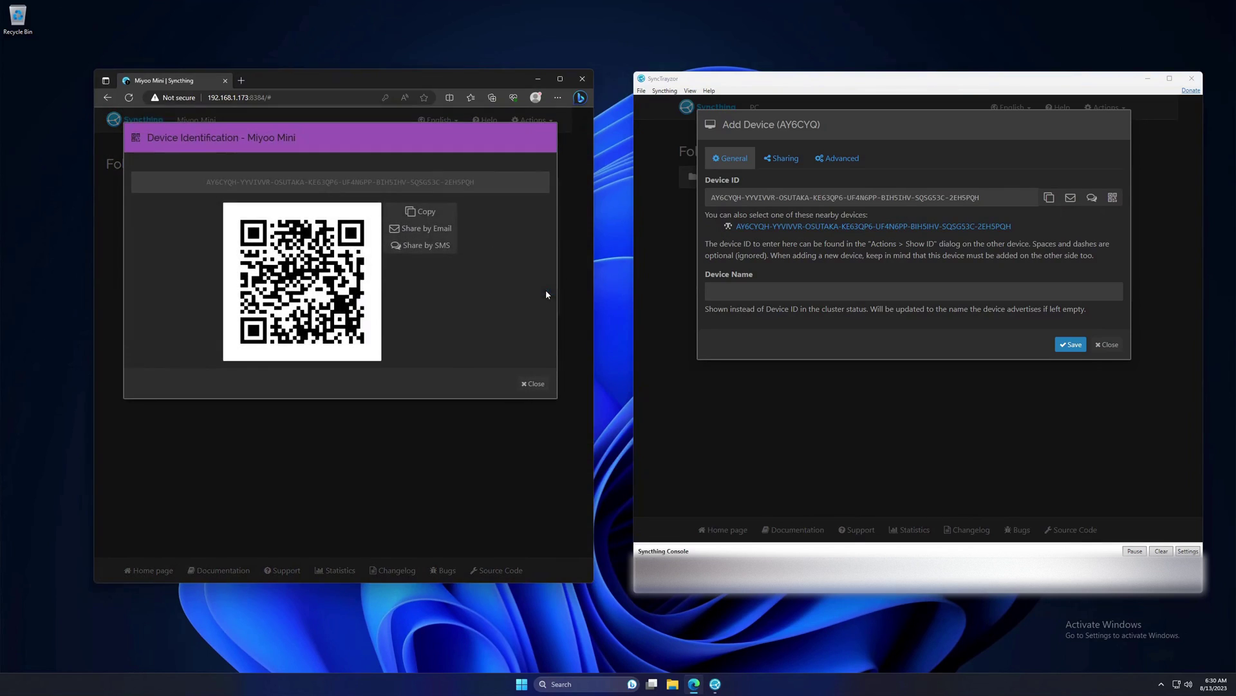
left_click(425, 212)
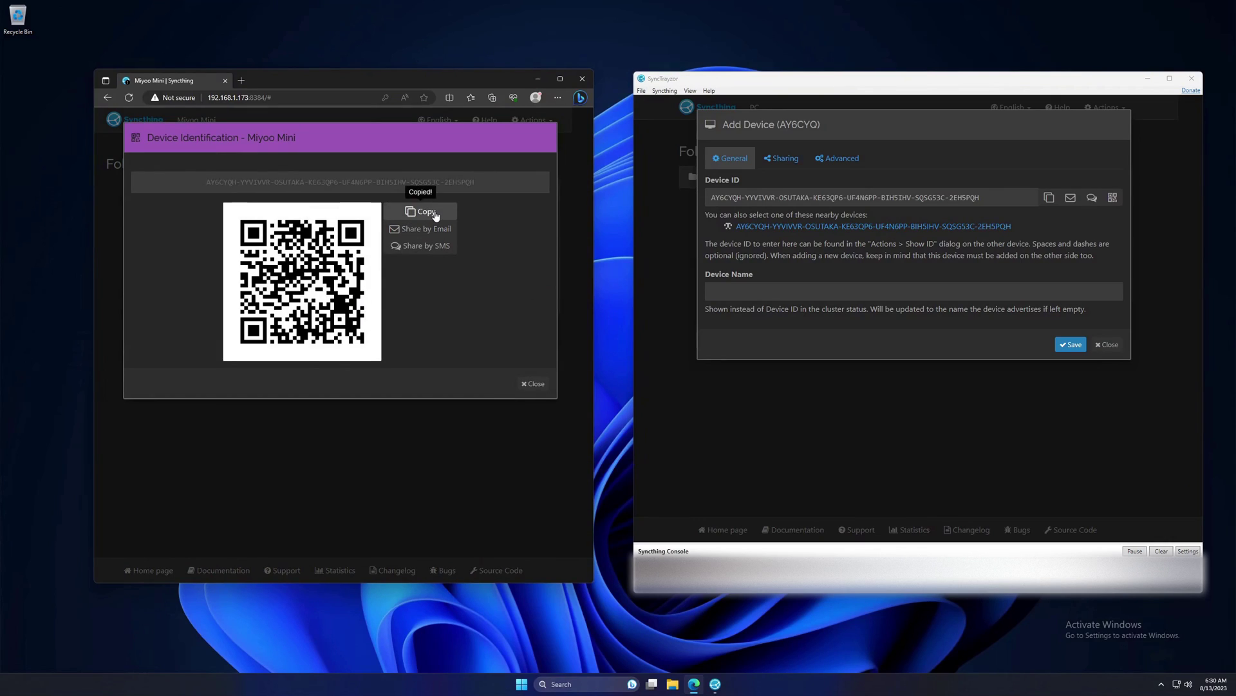
Paste the Miyoo's ID AY6CYQ into the PC's device ID field and save it as a remote device
left_click(980, 197)
key("ctrl+a")
key("ctrl+v")
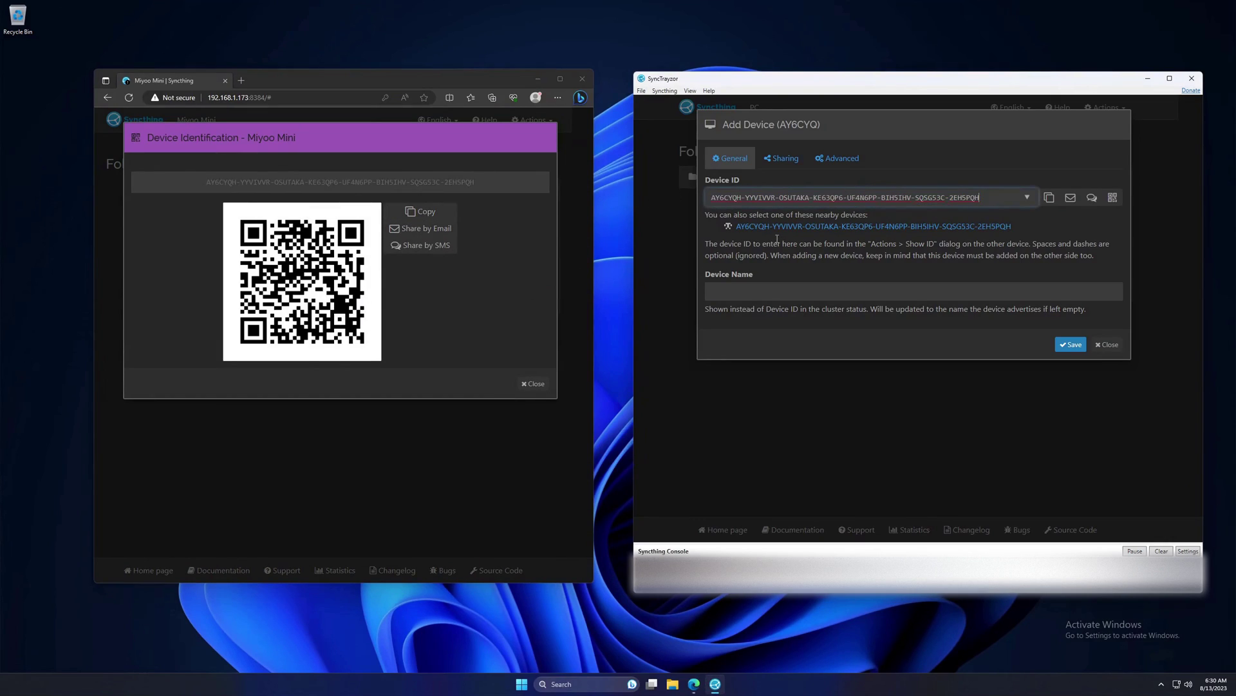
left_click(1072, 345)
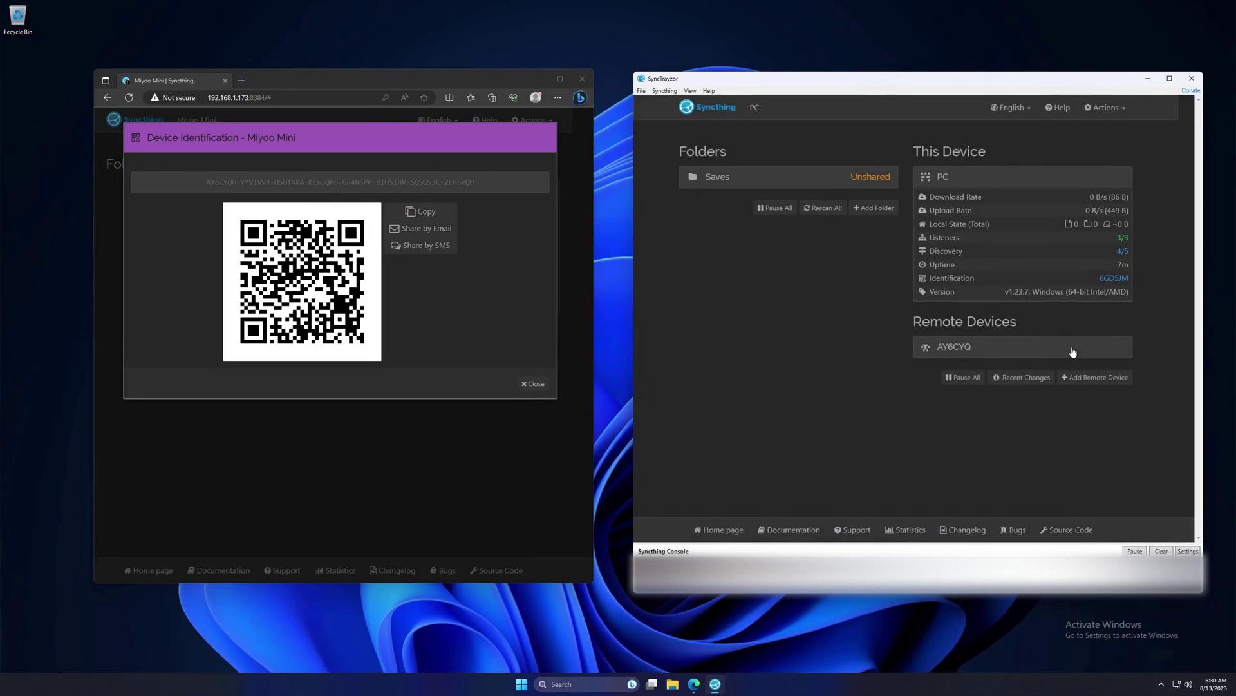
left_click(532, 385)
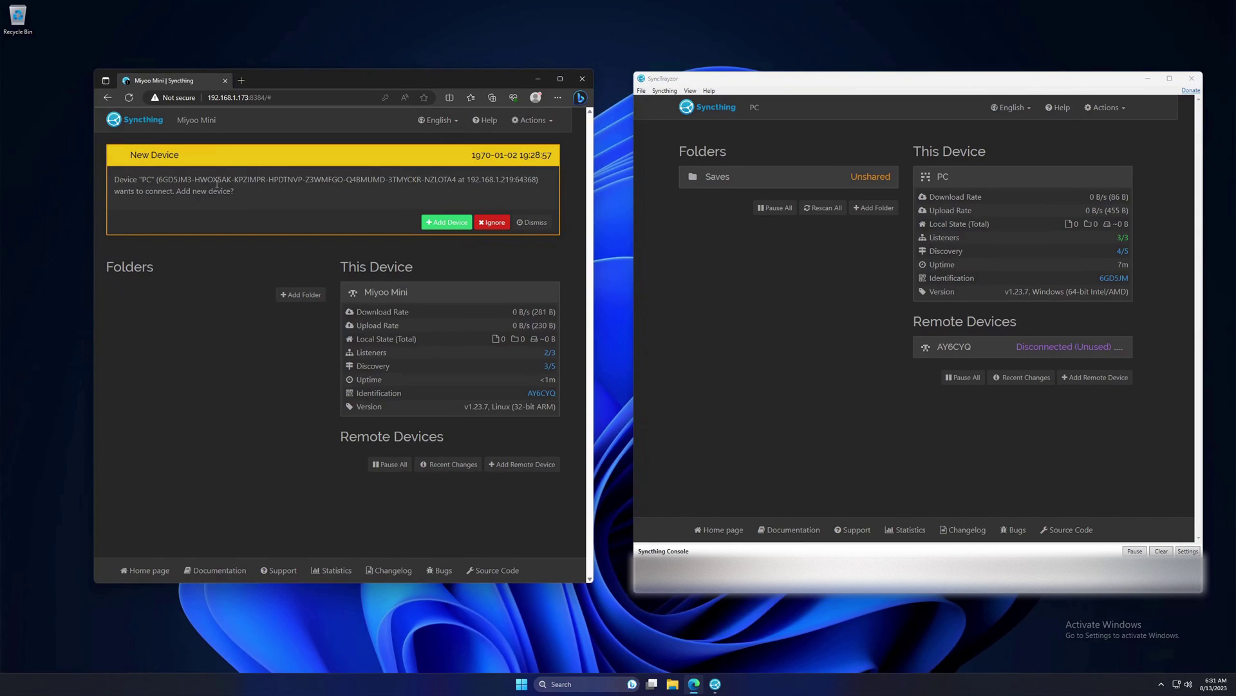
Accept the PC's New Device request on the Miyoo Mini and save PC as a remote device
left_click(447, 224)
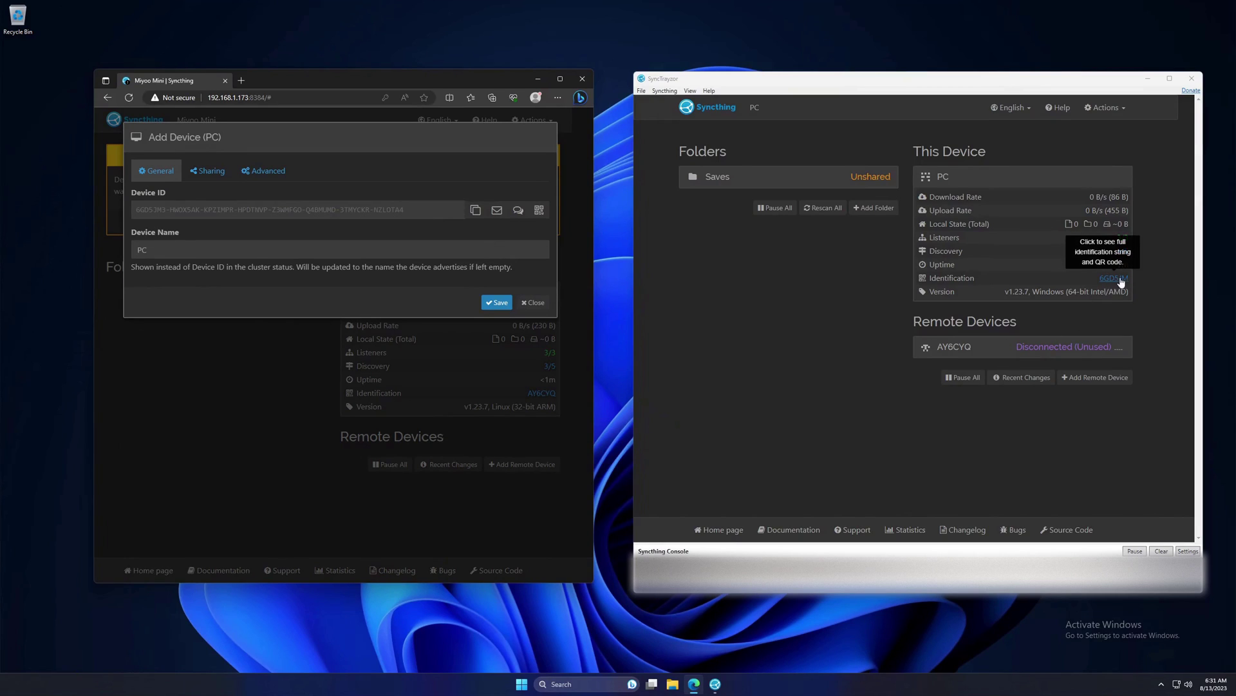
left_click(493, 302)
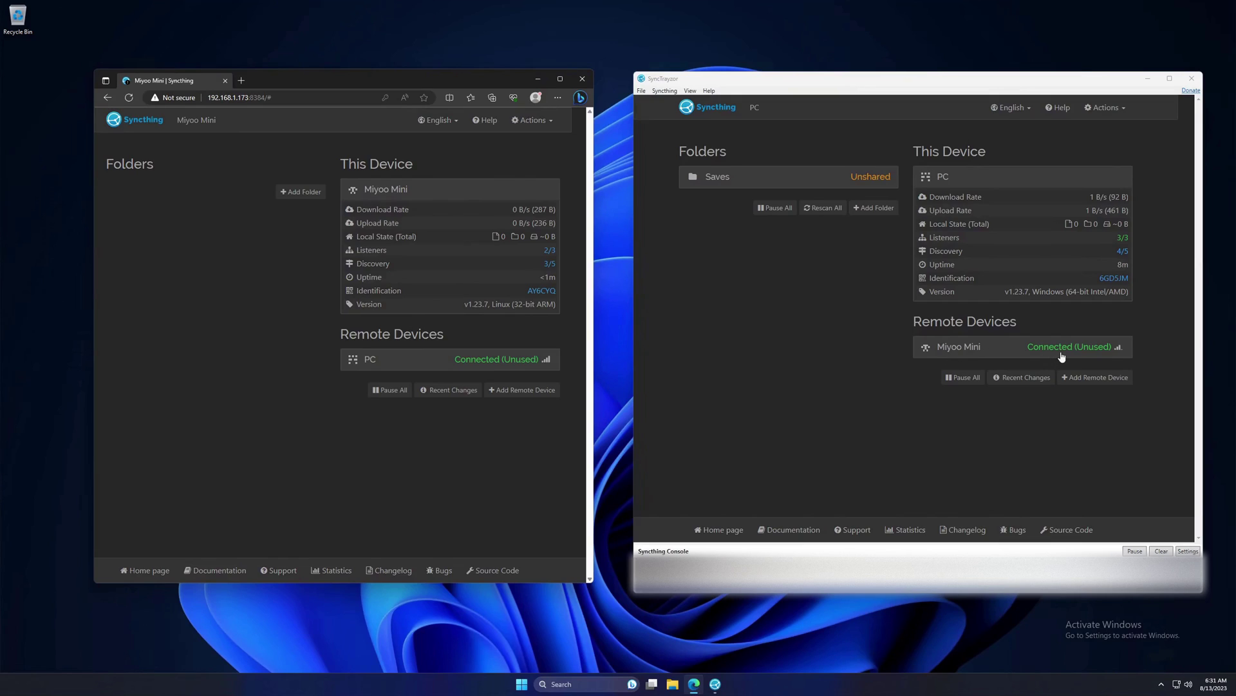
Share the PC's Saves folder with the Miyoo Mini from its Sharing settings and save
left_click(710, 353)
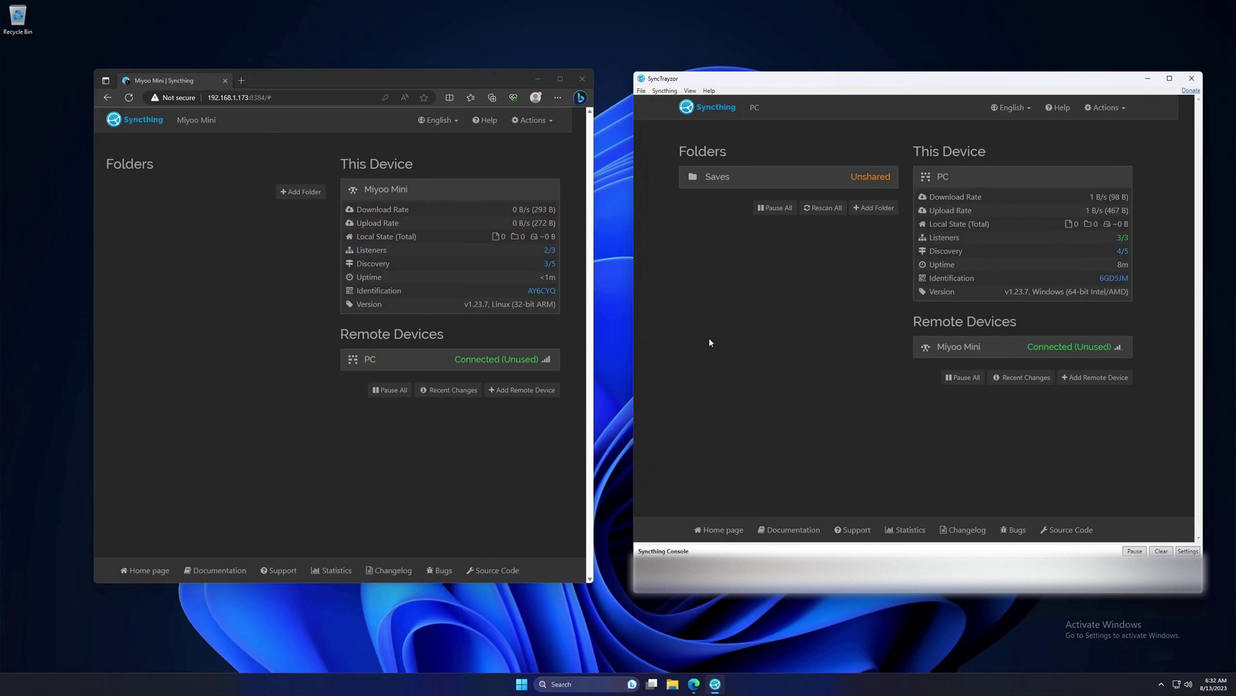
left_click(742, 183)
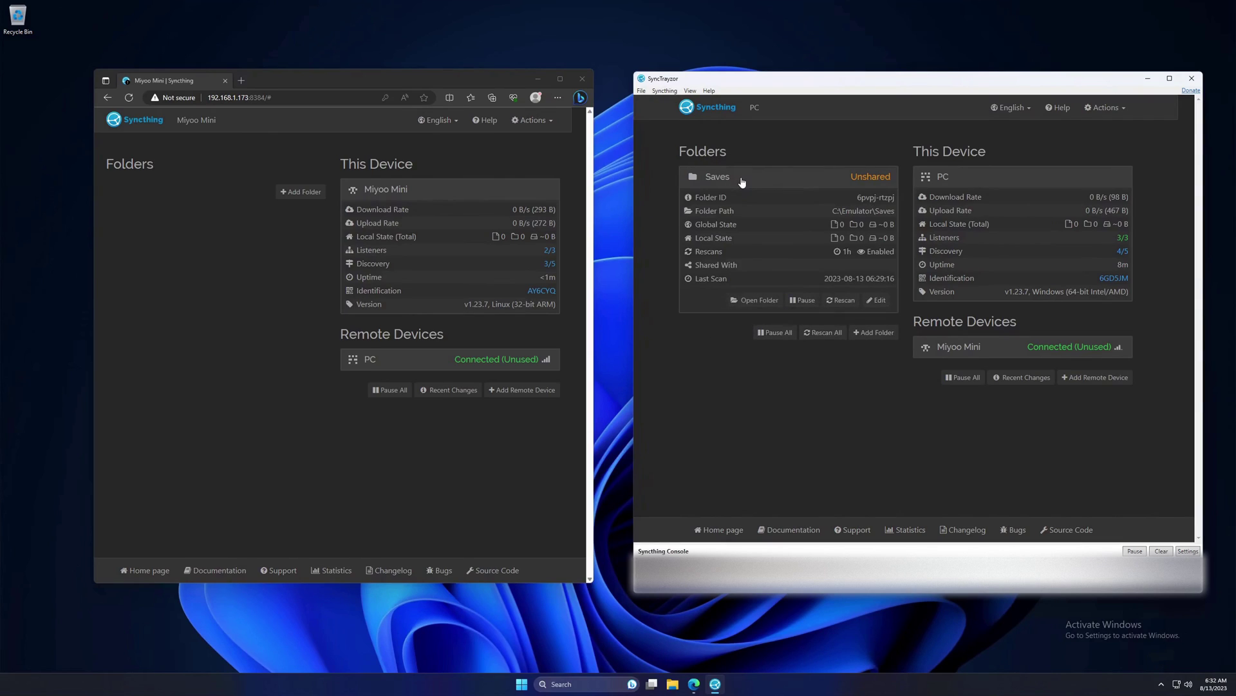
left_click(879, 302)
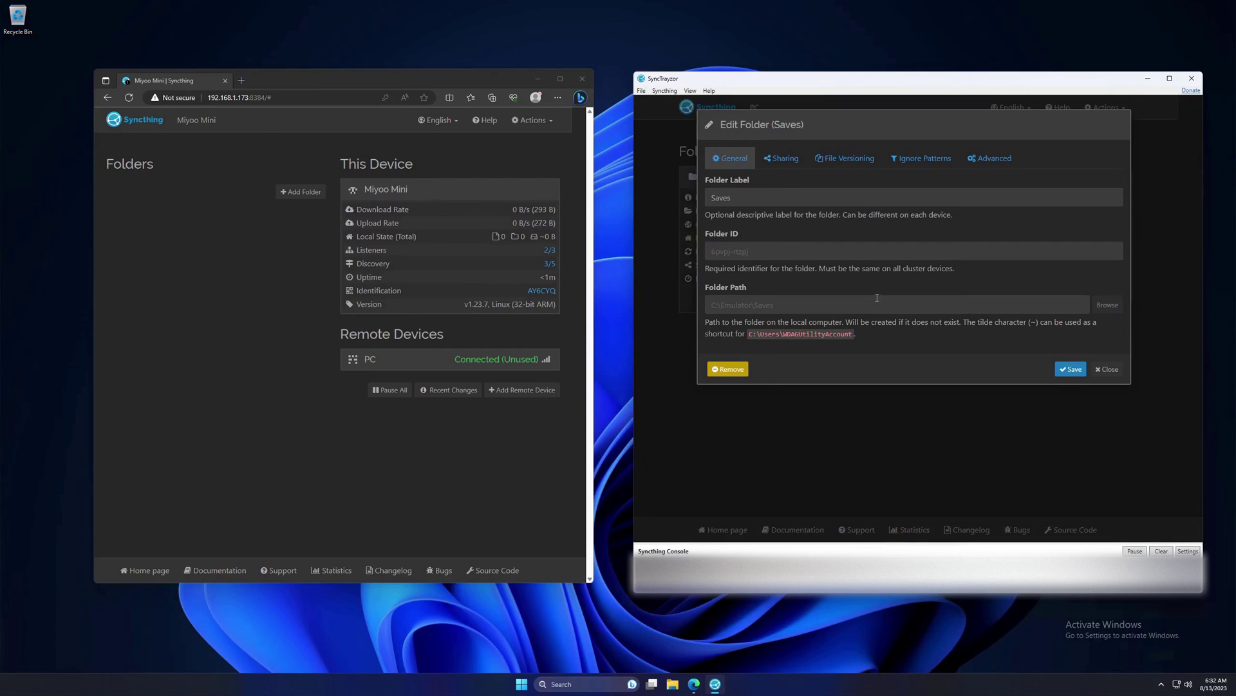
left_click(786, 159)
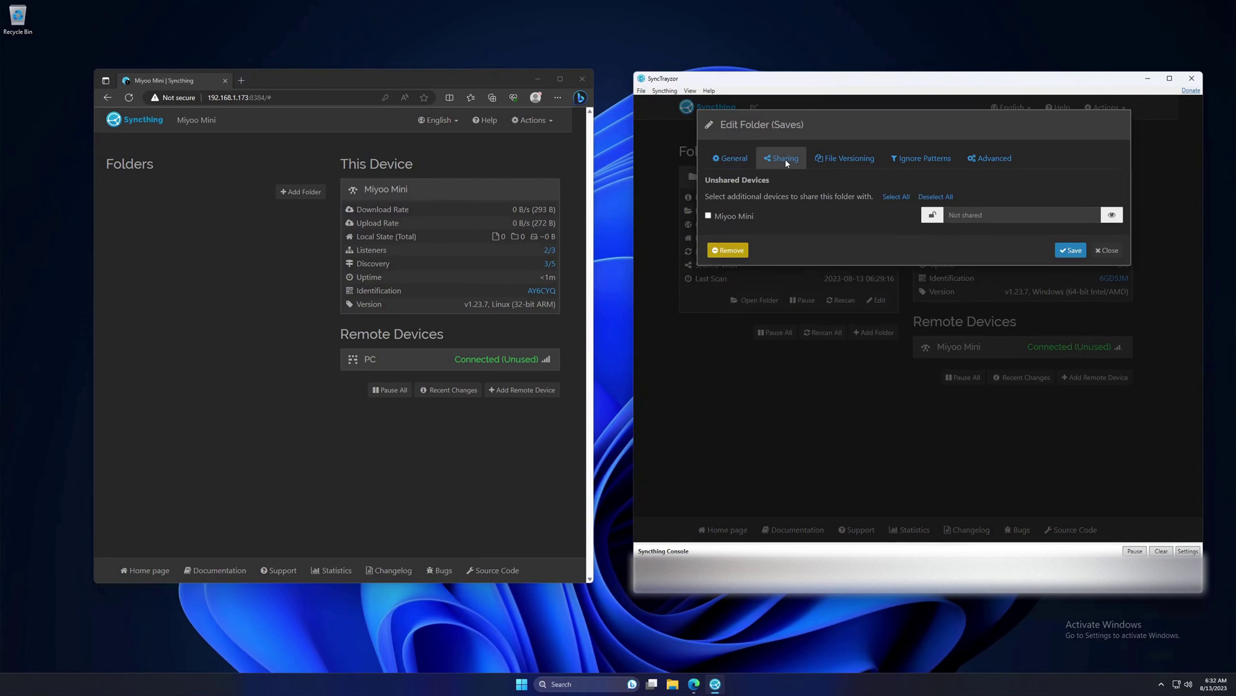
left_click(708, 217)
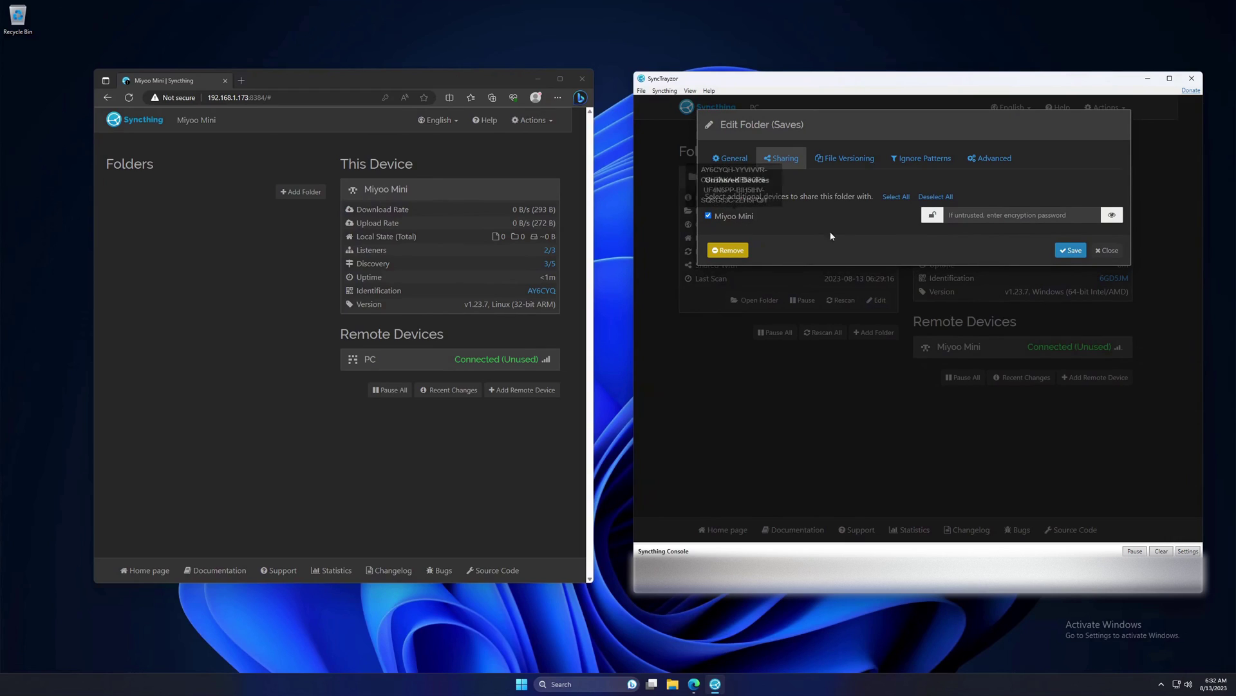
left_click(1074, 252)
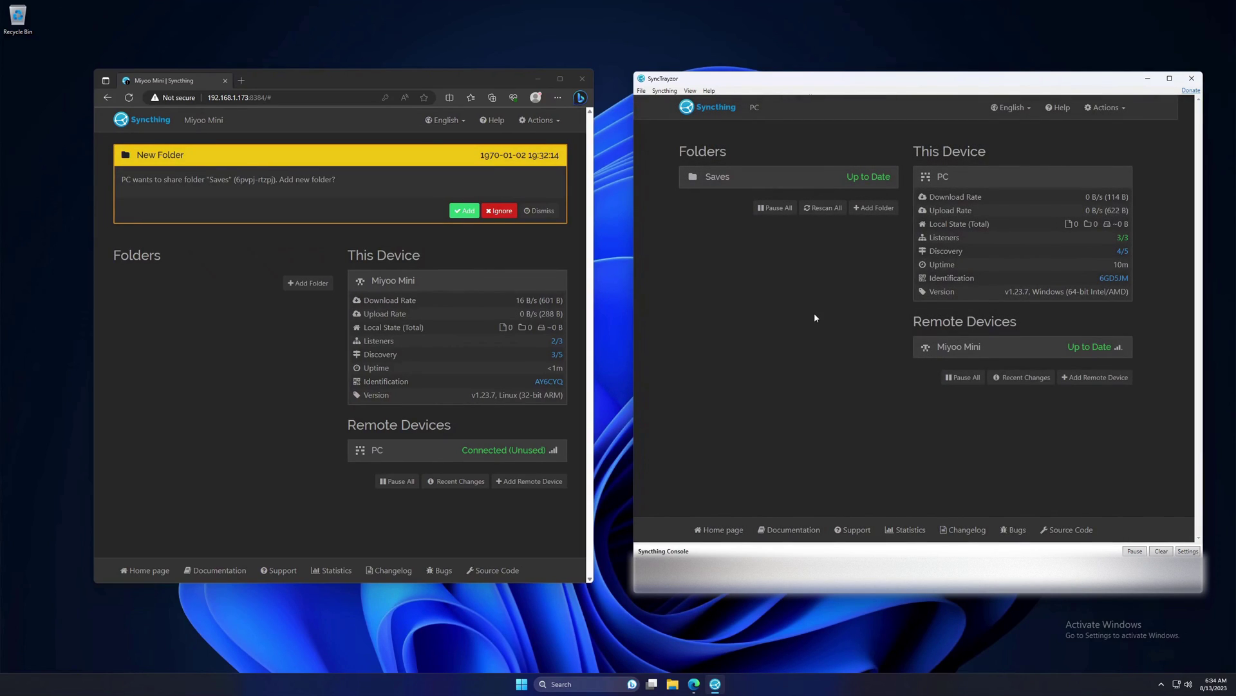
Accept the shared Saves folder on the Miyoo Mini and check the PC's Saves folder ID
left_click(463, 211)
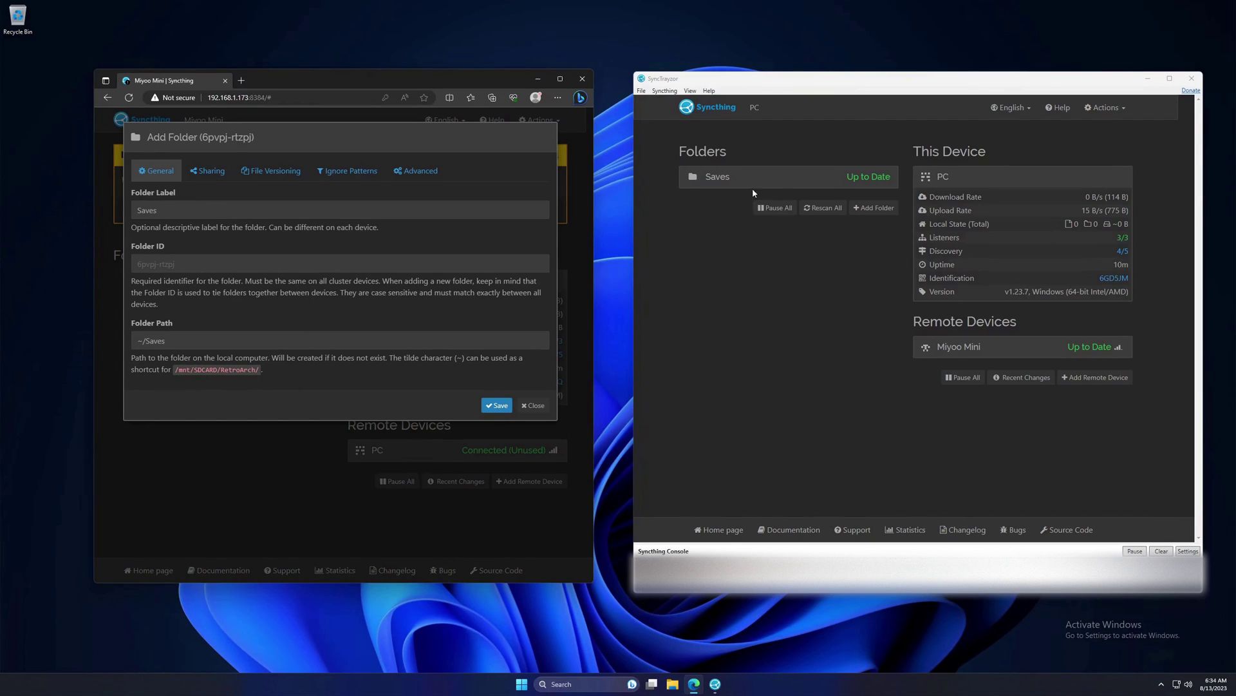
left_click(773, 184)
left_click_drag(856, 199, 897, 201)
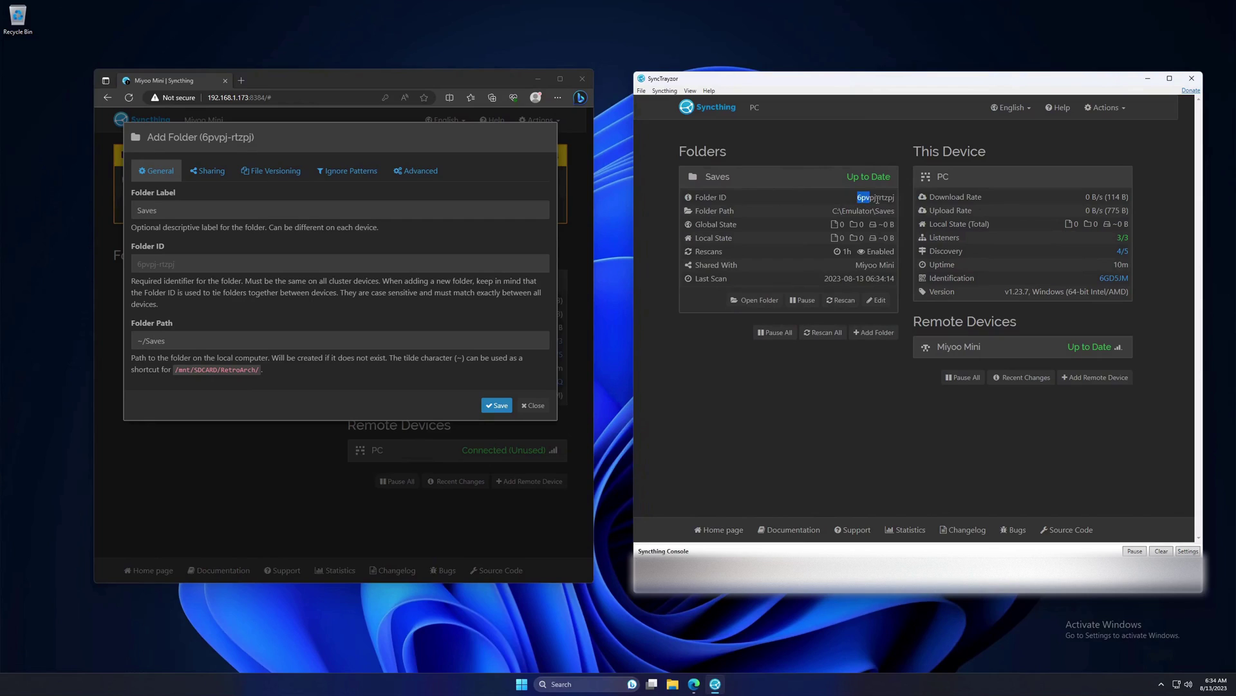
left_click(831, 199)
Set the Miyoo Mini folder path to /mnt/SDCARD/Saves/CurrentProfile/saves from the suggestions
left_click(193, 339)
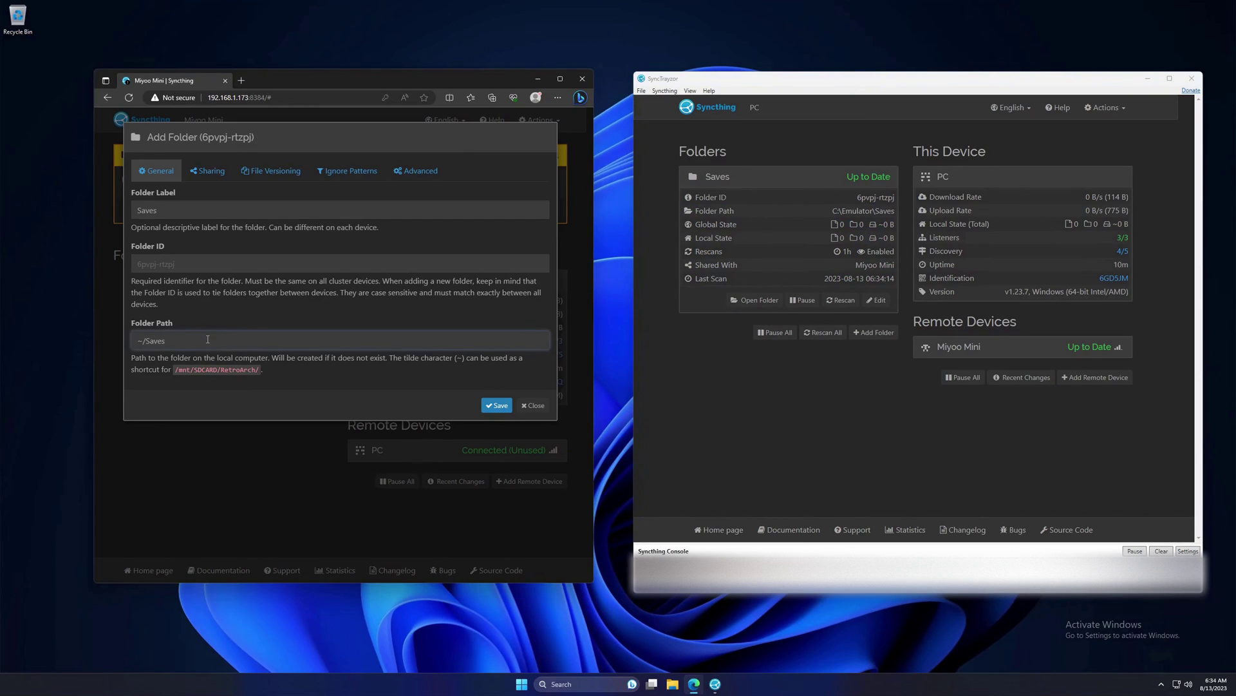
left_click_drag(153, 340, 134, 339)
left_click_drag(175, 369, 218, 370)
key("ctrl+c")
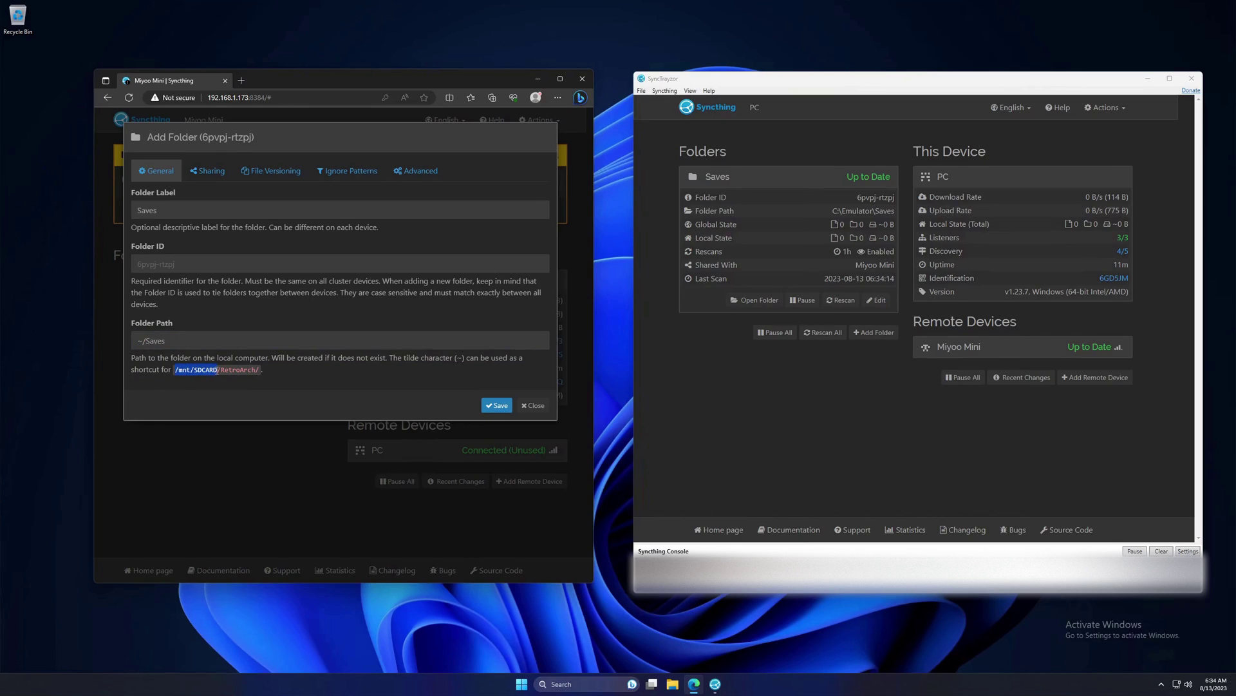
left_click_drag(201, 345, 125, 346)
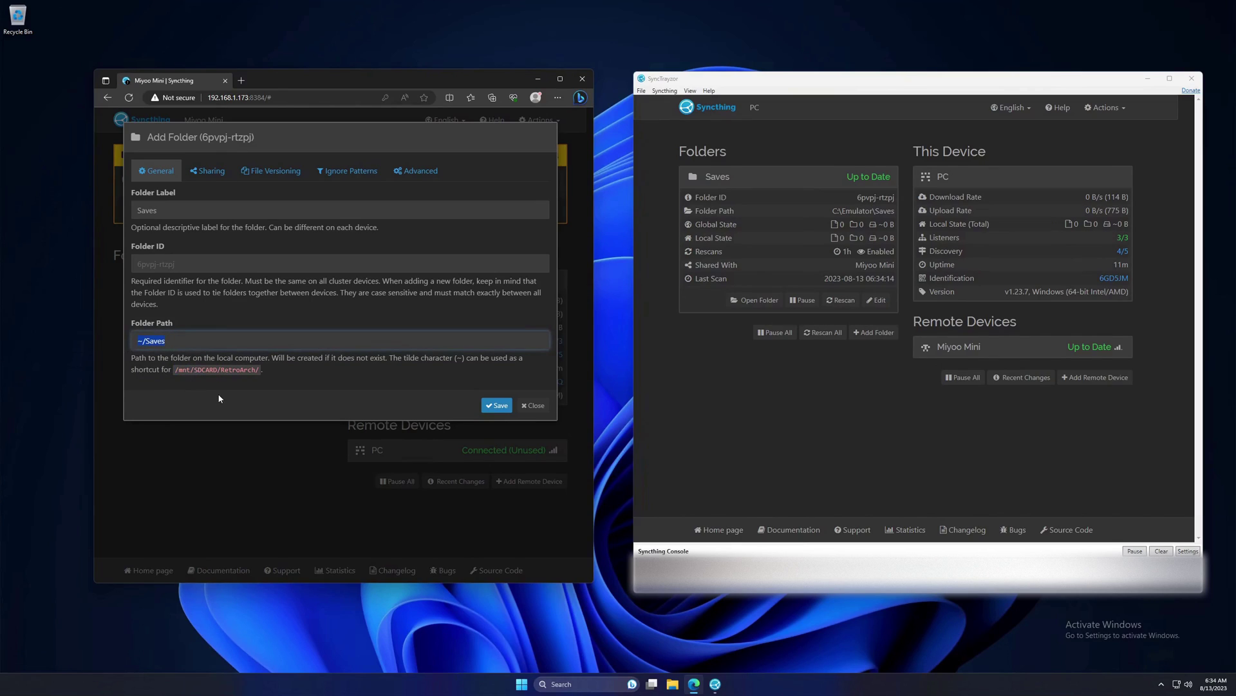
key("ctrl+v")
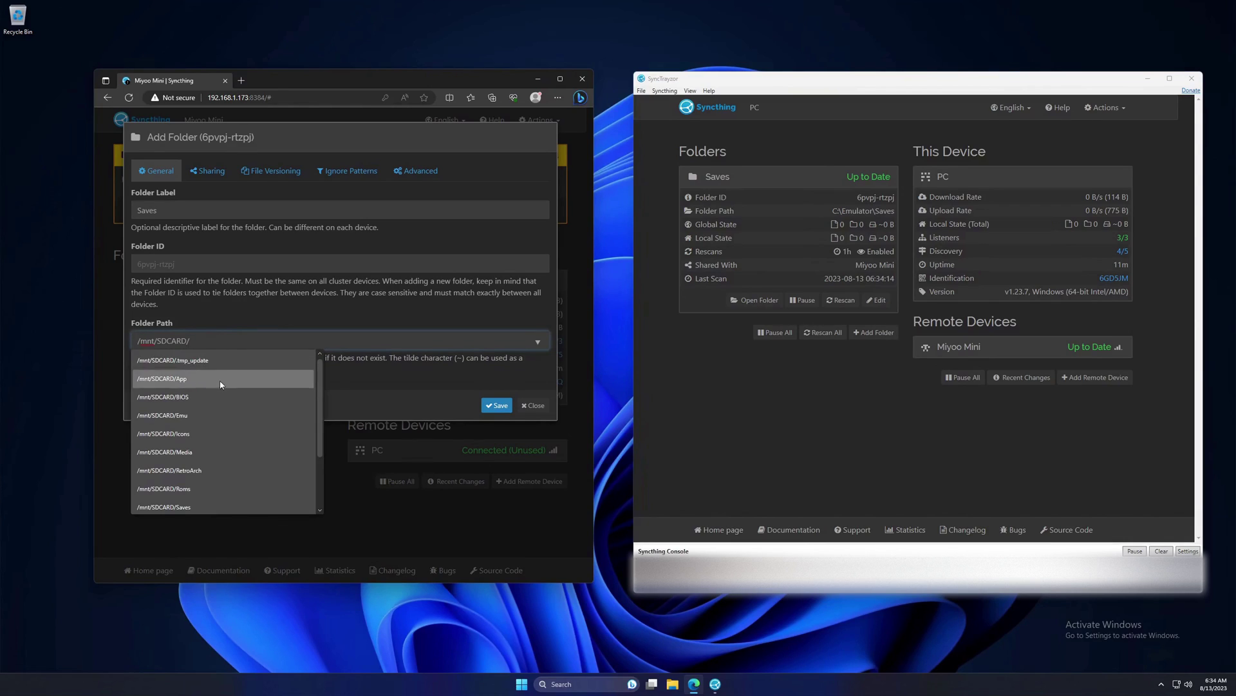
scroll(215, 431, "down", 2)
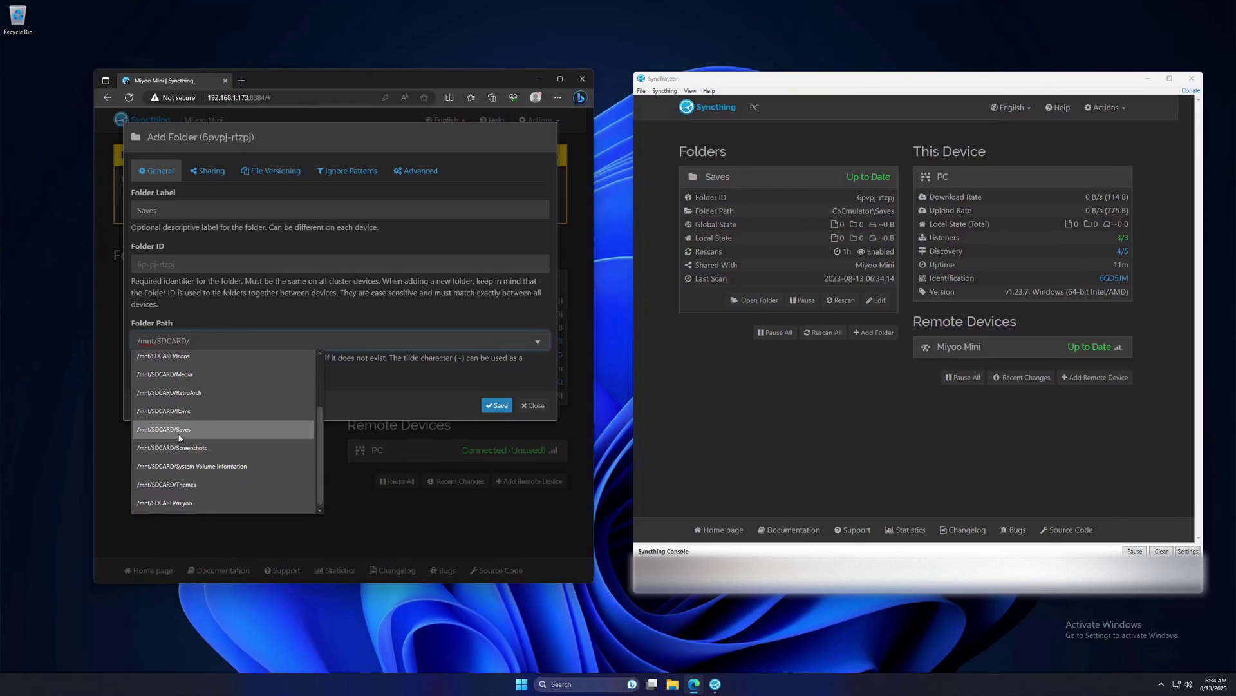
left_click(194, 430)
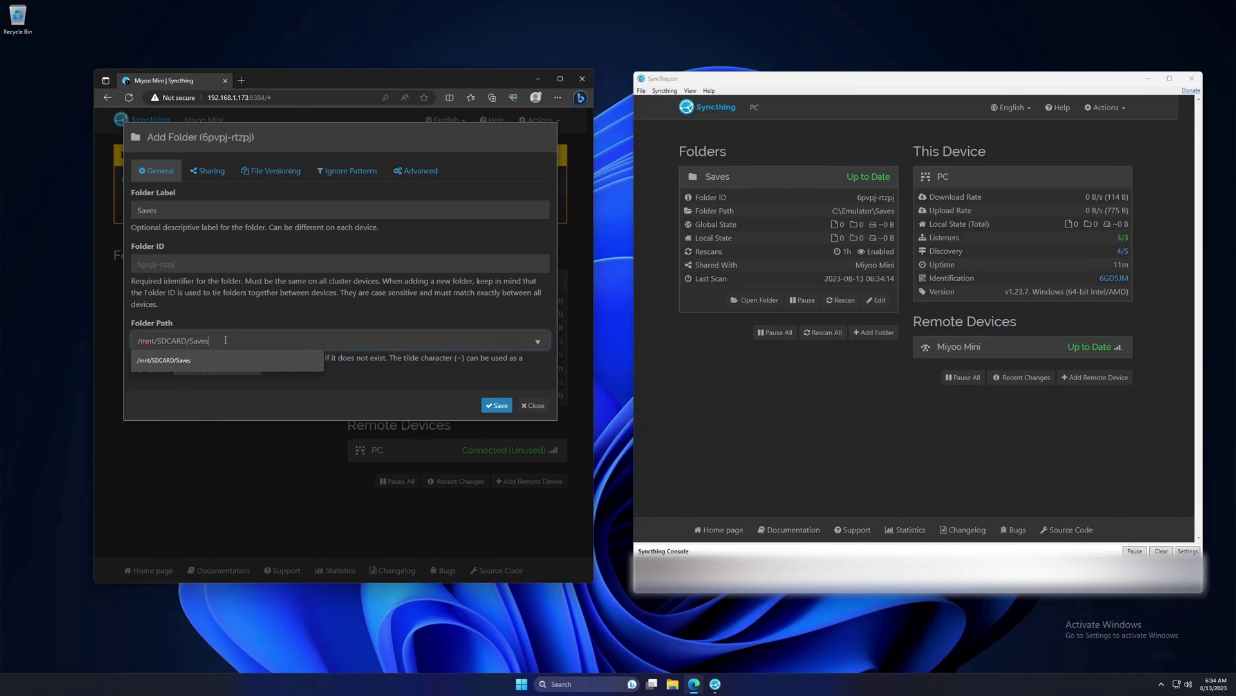
type("/")
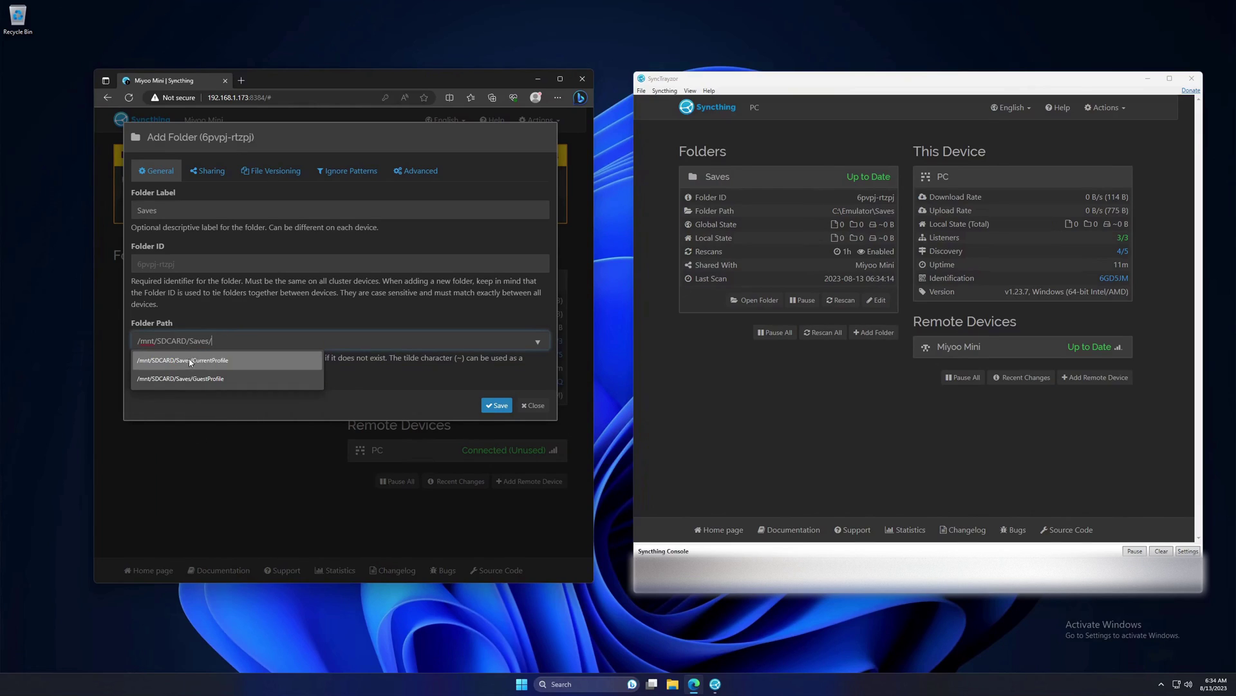
left_click(221, 360)
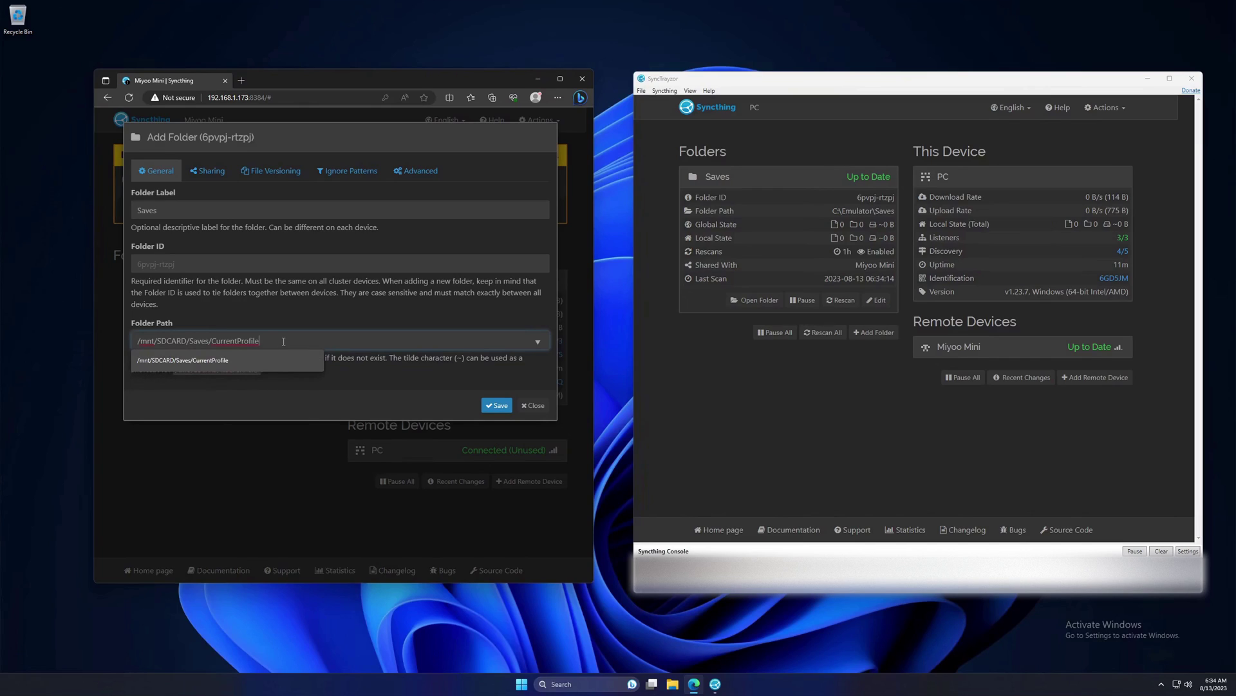
type("/")
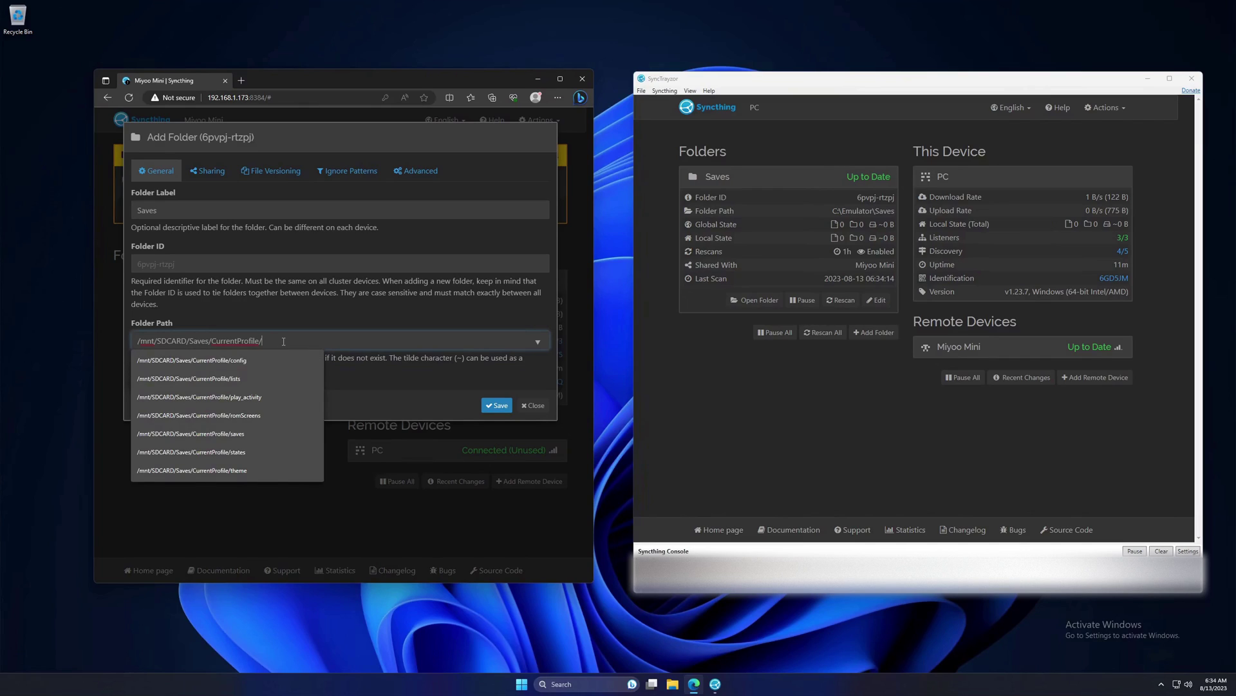
left_click(249, 433)
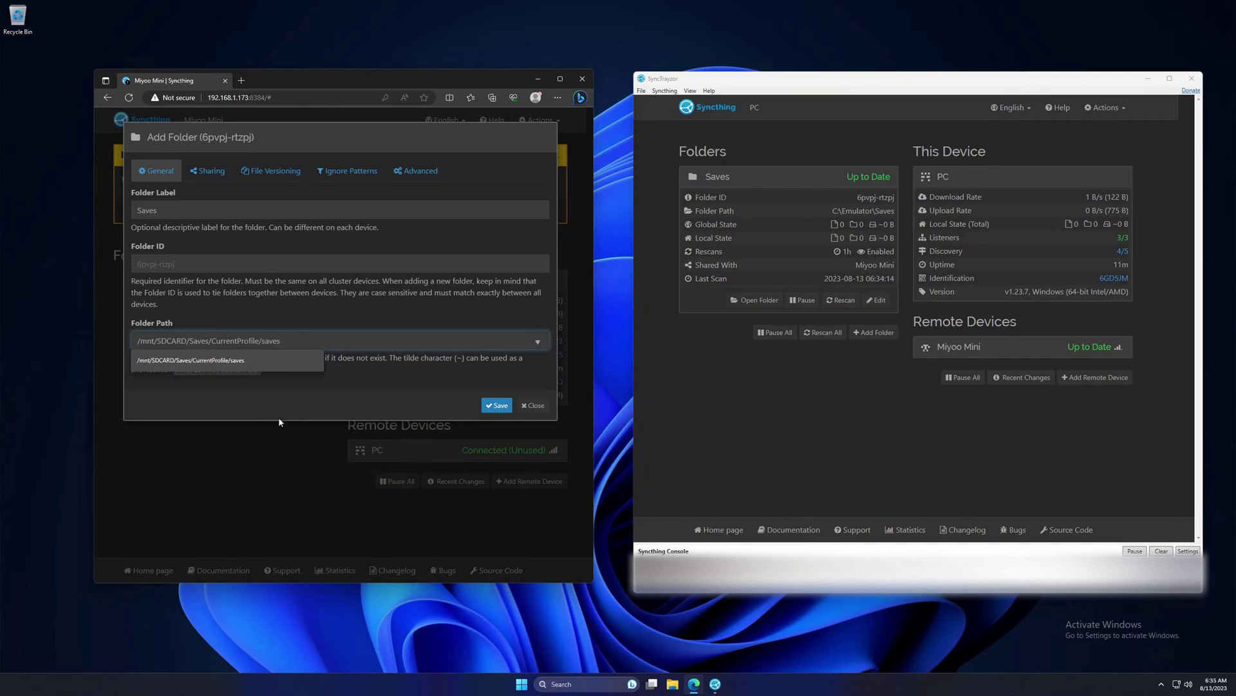
left_click(340, 408)
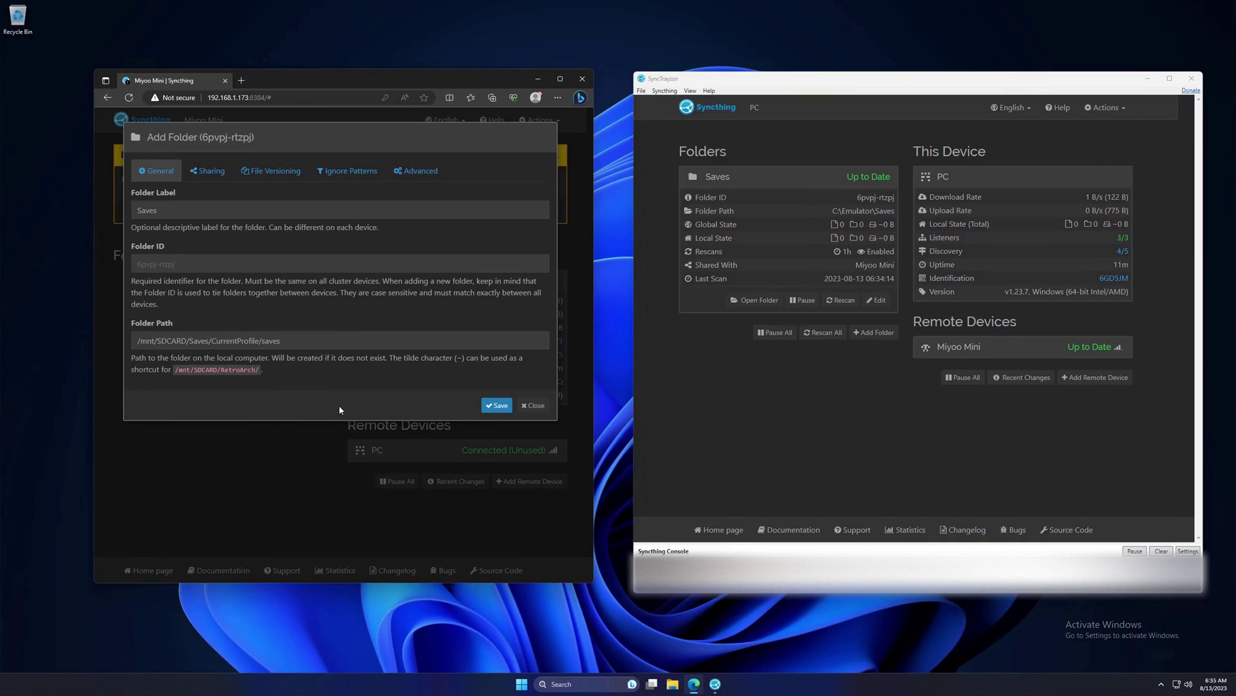
Save the Saves folder on the Miyoo Mini so both devices show it Up to Date
left_click(498, 407)
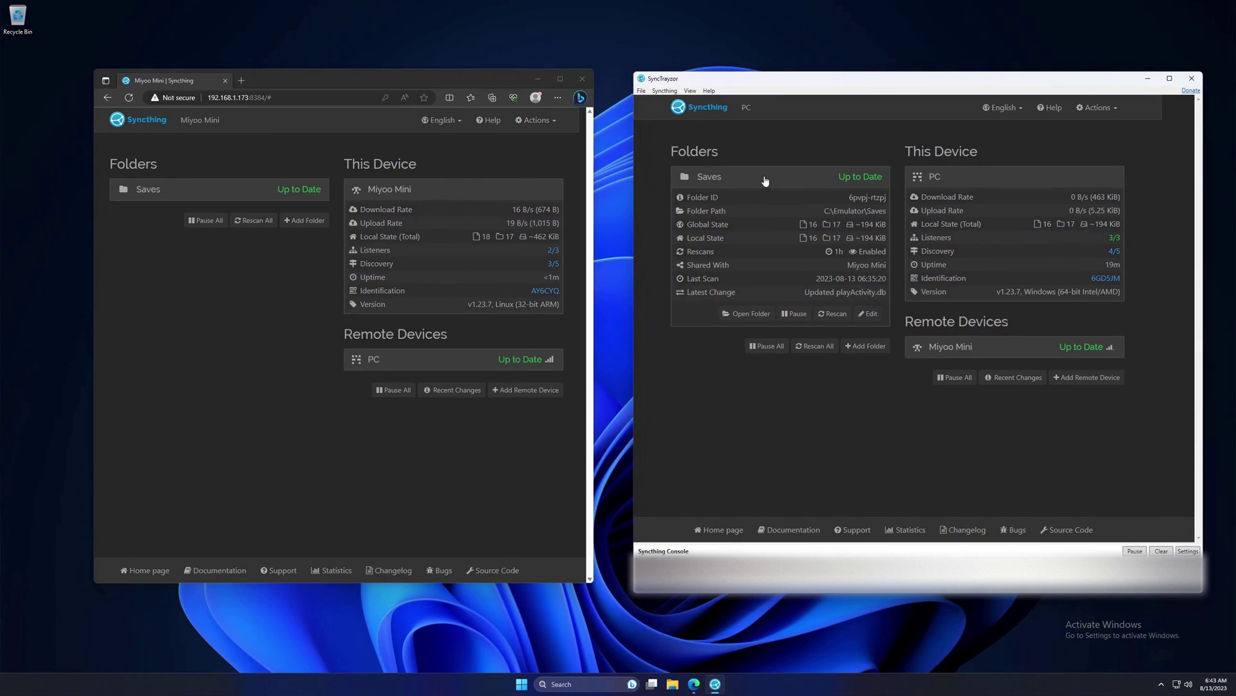
left_click(764, 181)
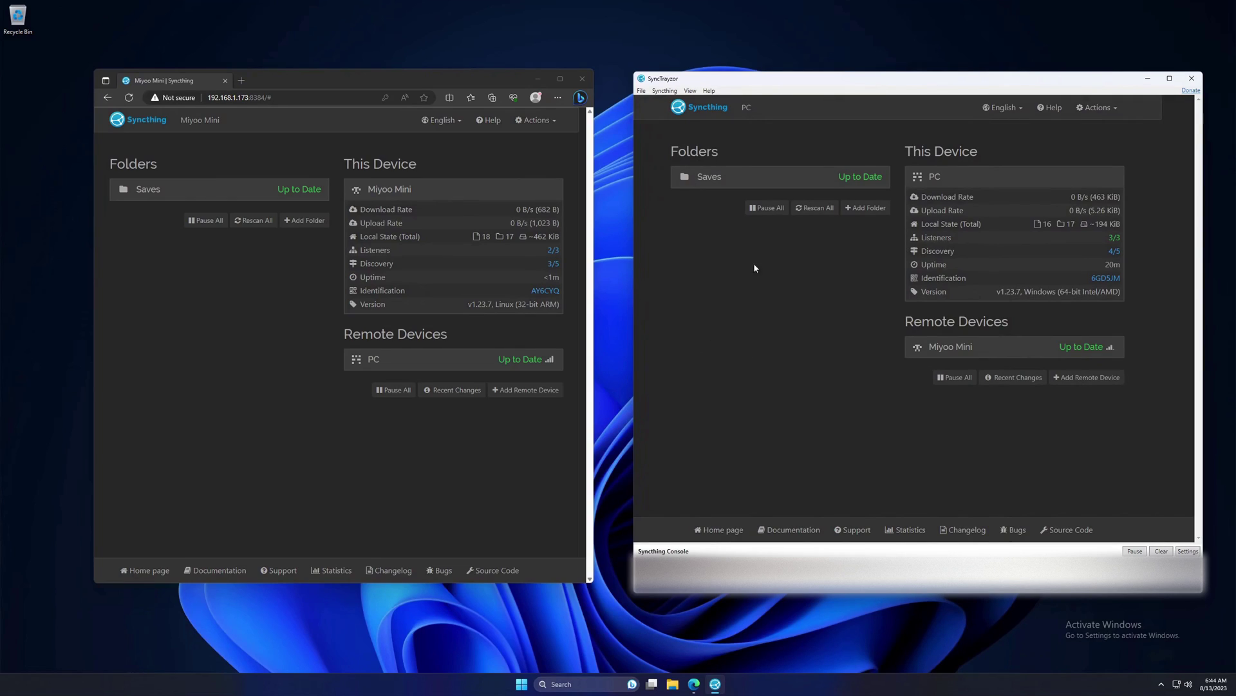
Give the PC's Saves folder Simple File Versioning keeping 5 versions and save it
left_click(751, 179)
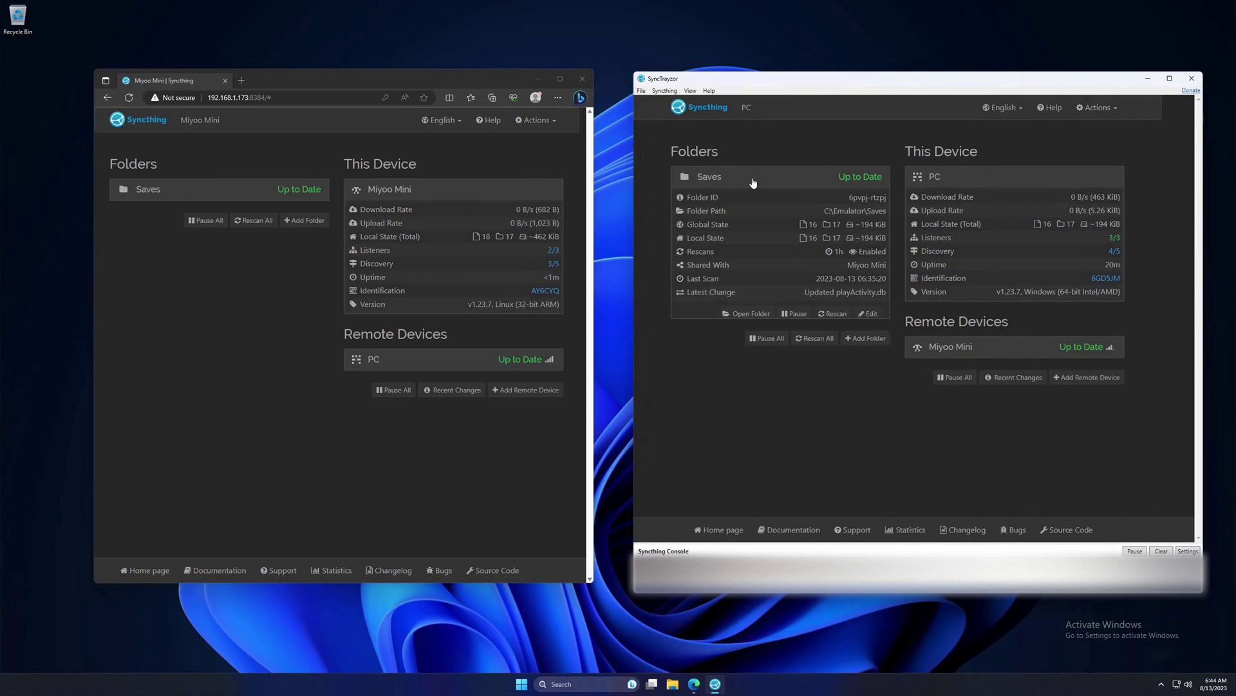
left_click(868, 314)
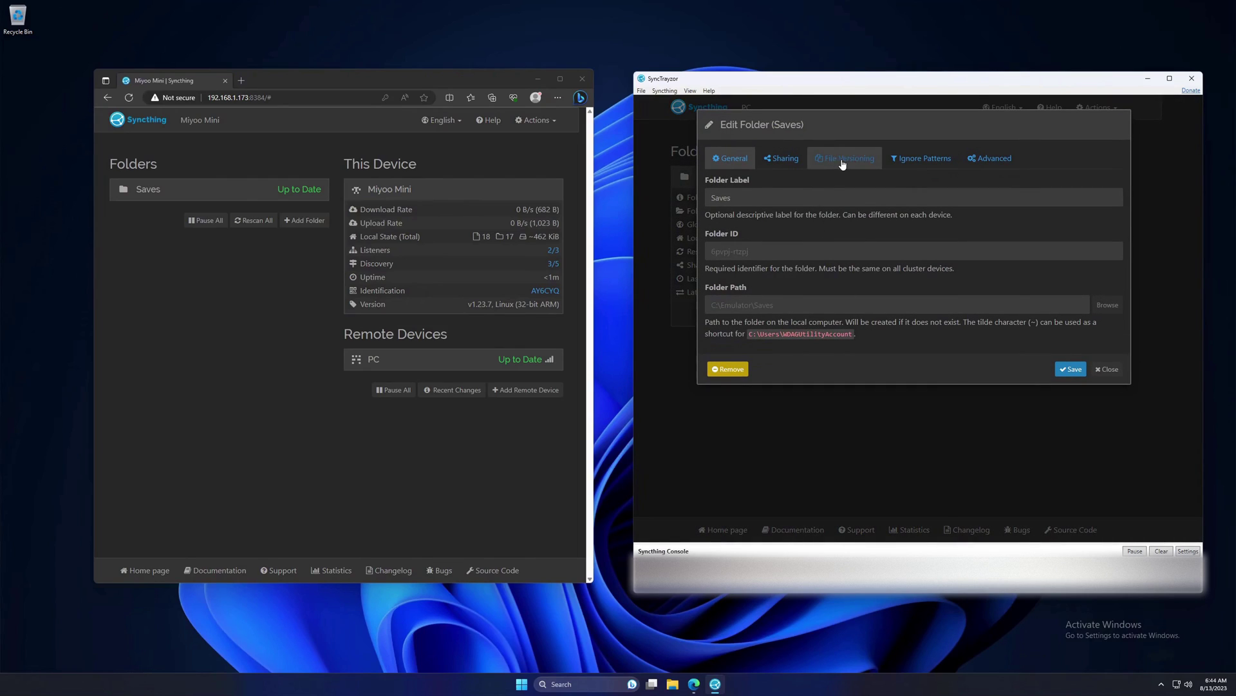
left_click(841, 159)
left_click(773, 200)
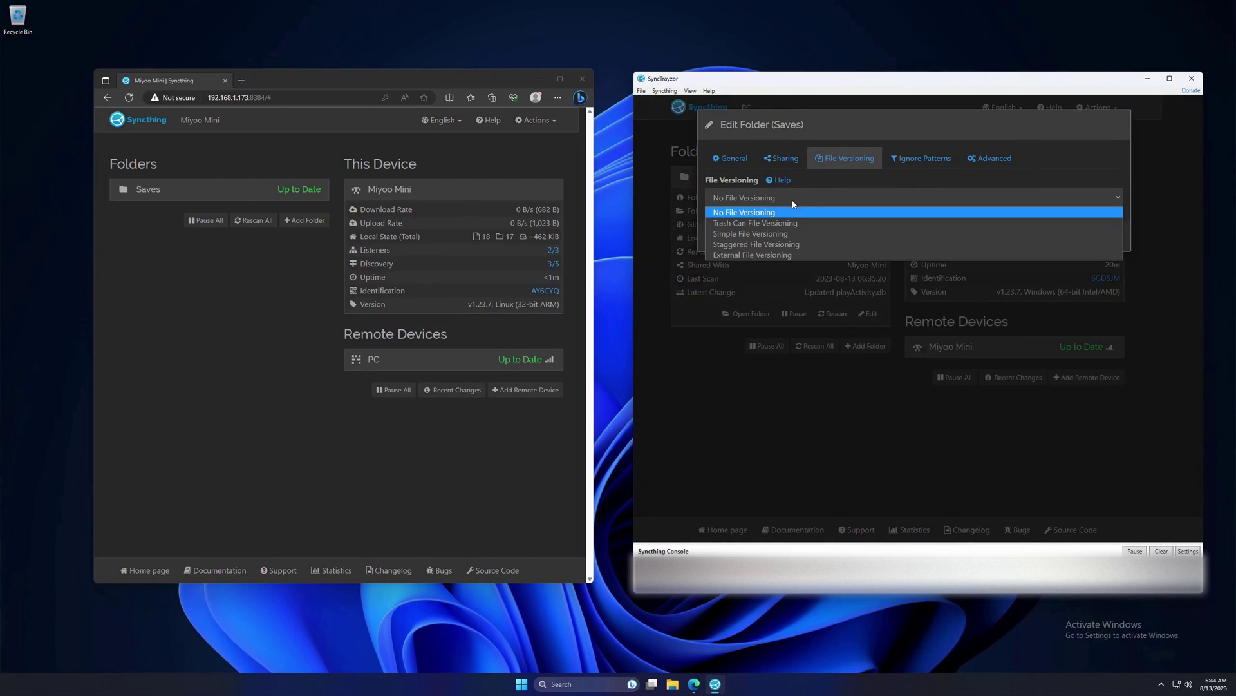
left_click(749, 235)
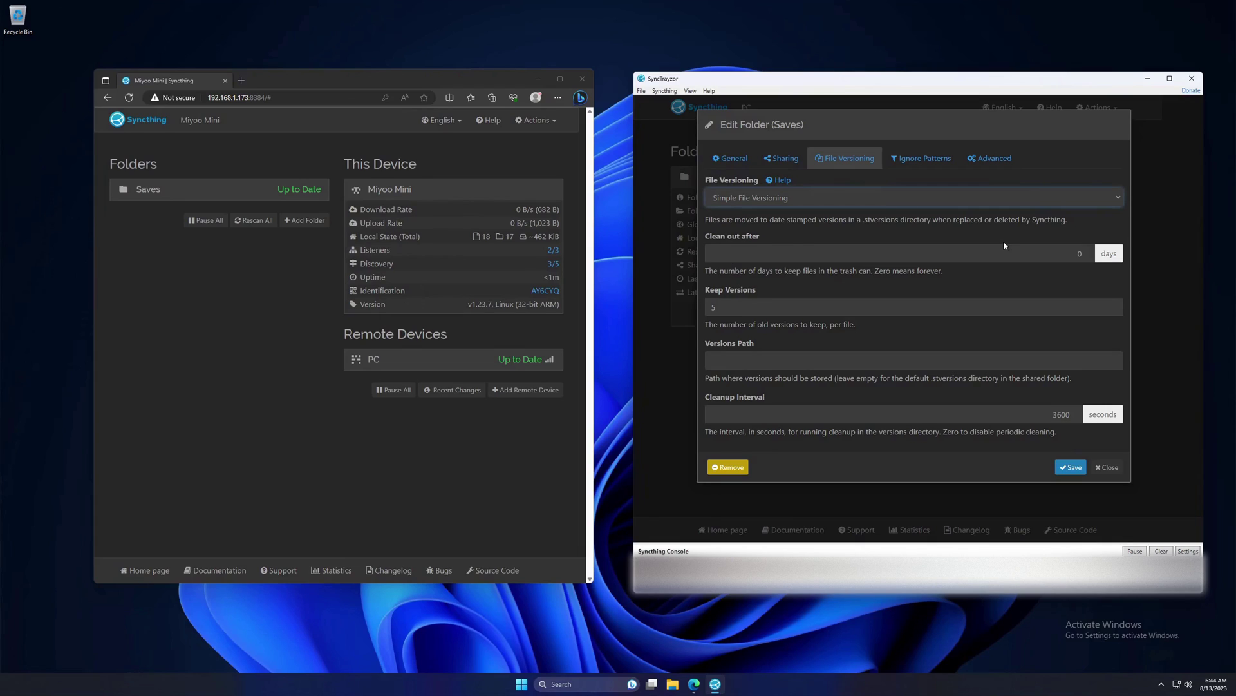
left_click(1072, 469)
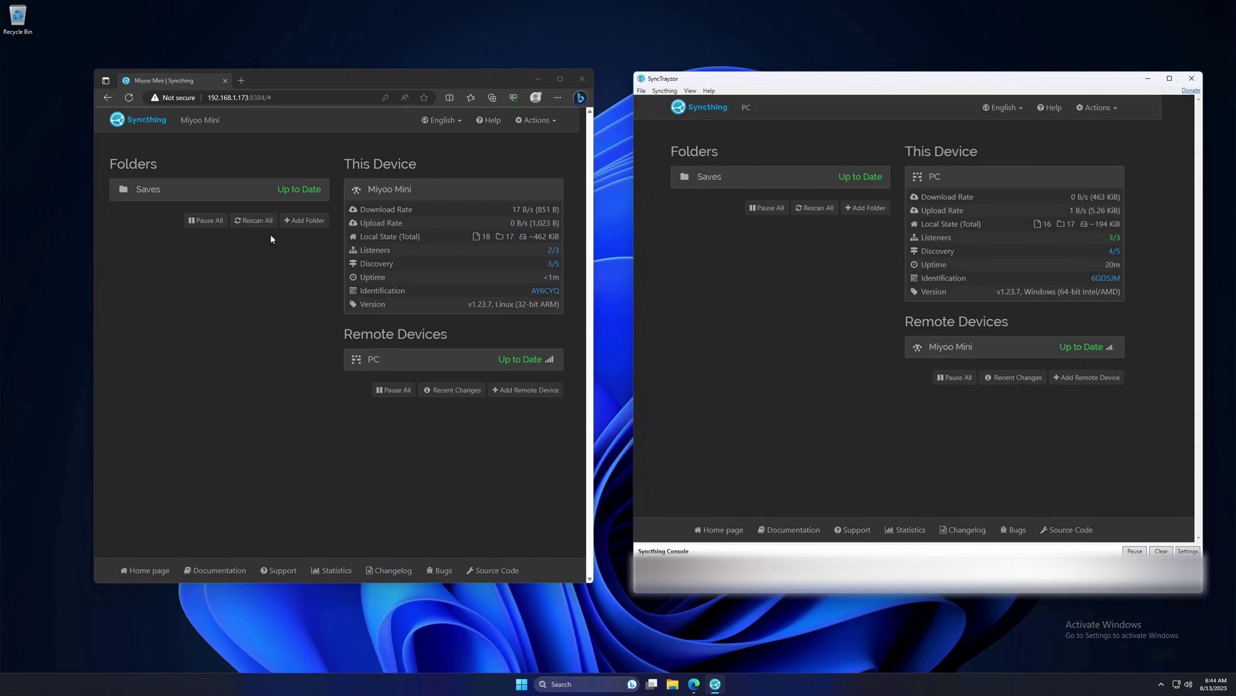
left_click(255, 195)
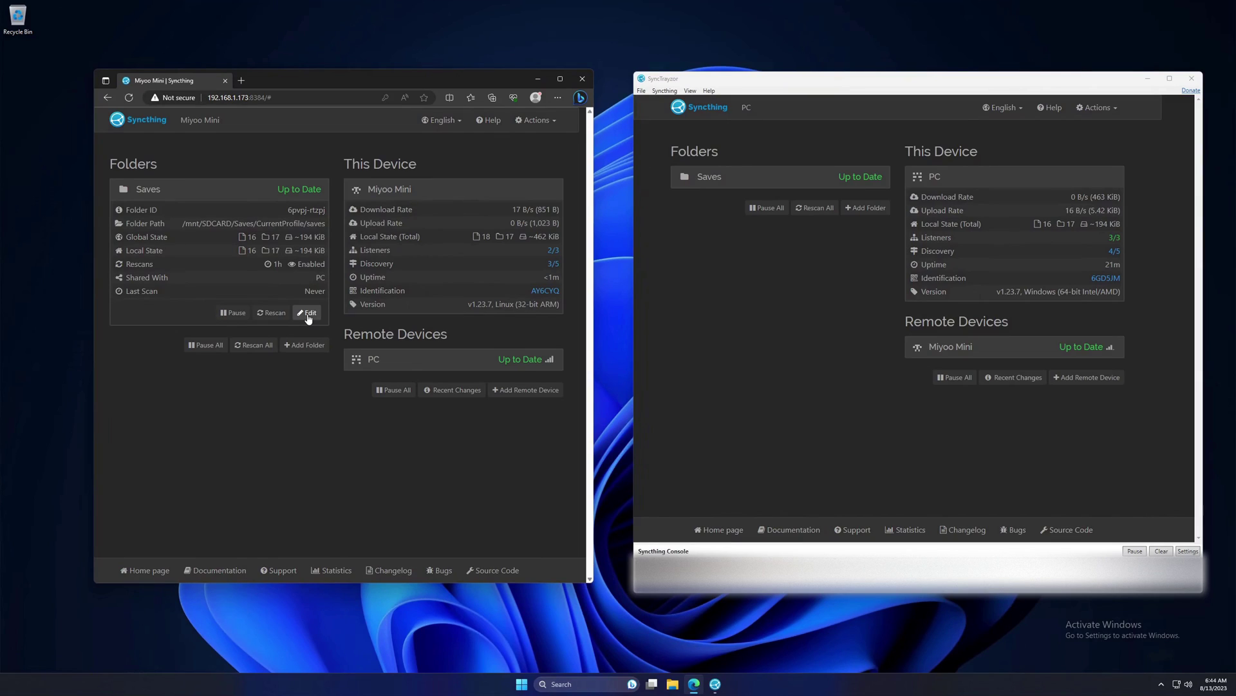
Give the Miyoo Mini's Saves folder Simple File Versioning and save it
left_click(308, 314)
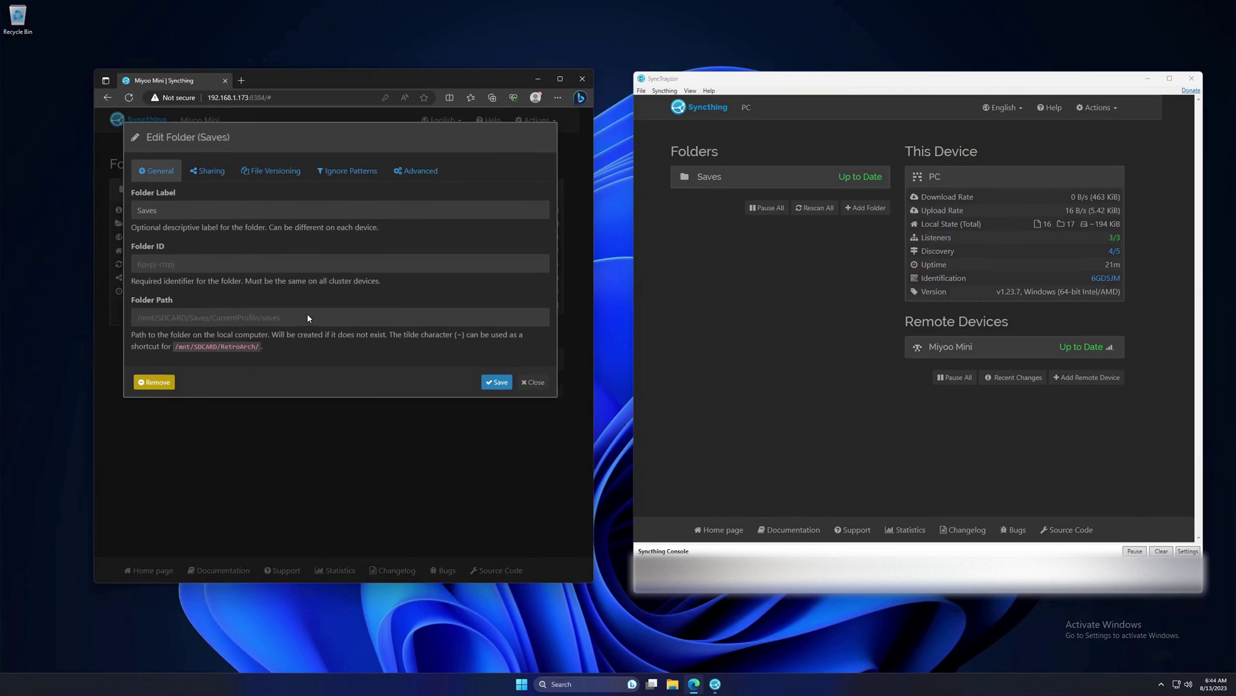
left_click(263, 172)
left_click(193, 211)
left_click(193, 248)
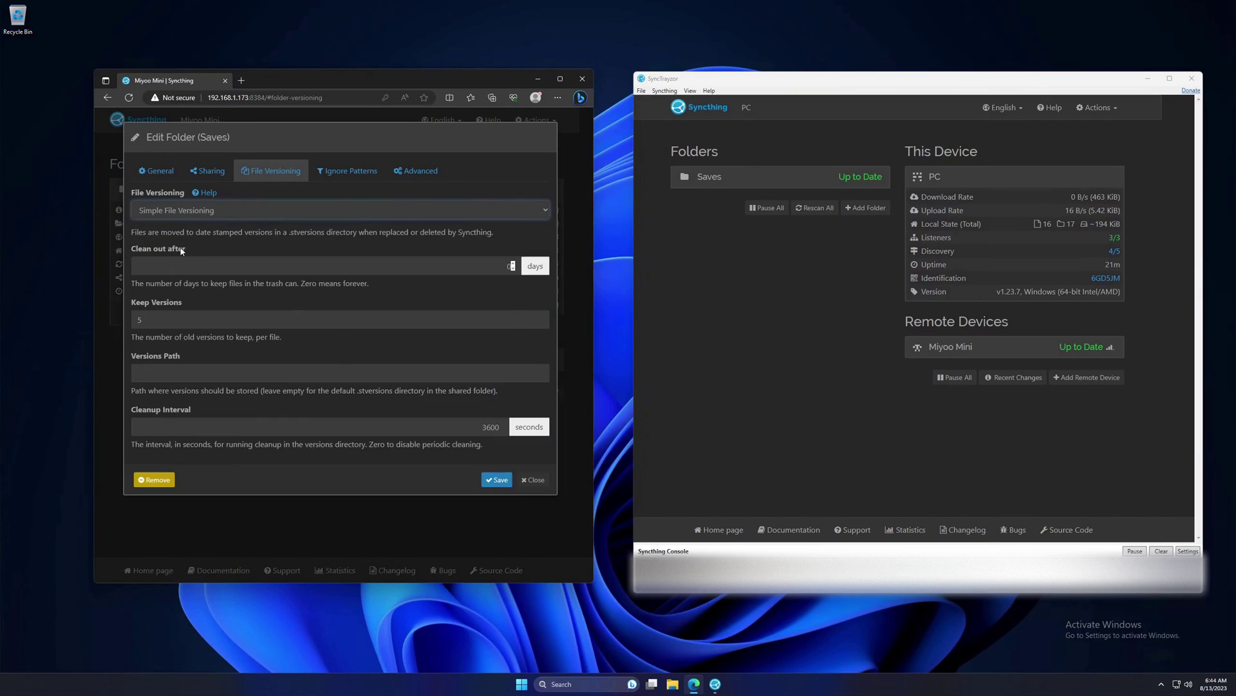
left_click(491, 474)
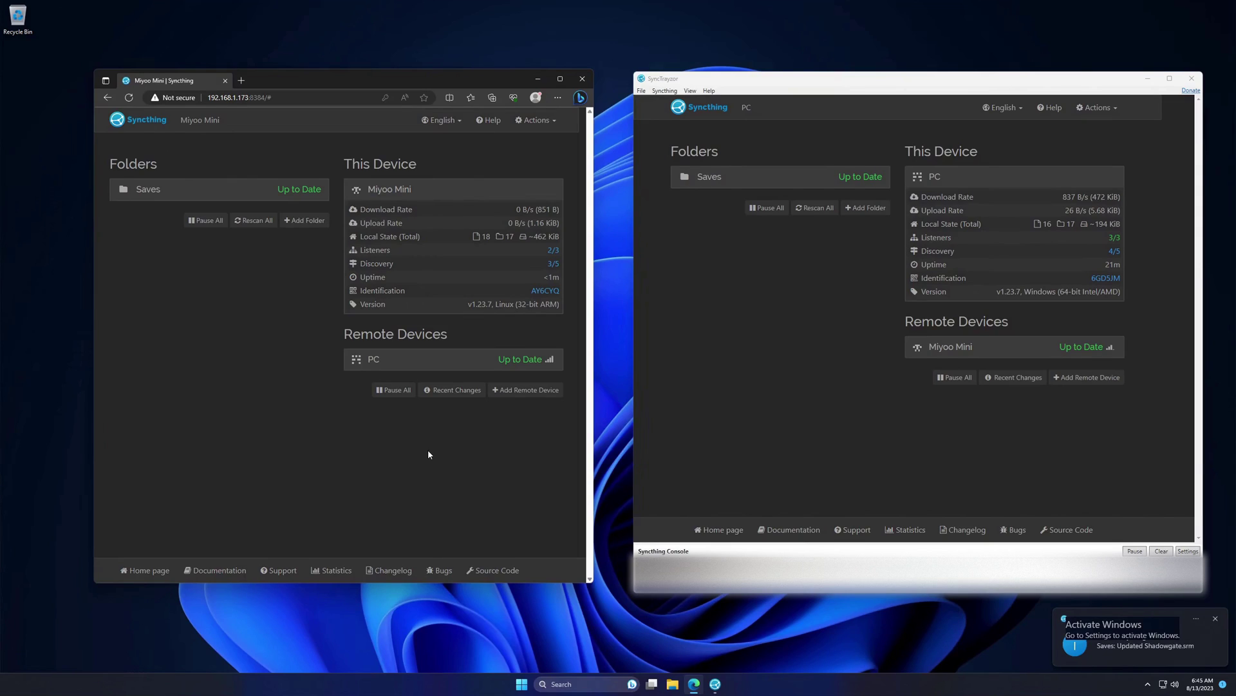
Review the stored file versions of the Miyoo Mini's Saves folder
left_click(280, 194)
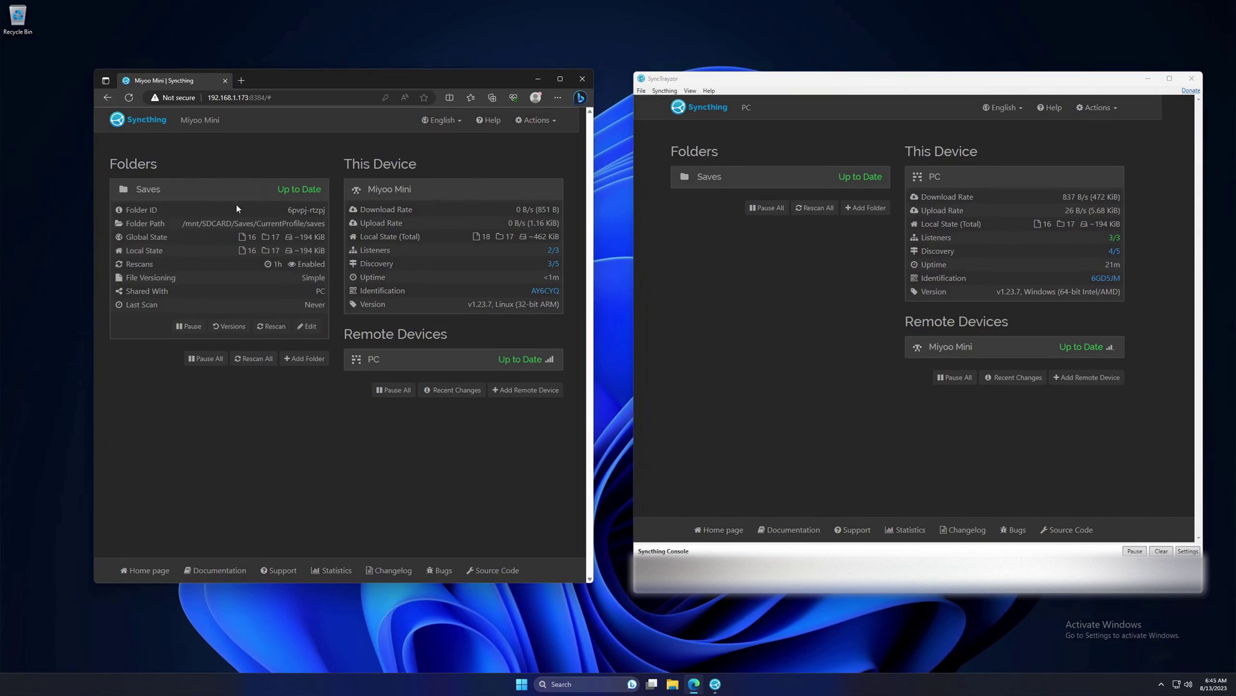
left_click(231, 328)
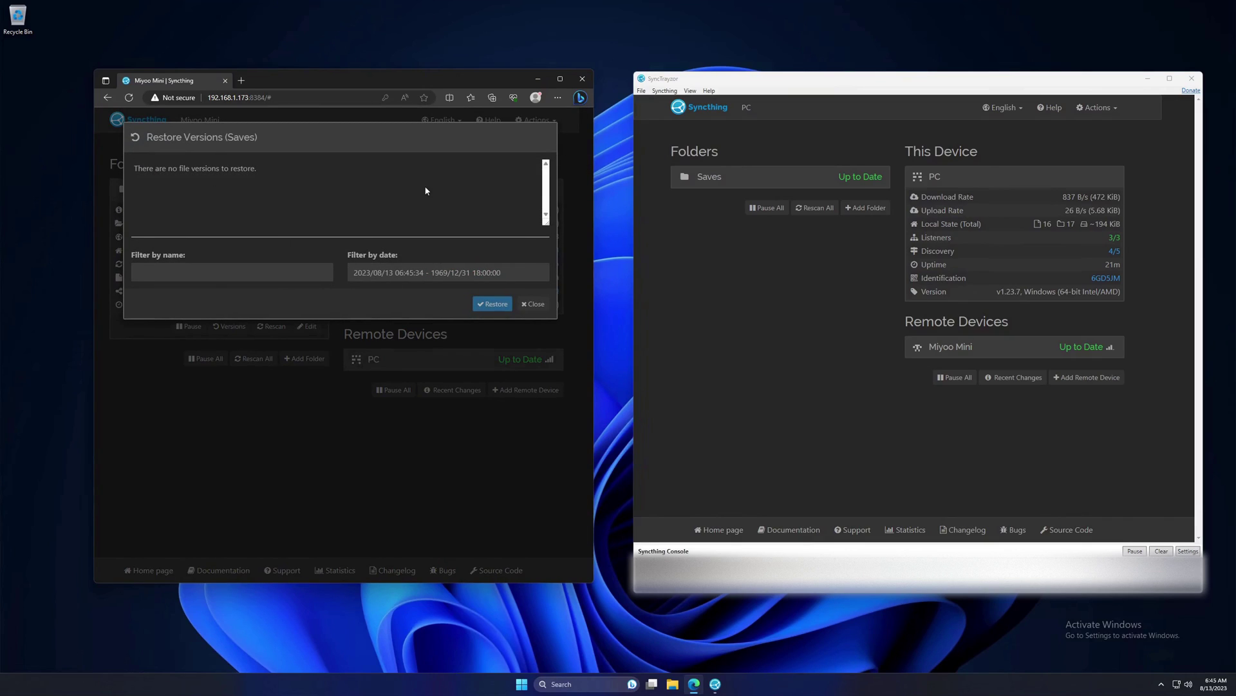
left_click(534, 306)
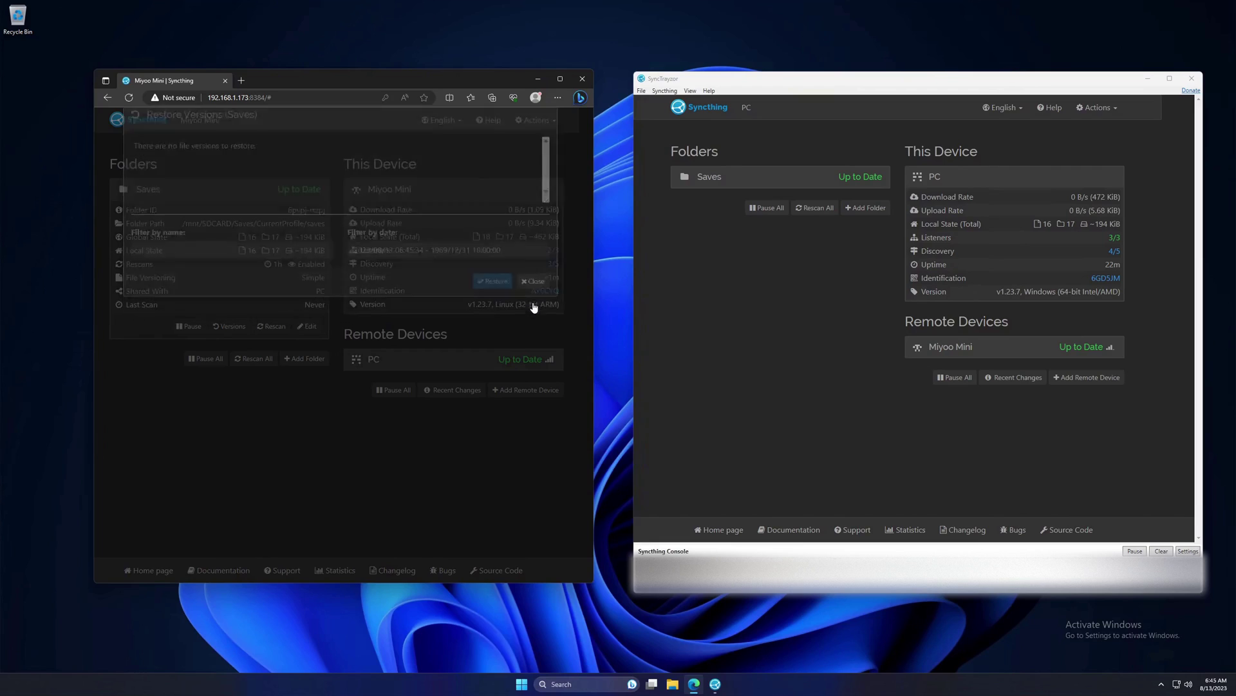
Review the PC's Saves versions, checking restorable Shadowgate.srm versions under FCEUmm
left_click(747, 186)
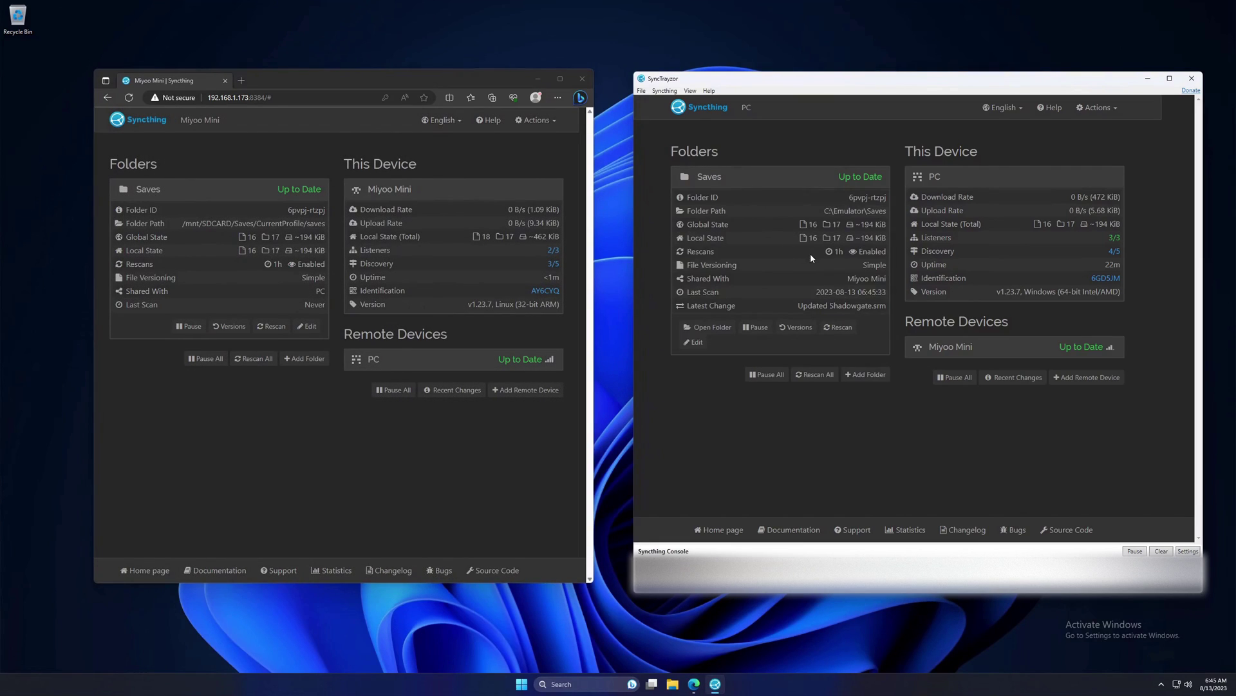
left_click(794, 326)
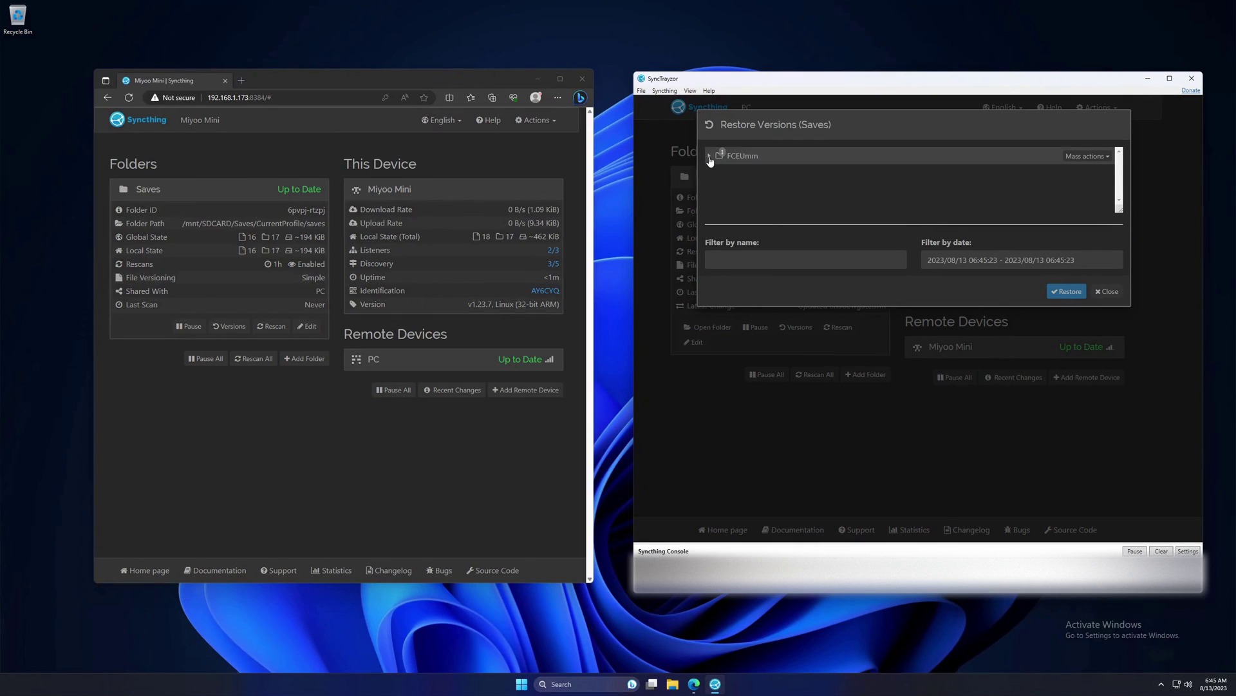
left_click(712, 155)
left_click(1106, 174)
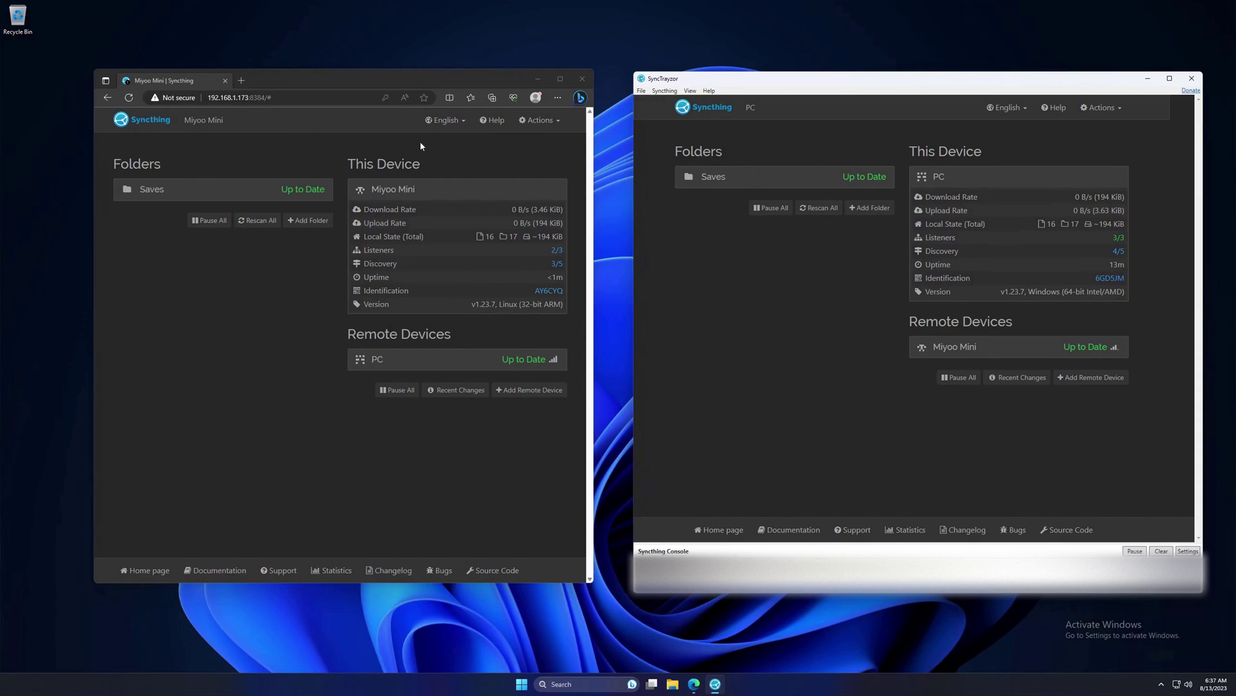
Add a new folder labelled NES located at C:\Roms\NES
left_click(871, 209)
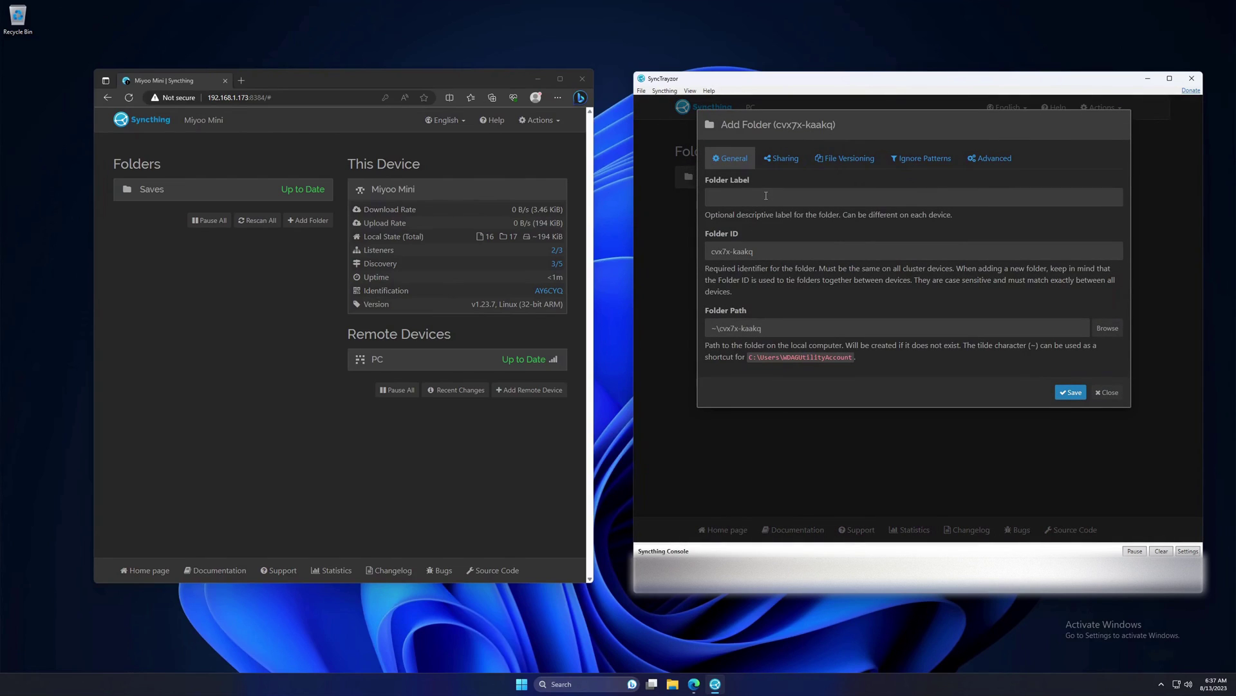
left_click(766, 196)
type("NES")
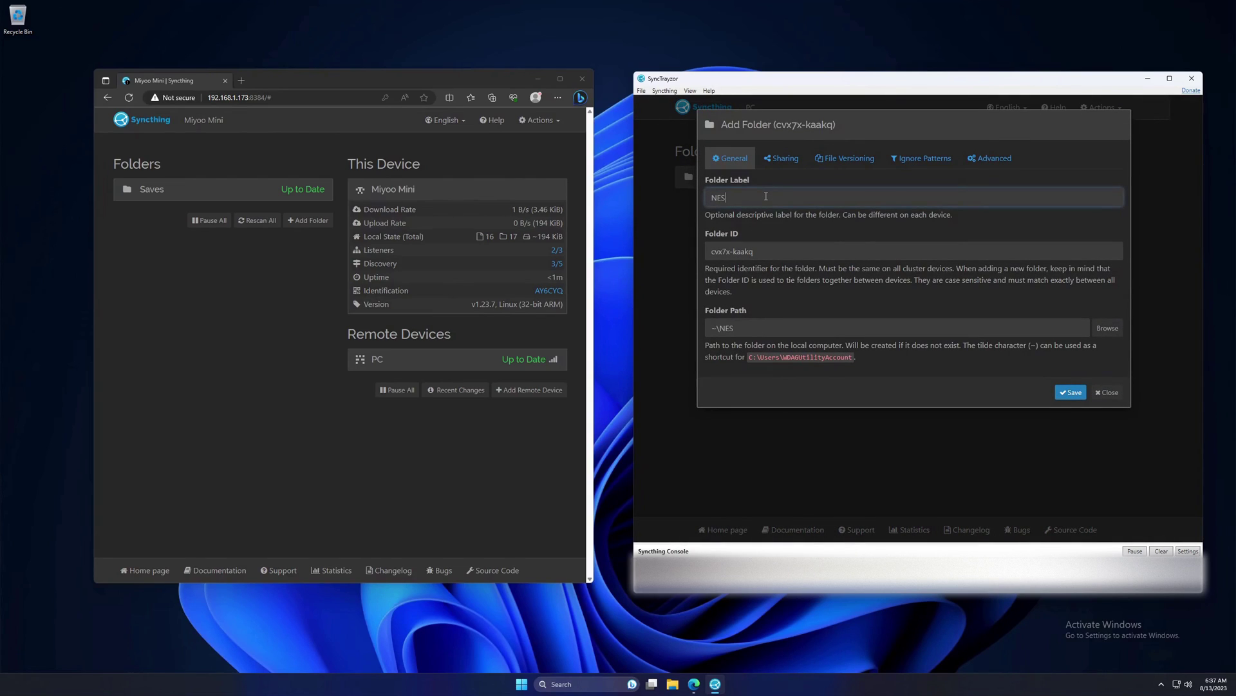
left_click(1107, 327)
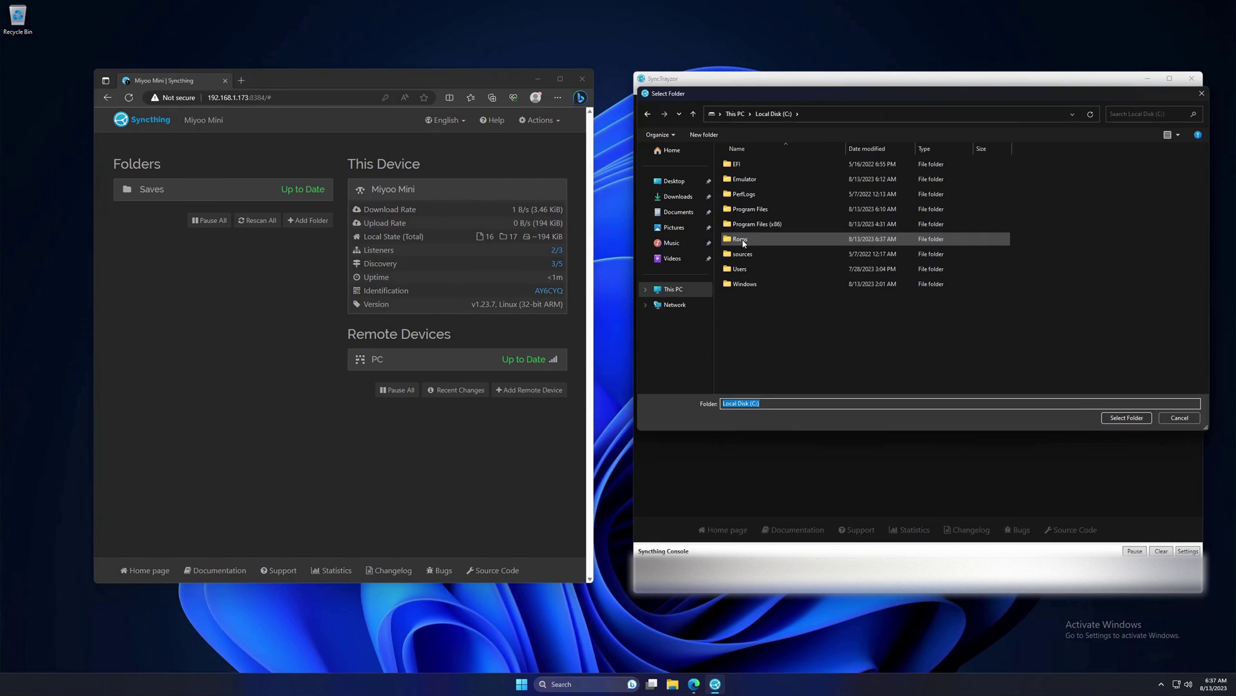
double_click(742, 243)
left_click(743, 170)
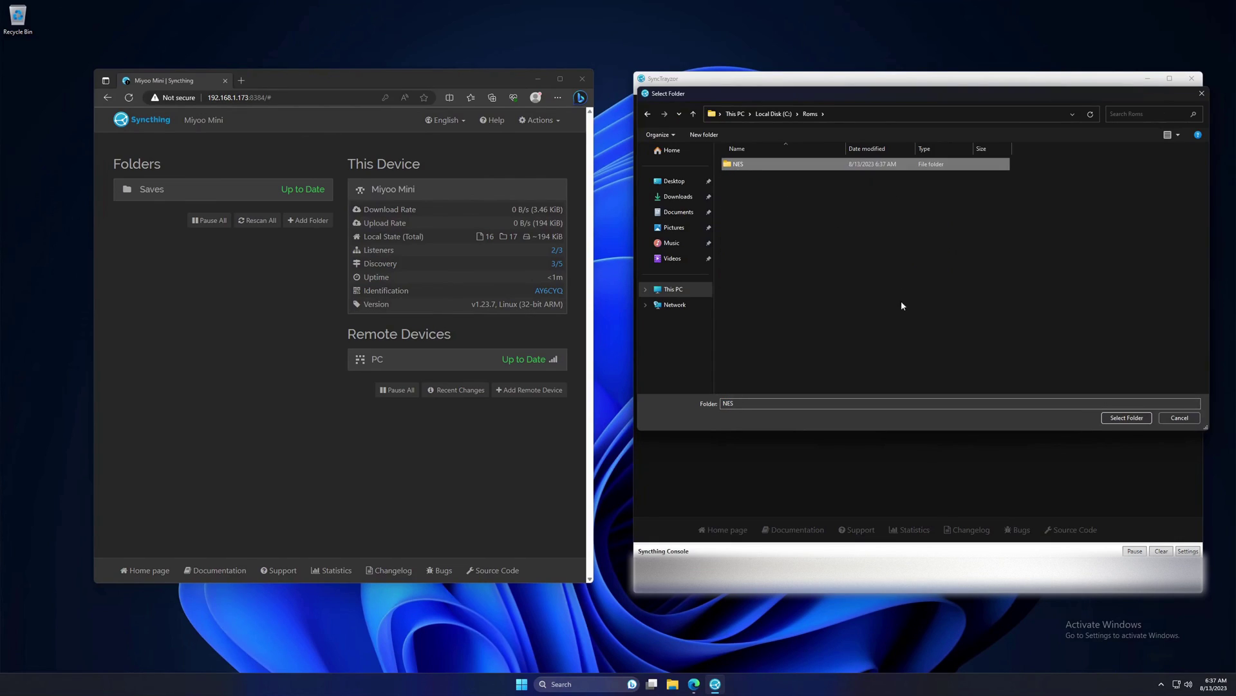
left_click(1125, 418)
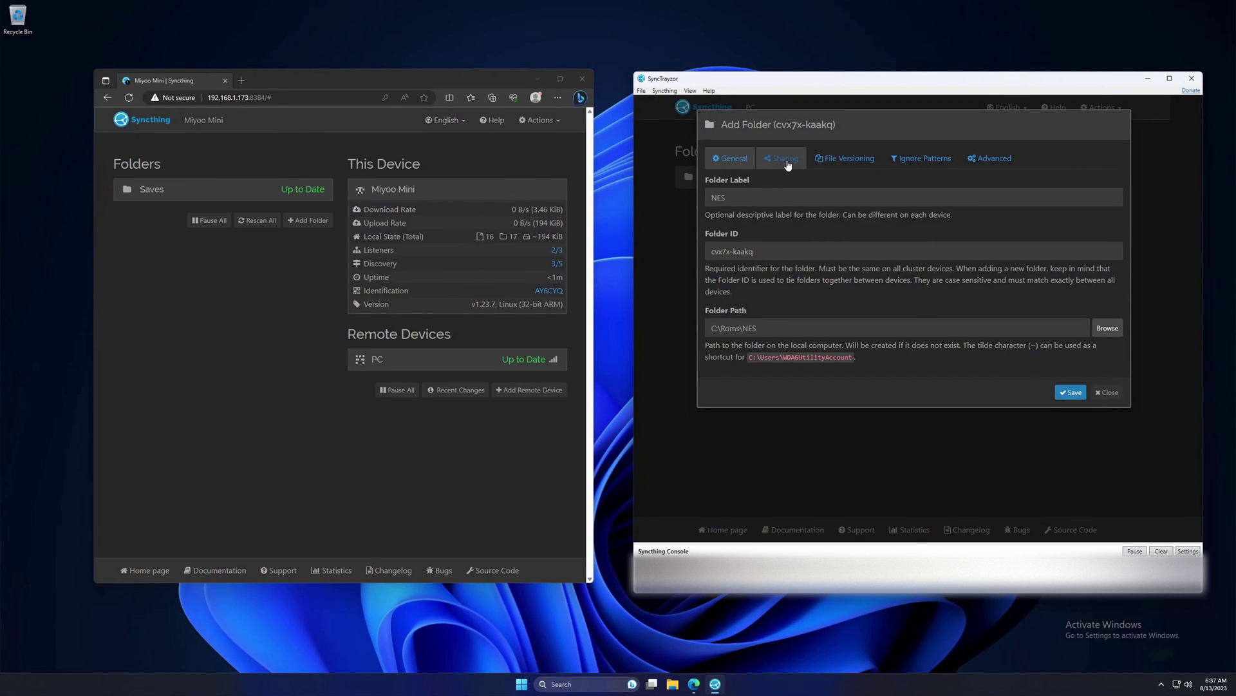
Share the NES folder with the Miyoo Mini and save it
left_click(786, 159)
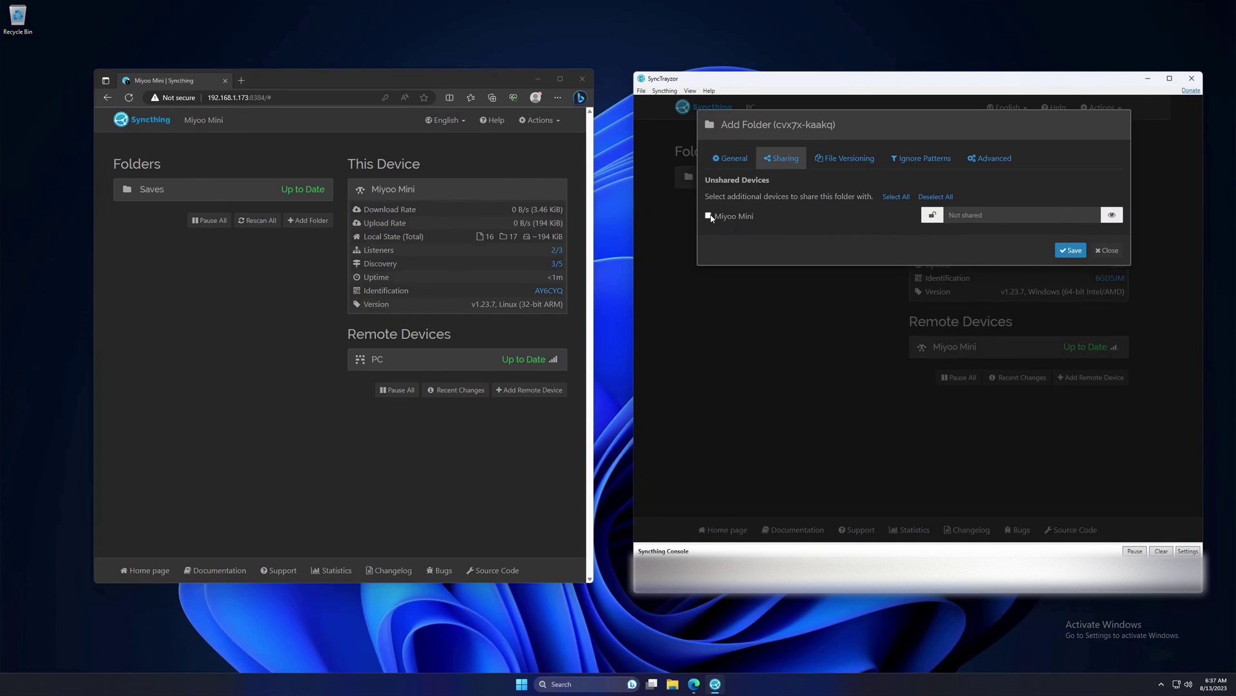
left_click(709, 216)
left_click(1072, 250)
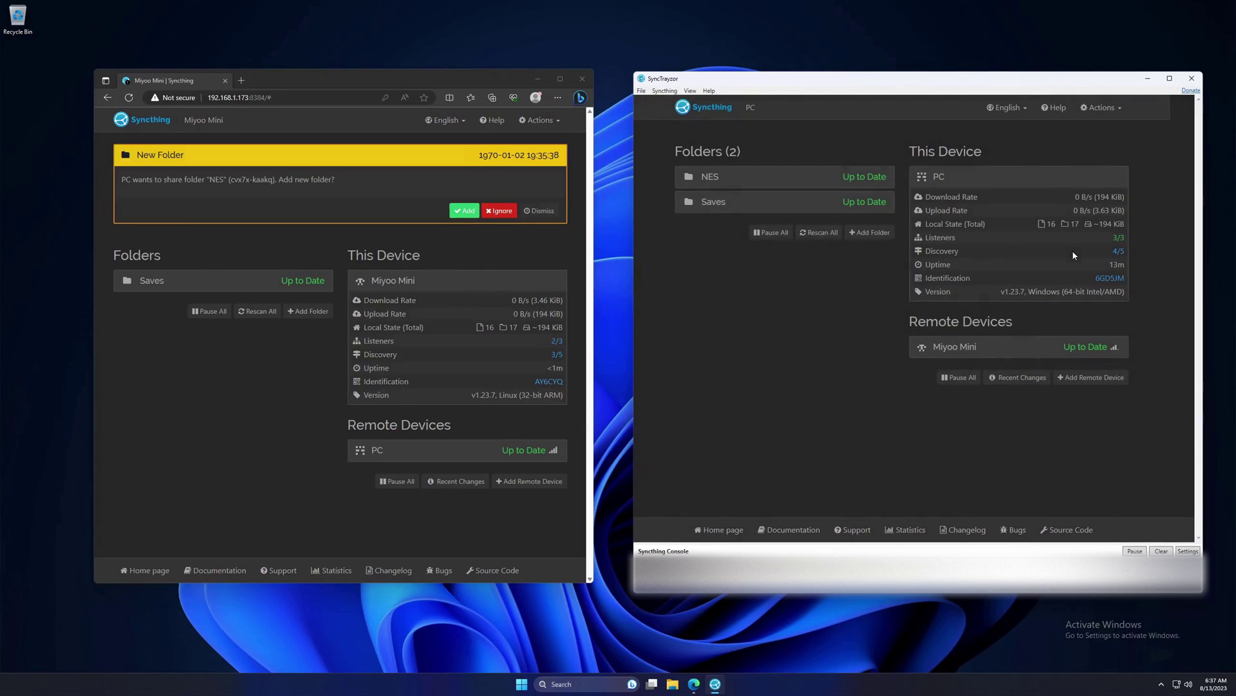
Accept the NES folder on the Miyoo Mini with path /mnt/SDCARD/Roms/FC and save it
left_click(462, 210)
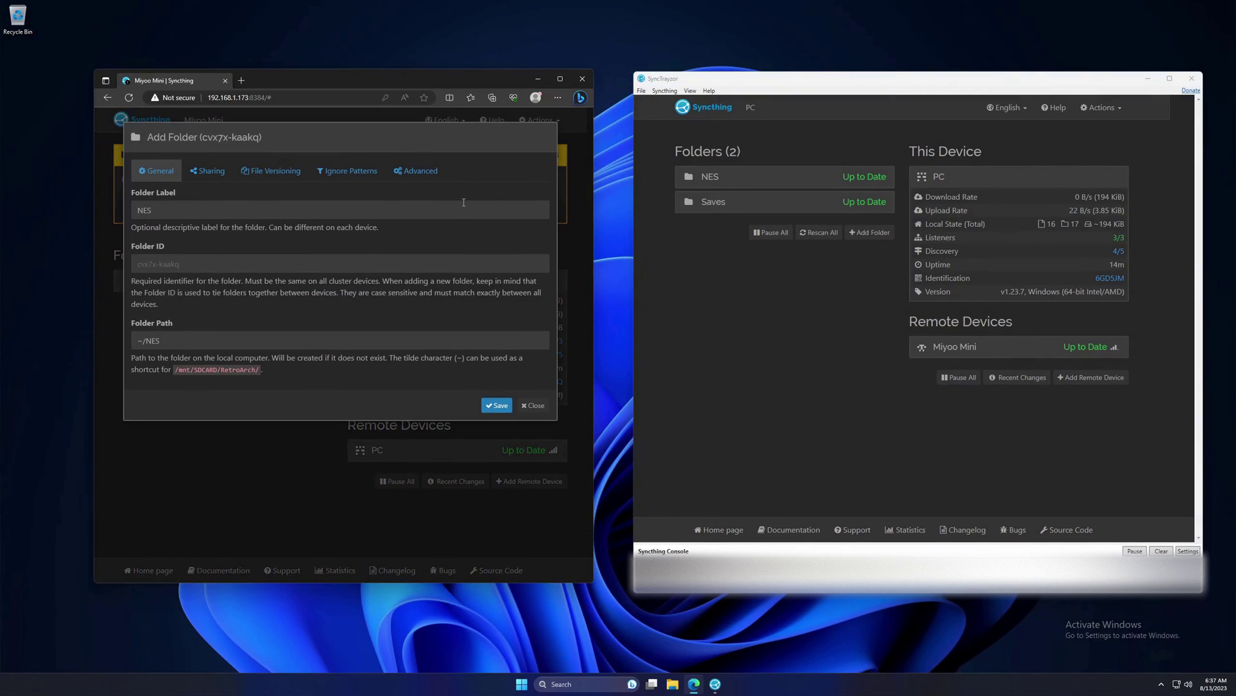
triple_click(192, 341)
type("/mnt/SDCARD")
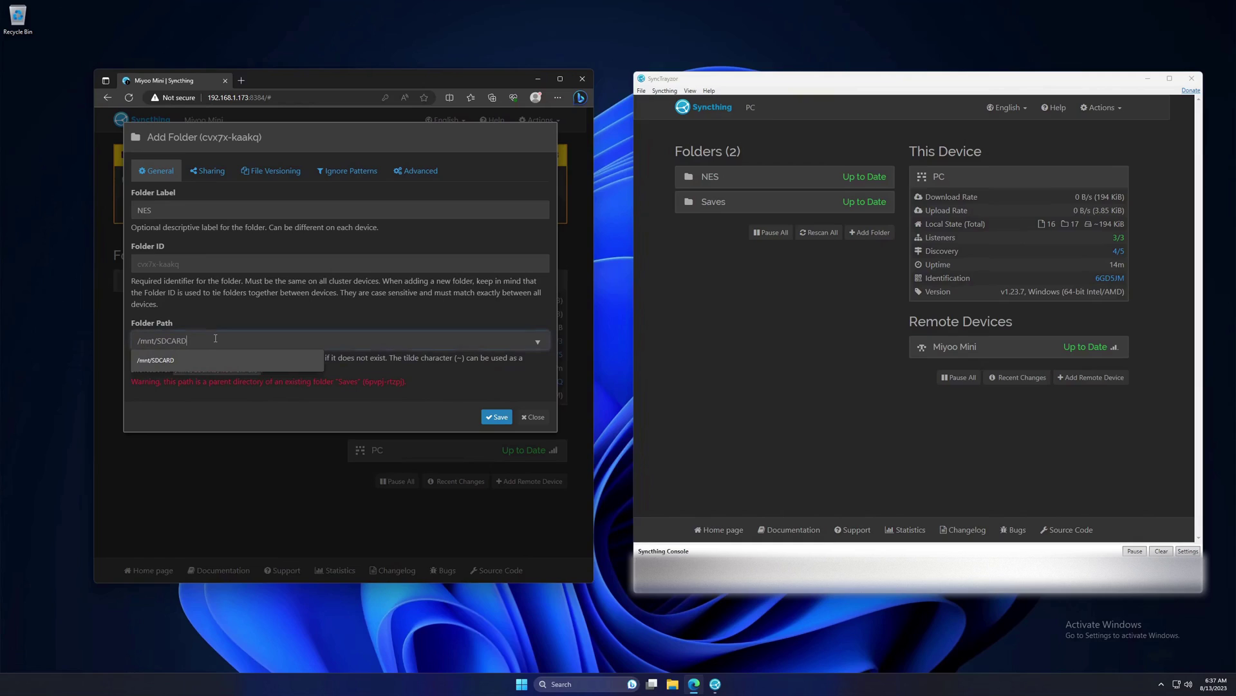
type("/")
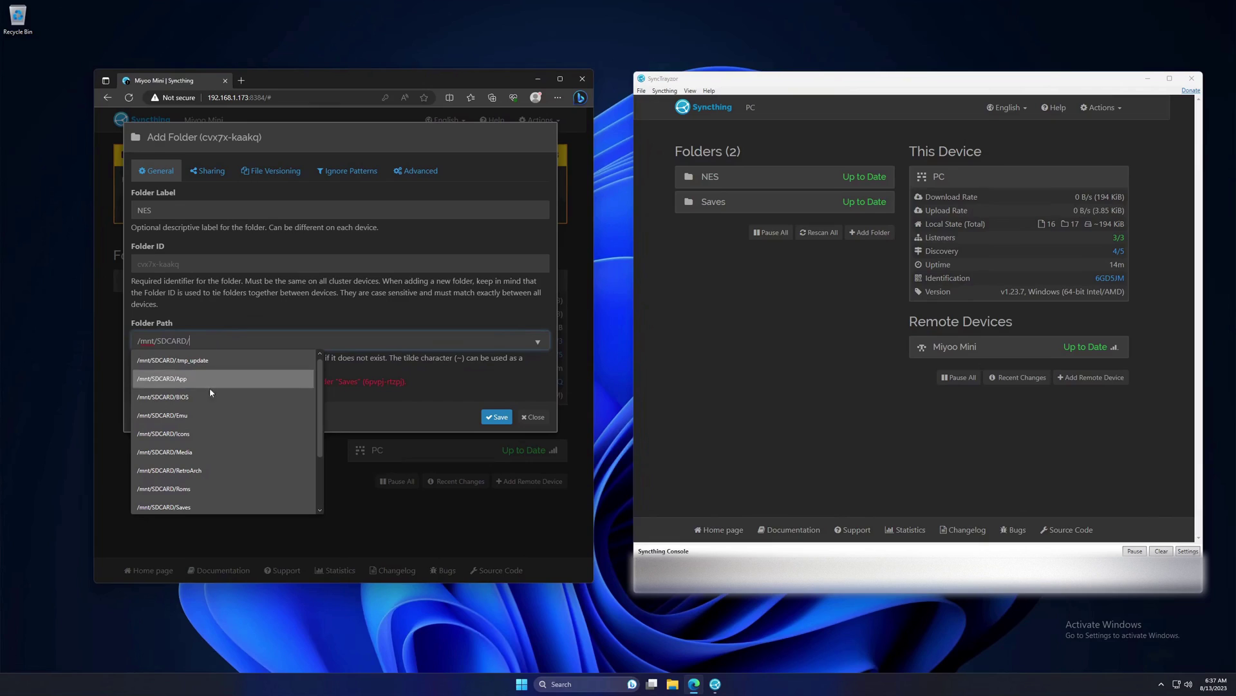
scroll(201, 422, "down", 2)
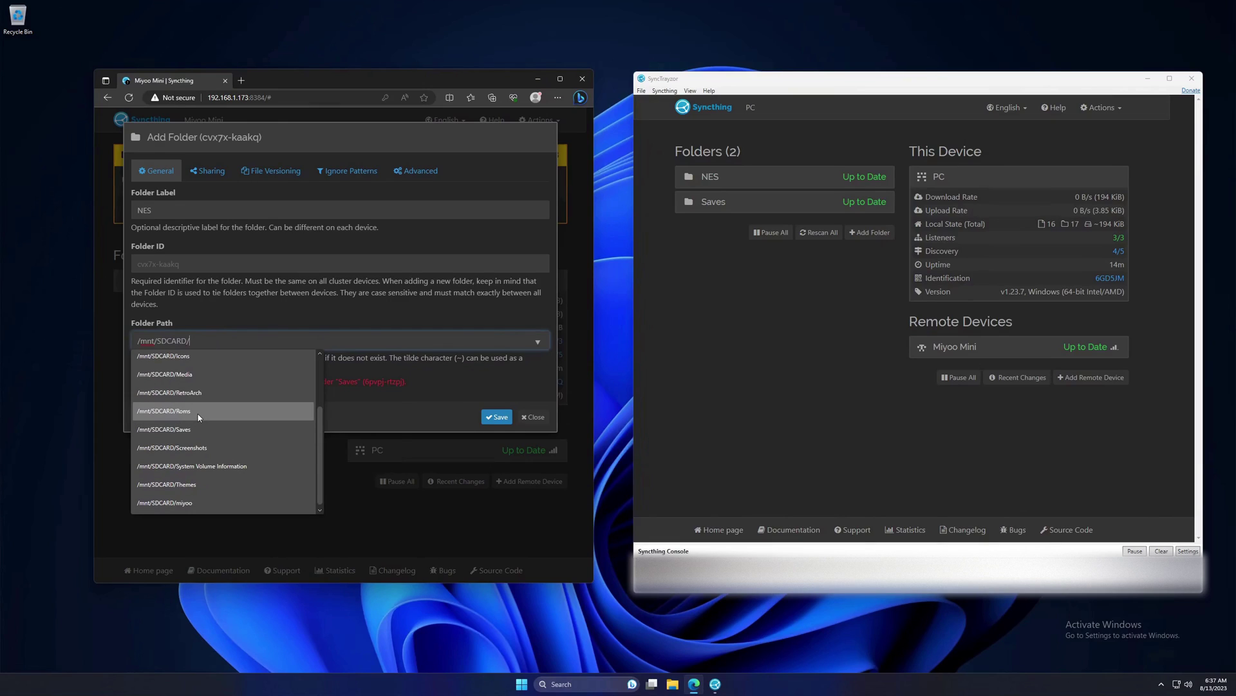
left_click(201, 416)
type("/")
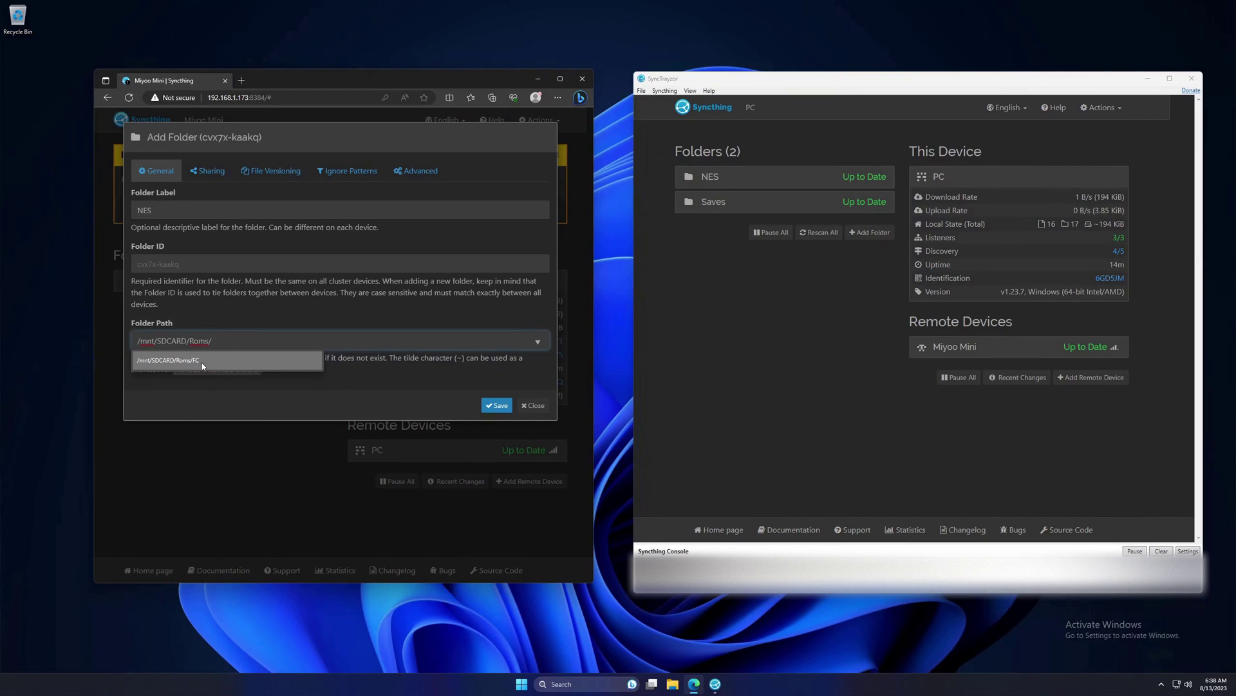
left_click(208, 364)
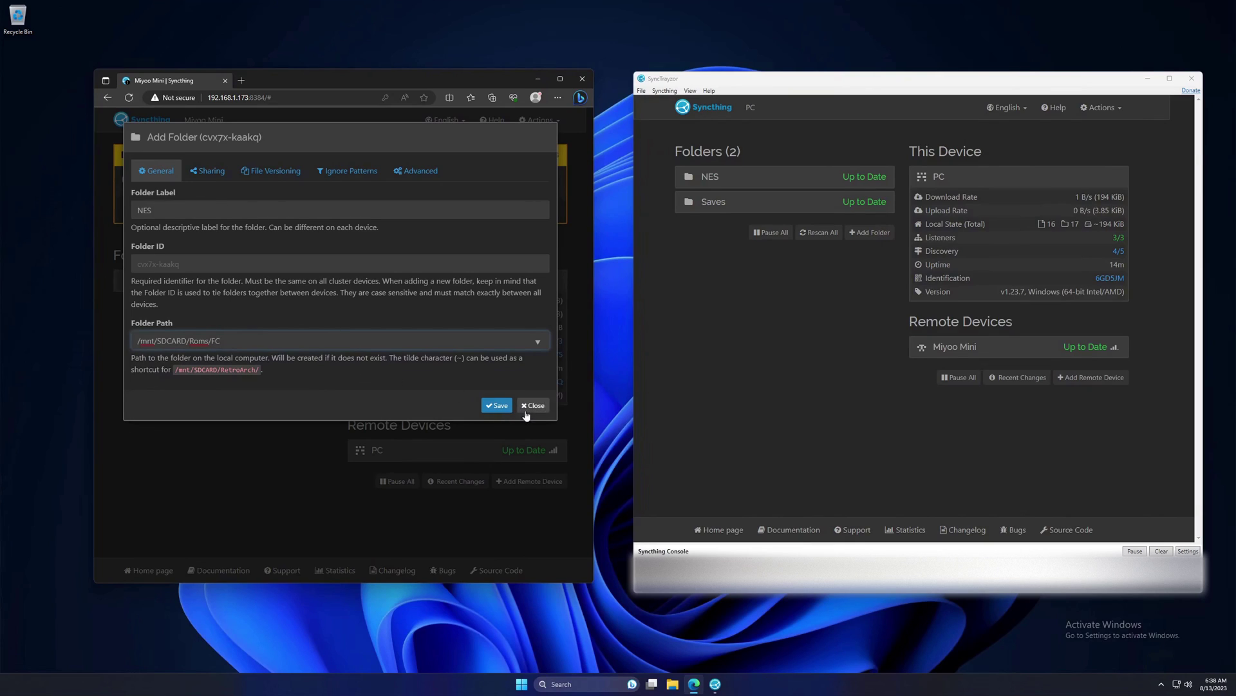
left_click(498, 405)
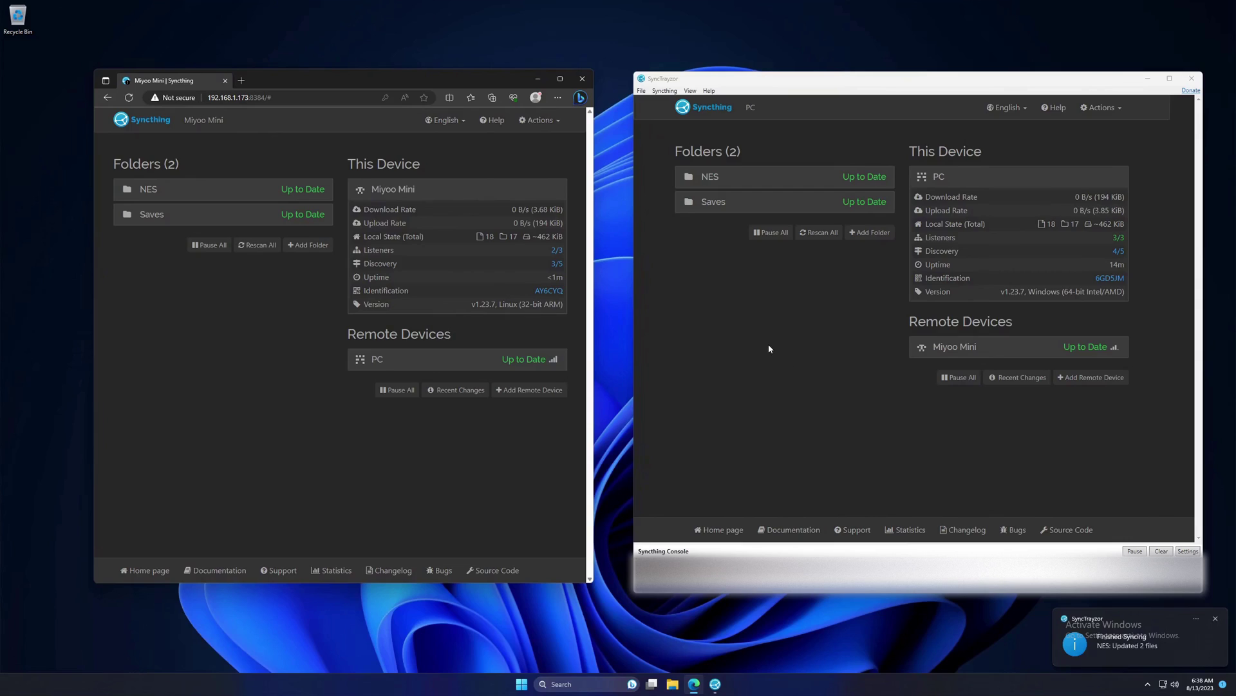
left_click(797, 182)
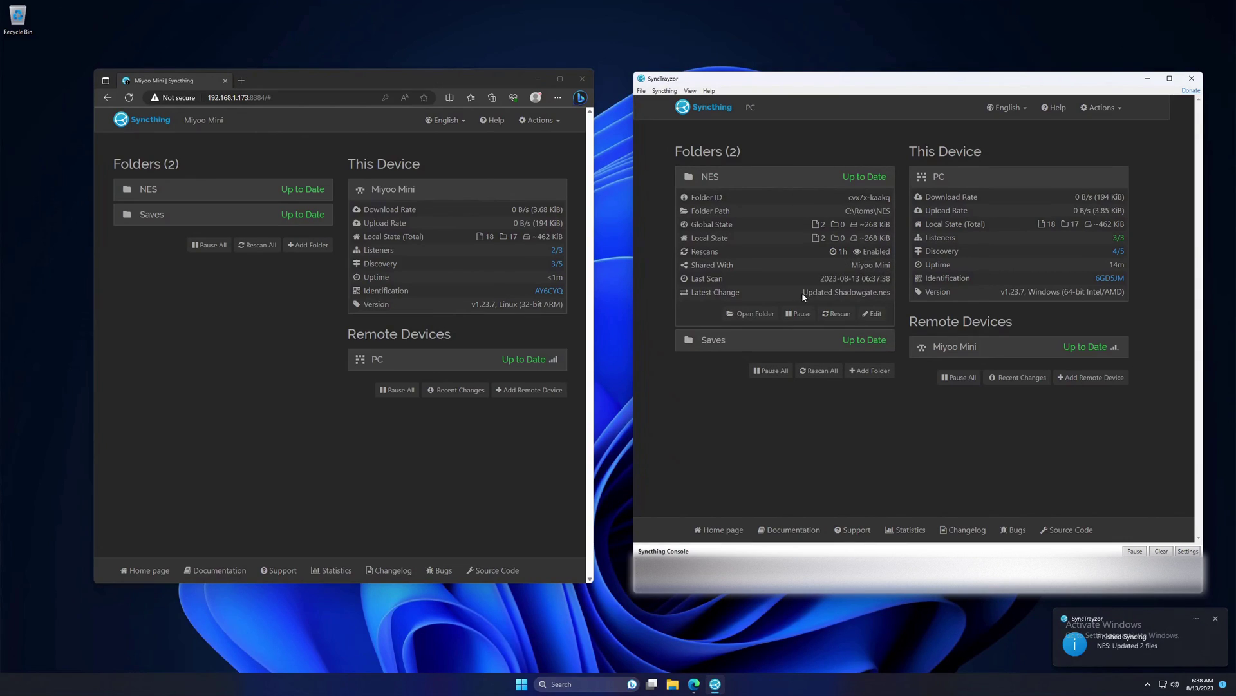
Collapse the NES folder details in SyncTrayzor
left_click(780, 181)
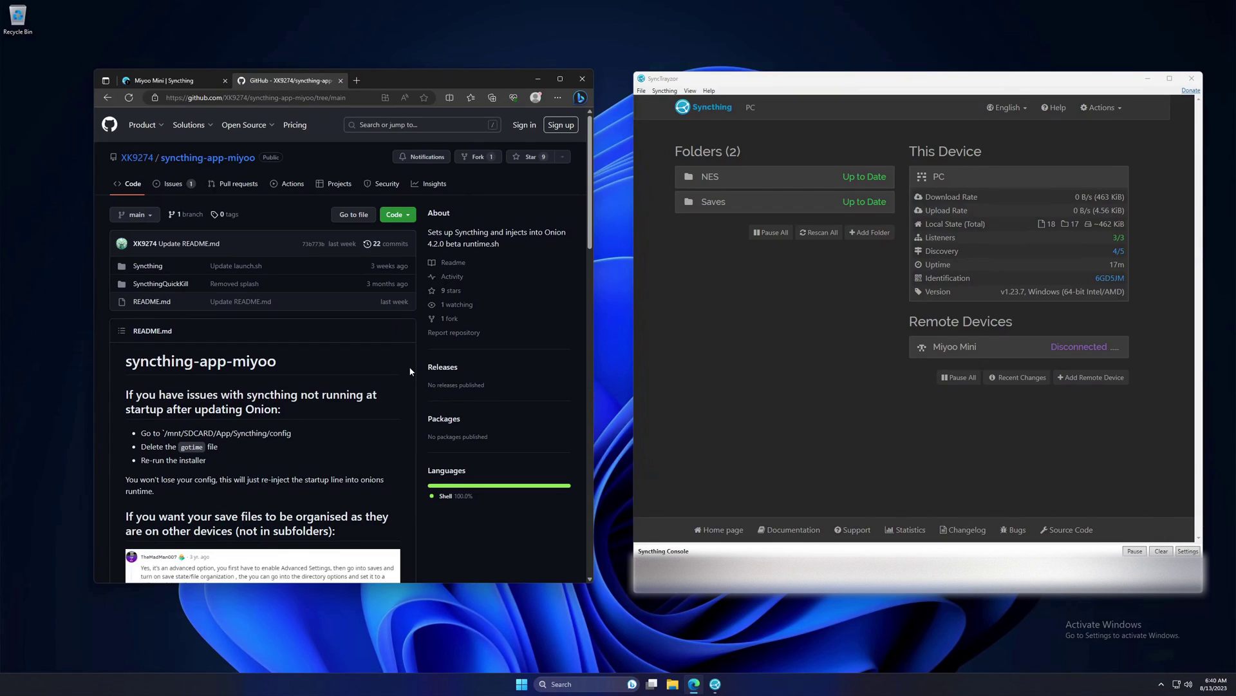
scroll(409, 367, "down", 2)
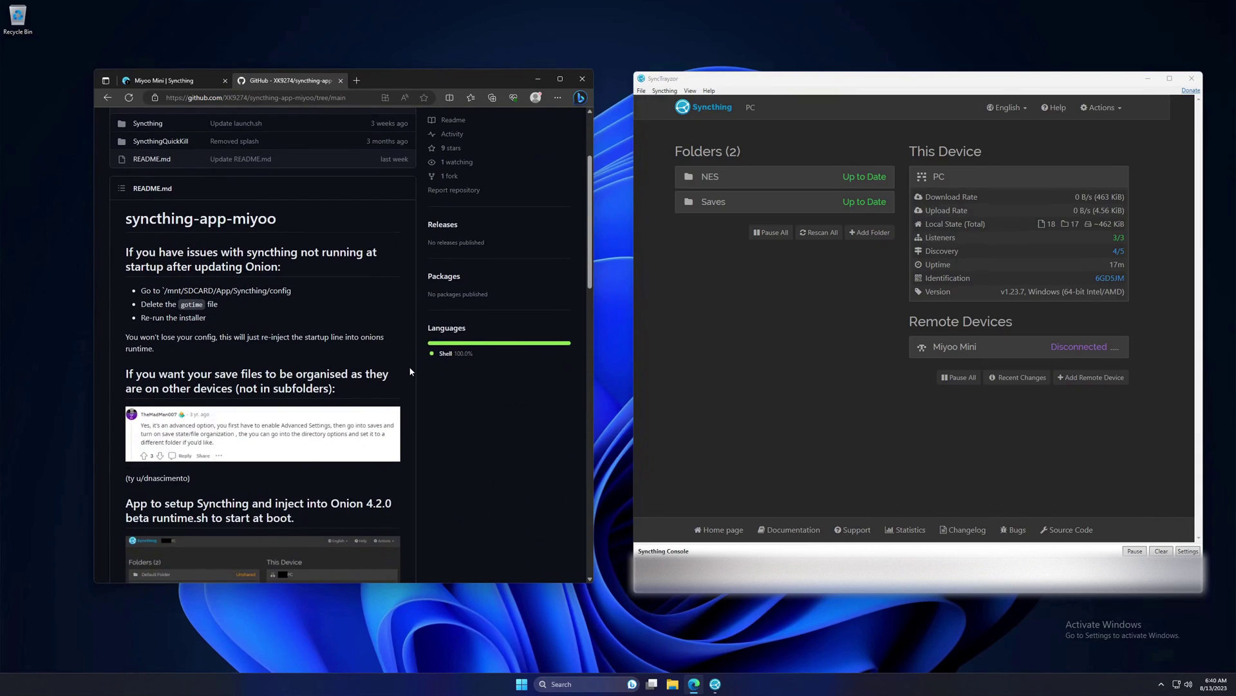
scroll(409, 371, "down", 2)
scroll(409, 371, "down", 1)
scroll(409, 372, "down", 3)
scroll(410, 371, "down", 2)
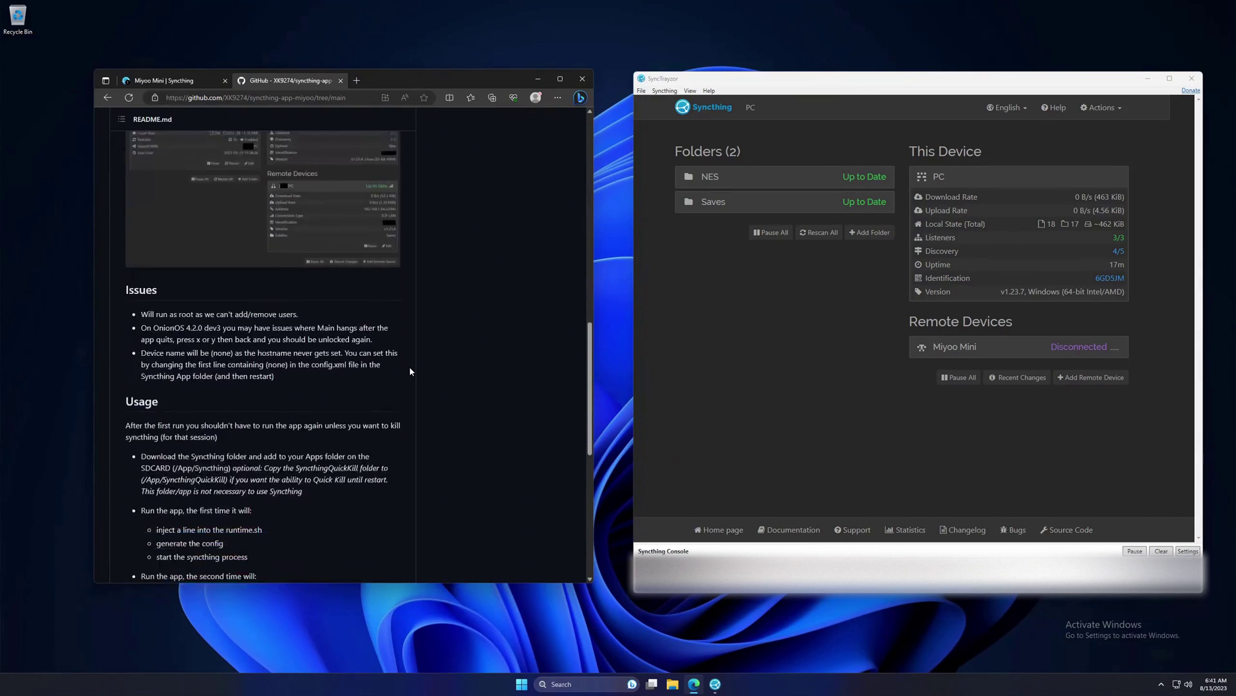
scroll(410, 372, "down", 2)
scroll(410, 372, "down", 3)
scroll(410, 370, "down", 1)
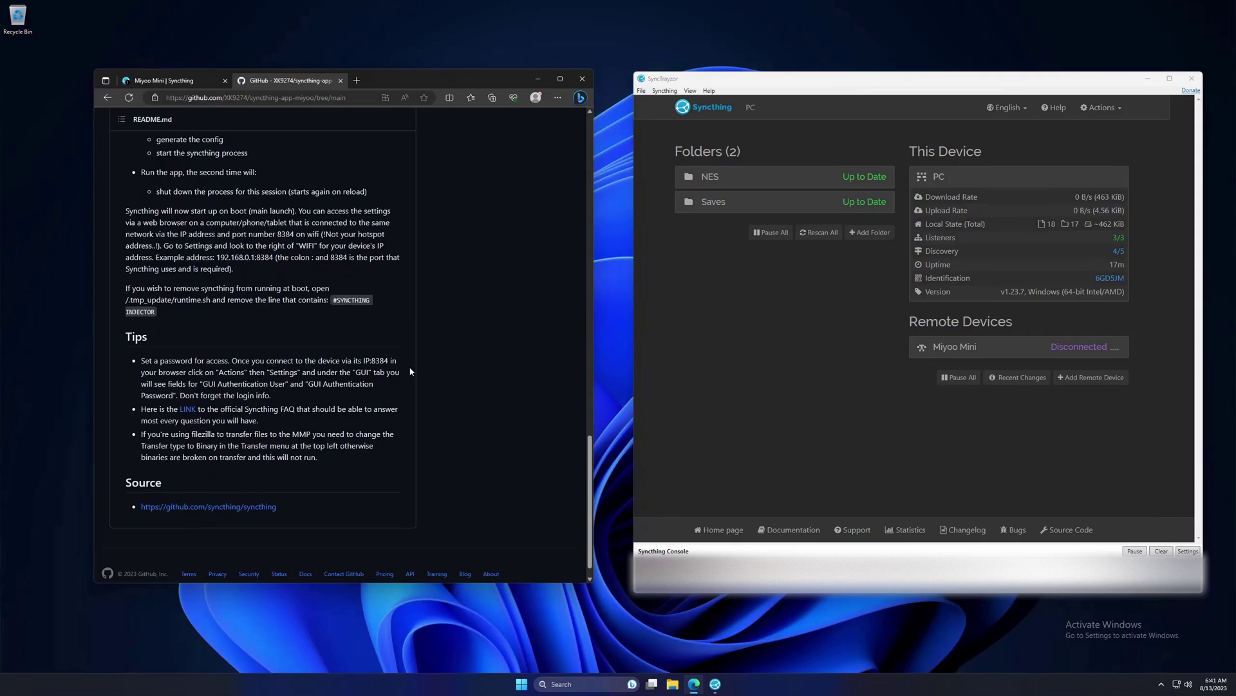
scroll(410, 372, "up", 4)
scroll(410, 371, "up", 5)
scroll(410, 371, "up", 5)
scroll(409, 369, "up", 2)
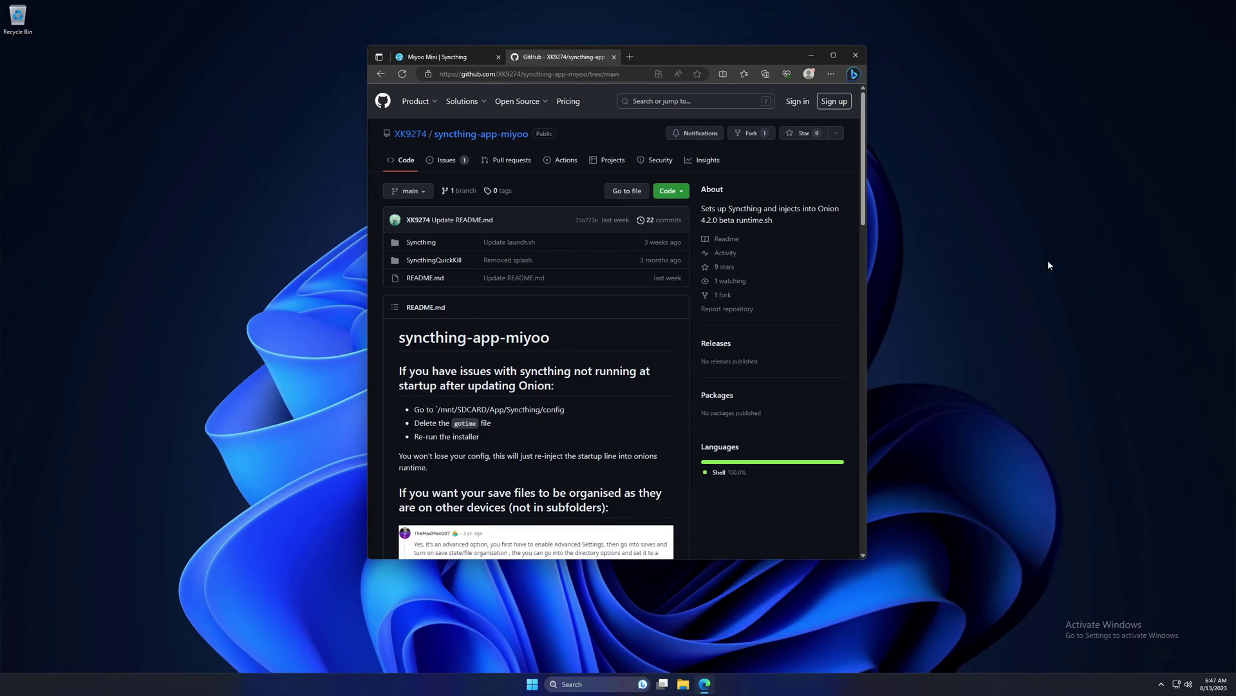
Return to the syncthing-app-miyoo repository's main Code page
left_click(405, 162)
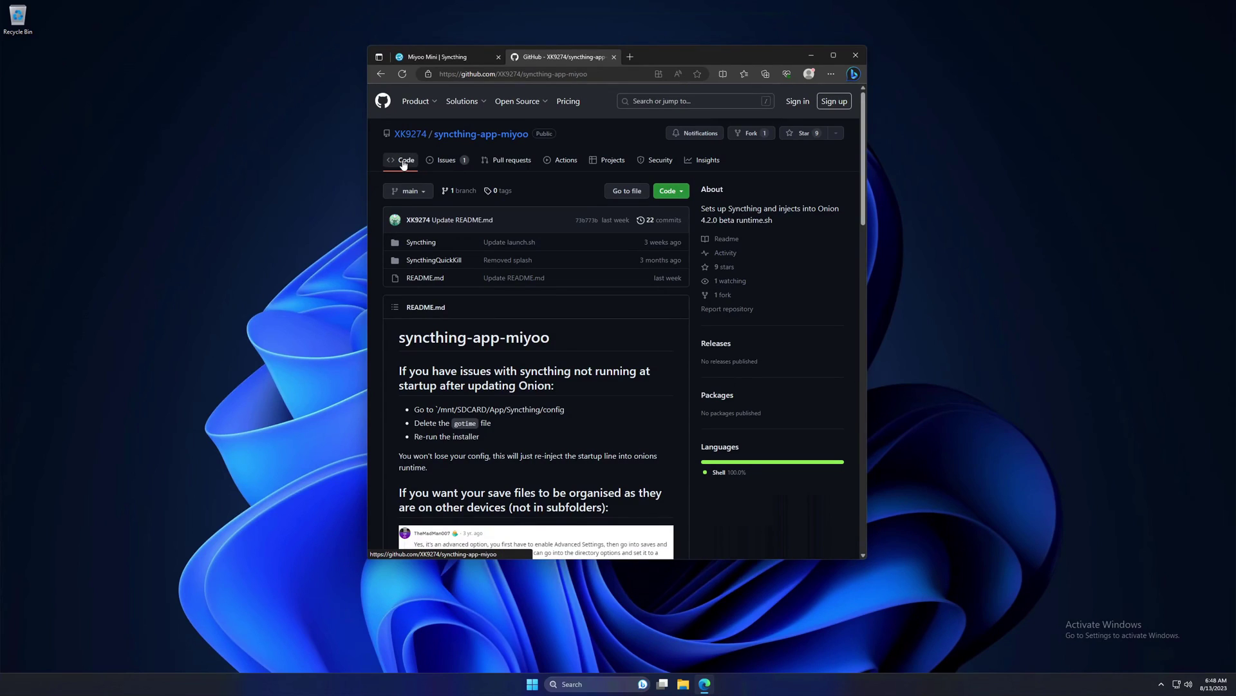